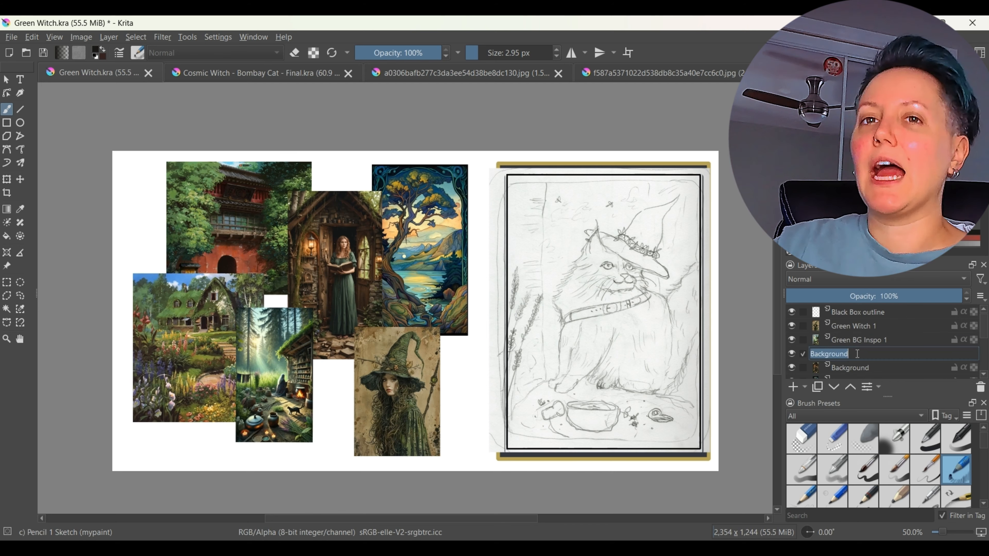
Rename the remaining reference image layers as Art Style Inspo 1, Green Witch 2, Art Style Inspo 2 and Art Style Inspo 3.
text(Art Style Inspo 1)
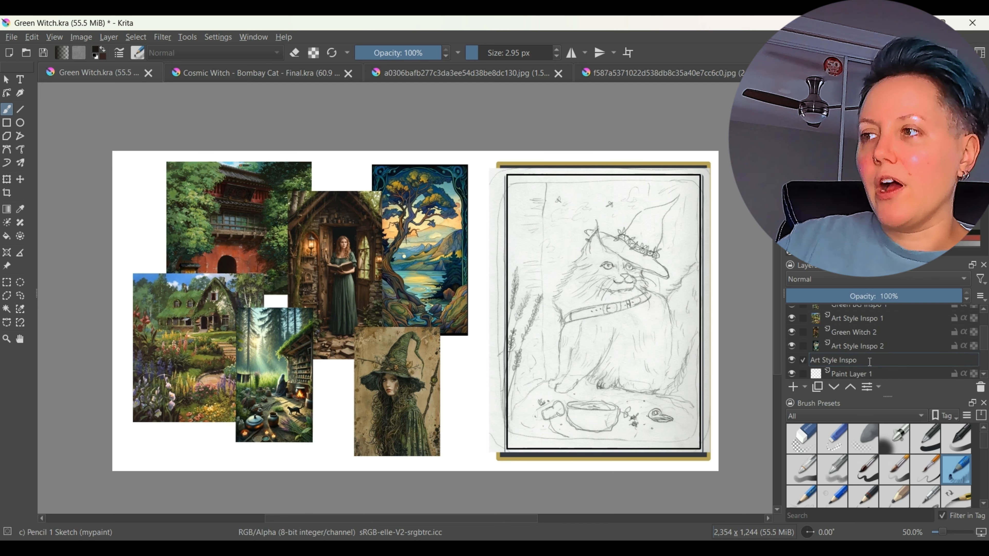
key(Return)
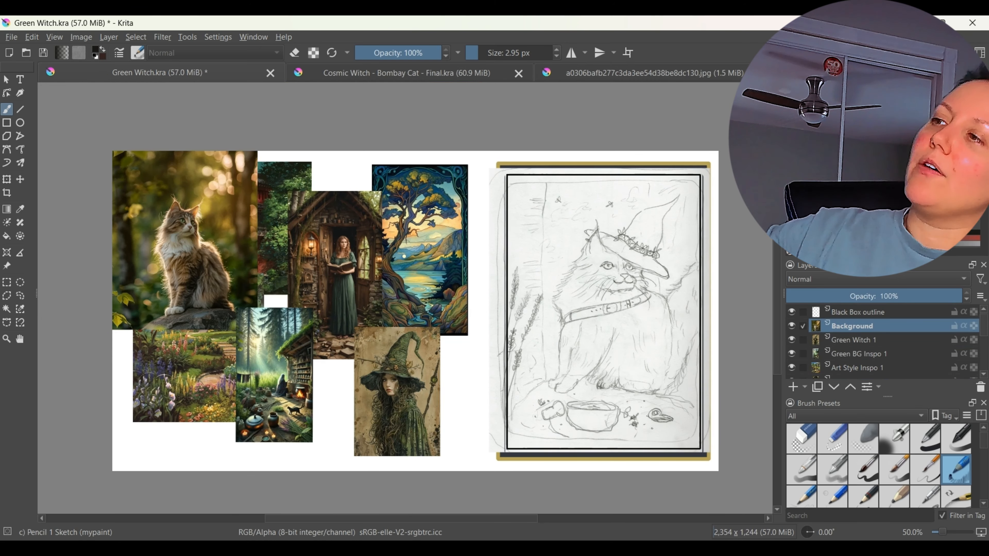
Scale down the cat photo, place it at the canvas's left edge, and rename its layer as Cat Inspo.
key(ctrl+t)
drag(124, 179, 157, 220)
drag(195, 273, 127, 222)
double_click(848, 327)
text(Cat Inspo)
key(Return)
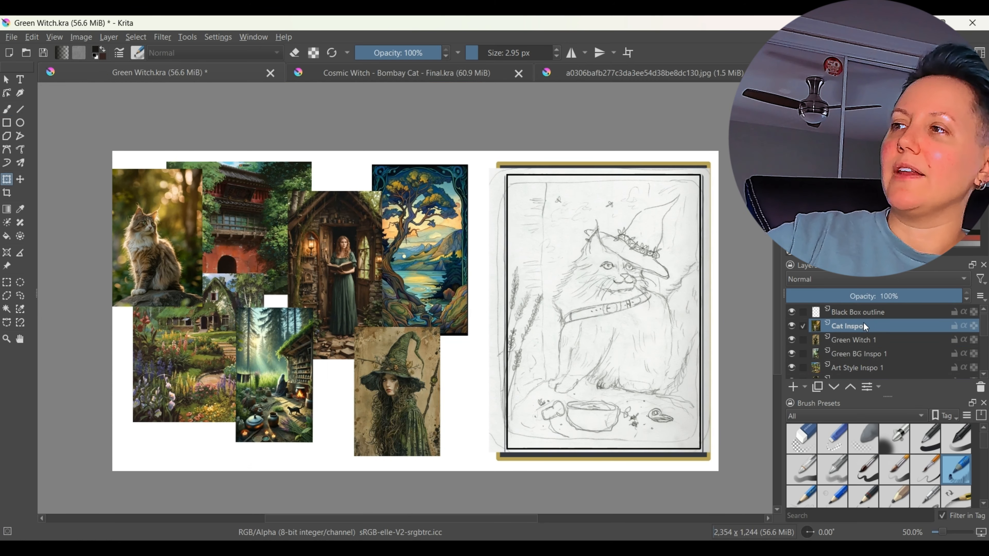
Add a paint layer above the scanned sketch and trace the left tree trunk and its bark marks with the pencil brush.
key(ctrl+plus)
click(793, 387)
click(7, 109)
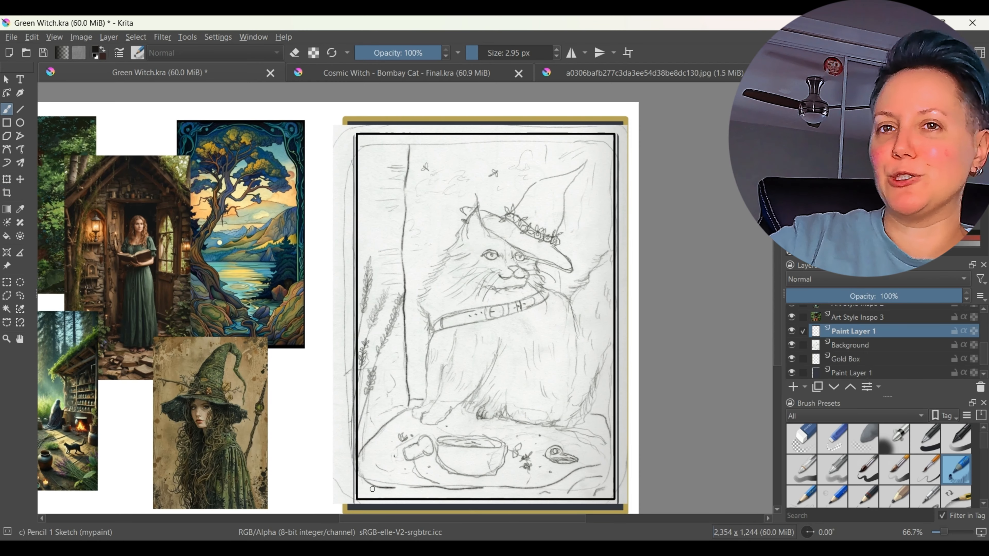
drag(389, 167, 402, 168)
drag(383, 183, 401, 182)
drag(380, 201, 400, 212)
drag(380, 255, 399, 257)
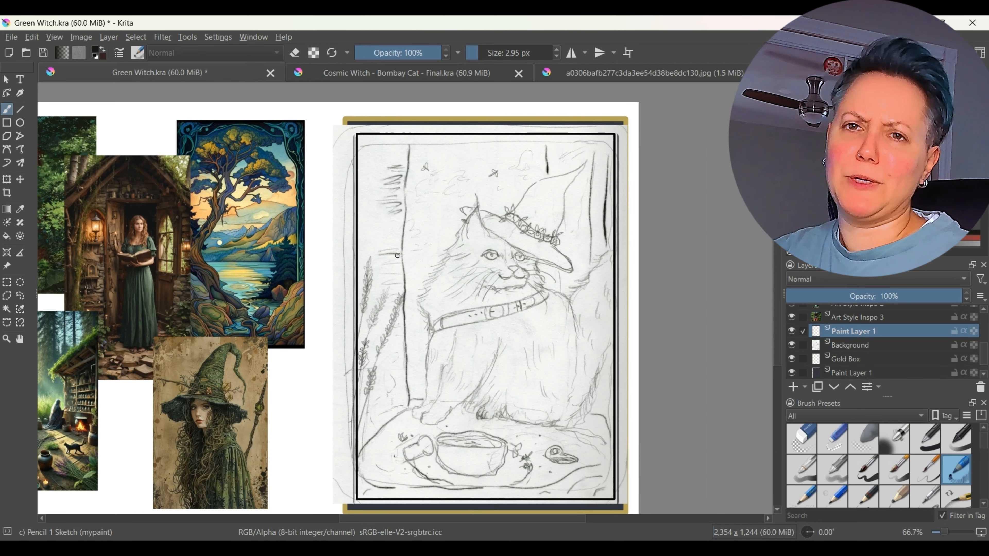
Trace the tree trunk lines on the right of the card and the uneven ground edge beneath the cat.
drag(378, 391, 370, 432)
drag(607, 156, 607, 243)
drag(594, 152, 591, 265)
drag(547, 147, 548, 173)
drag(578, 435, 598, 454)
drag(517, 435, 569, 434)
drag(509, 520, 497, 523)
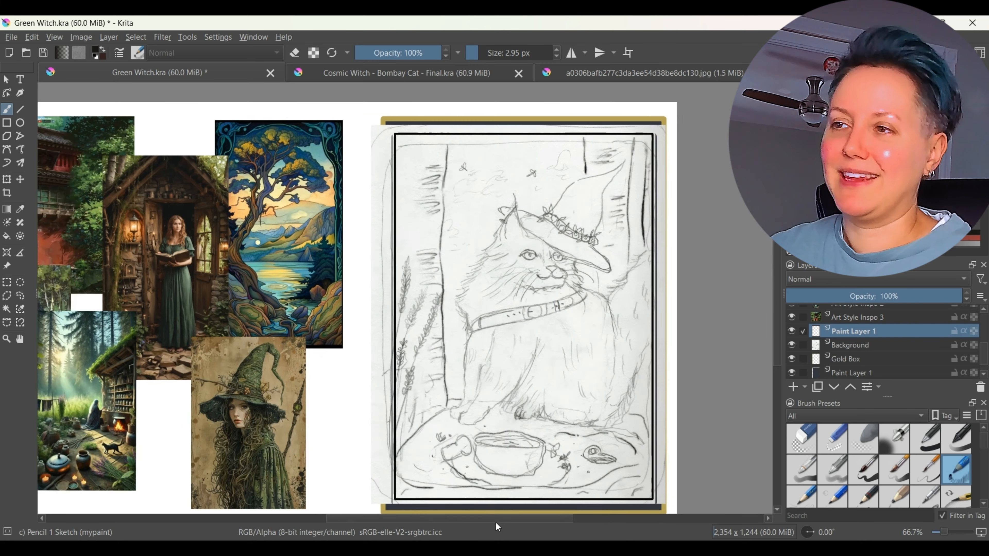
Undo the last few strokes and trace the pestle and the mortar bowl in the foreground.
key(ctrl+z)
key(ctrl+z)
key(ctrl+z)
key(ctrl+z)
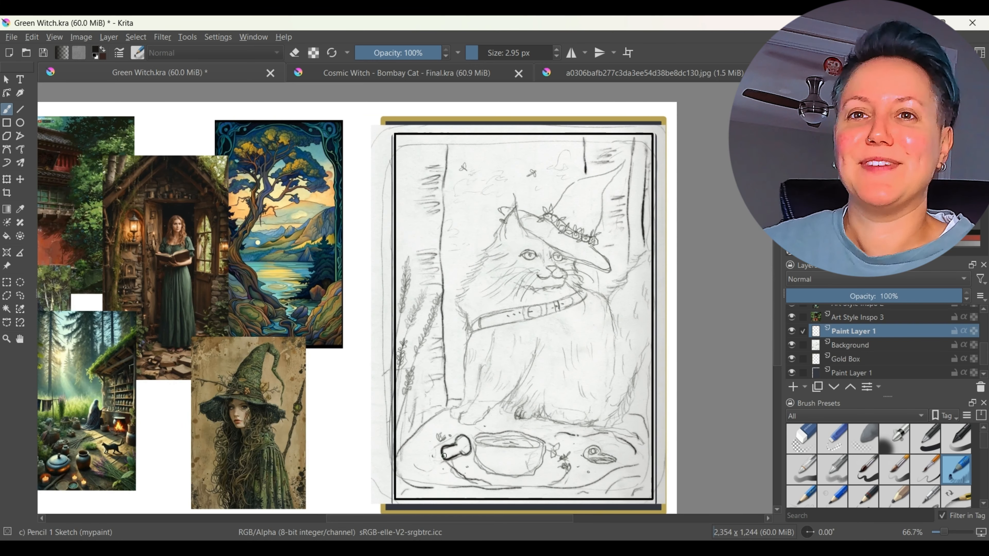
drag(439, 450, 446, 453)
mouse_move(477, 440)
mouse_down()
mouse_move(539, 444)
mouse_move(487, 474)
mouse_up()
drag(542, 444, 487, 474)
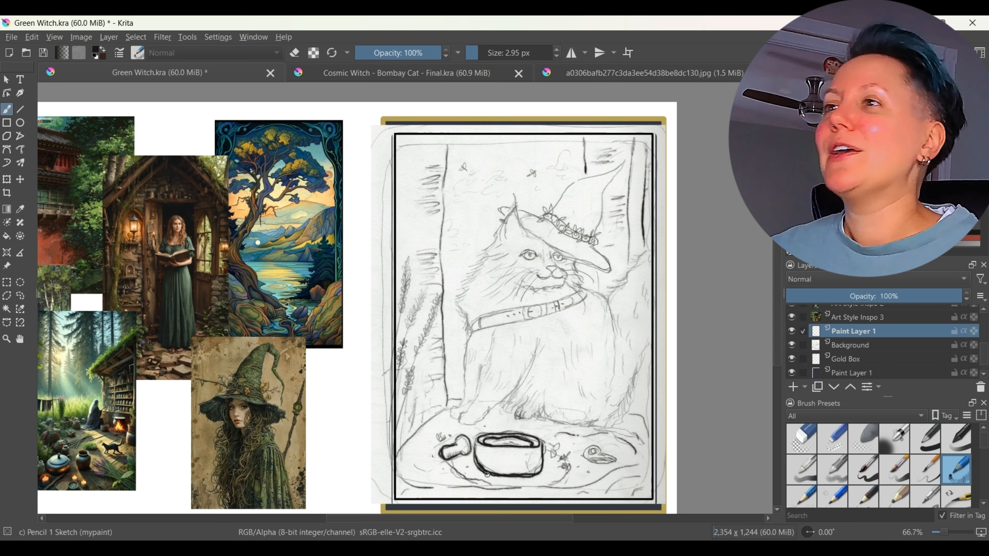
Trace the leaves, seeds, herb sprigs and small curled object around the bowl, using 0.72 px and 1.96 px brush sizes.
scroll(591, 437, up, 2)
space+drag(590, 437, 562, 338)
drag(253, 331, 270, 342)
click(280, 333)
key(bracketleft)
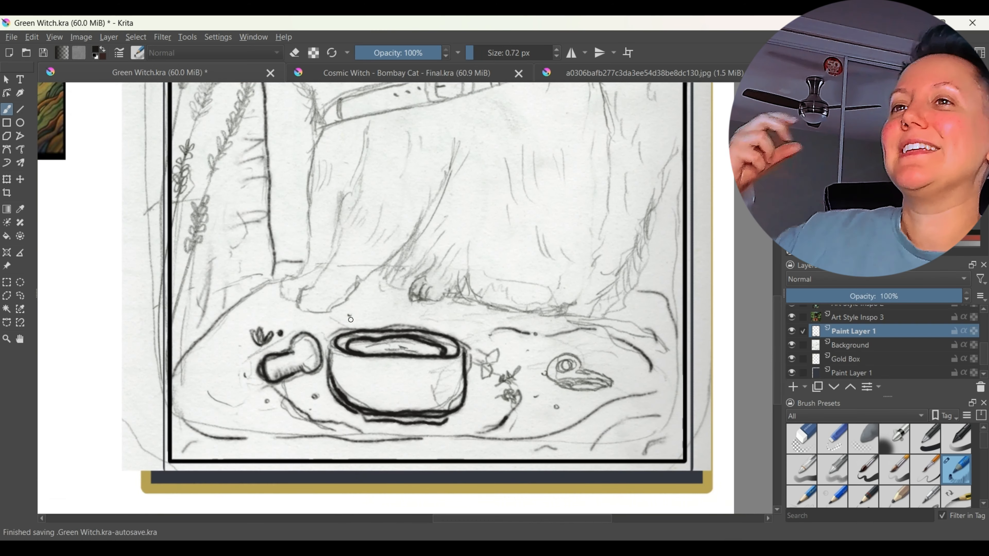
drag(509, 380, 506, 388)
key(bracketright)
mouse_move(579, 368)
mouse_down()
mouse_move(552, 377)
mouse_move(604, 385)
mouse_up()
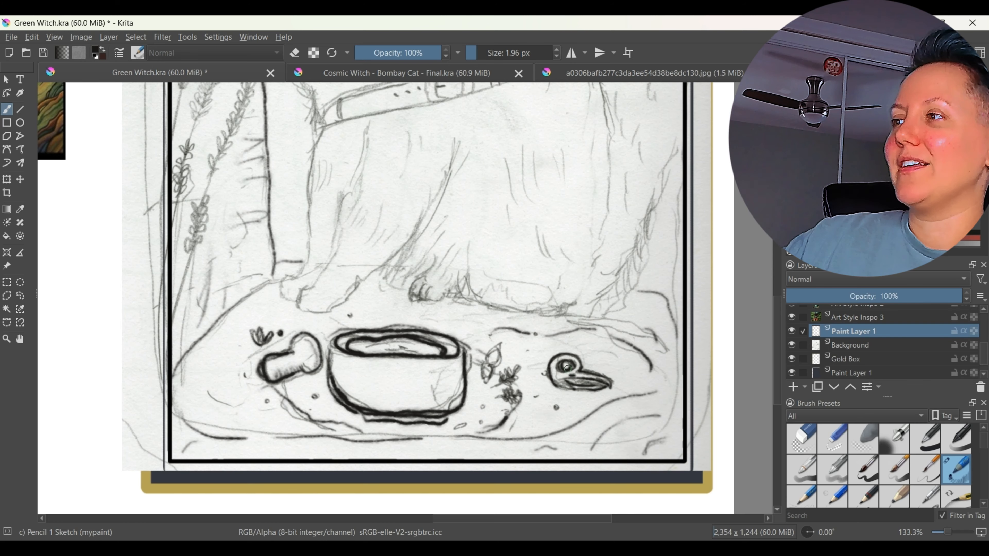
drag(283, 394, 313, 424)
Trace the leafy stalks in the card's lower right corner and the tall stalk in front of the left trunk.
key(ctrl+minus)
key(ctrl+minus)
drag(778, 283, 777, 242)
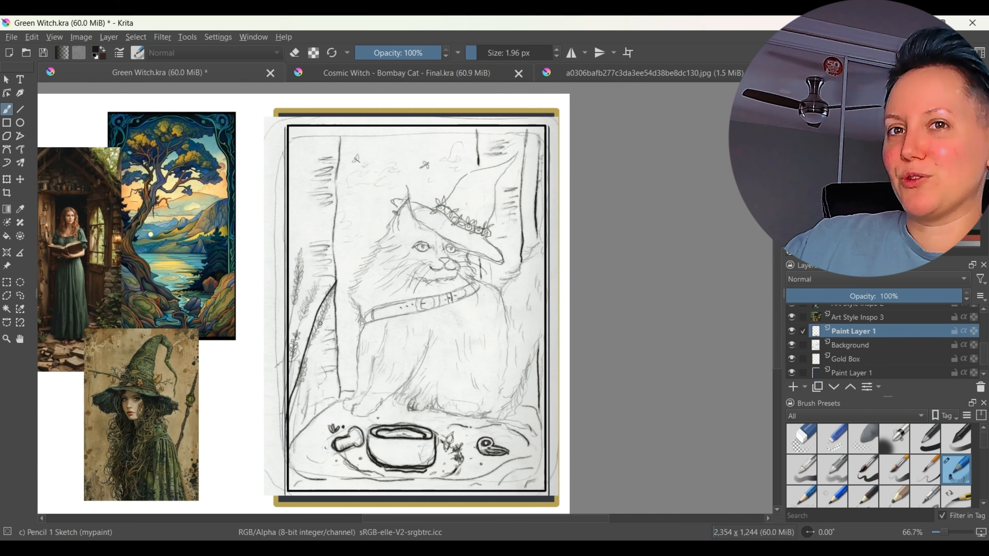
mouse_move(535, 487)
mouse_down()
mouse_move(530, 394)
mouse_move(541, 421)
mouse_up()
drag(337, 279, 309, 343)
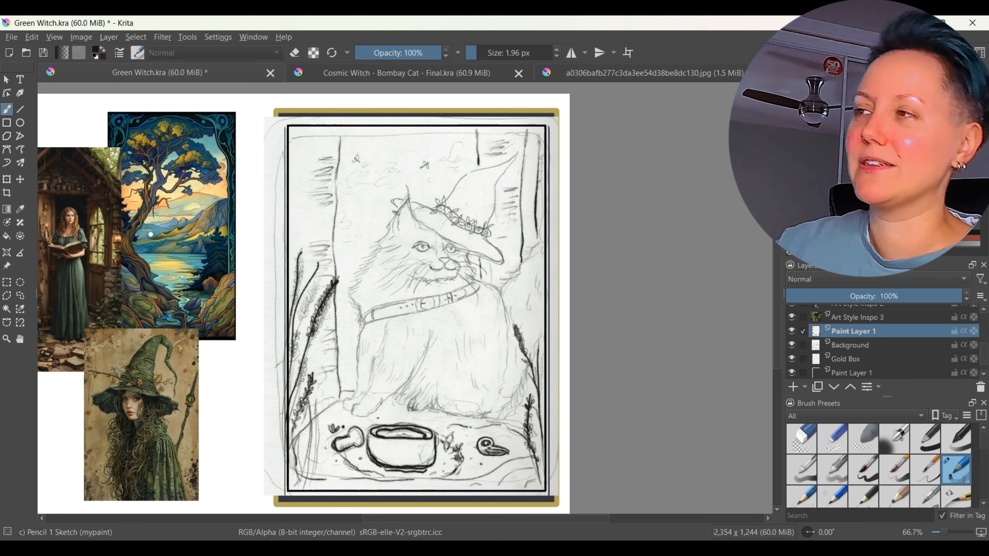
Trace the remaining leafy stalks and crossing grass blades along the card's left edge.
drag(311, 415, 301, 488)
drag(314, 340, 305, 383)
drag(319, 259, 305, 289)
drag(297, 346, 290, 374)
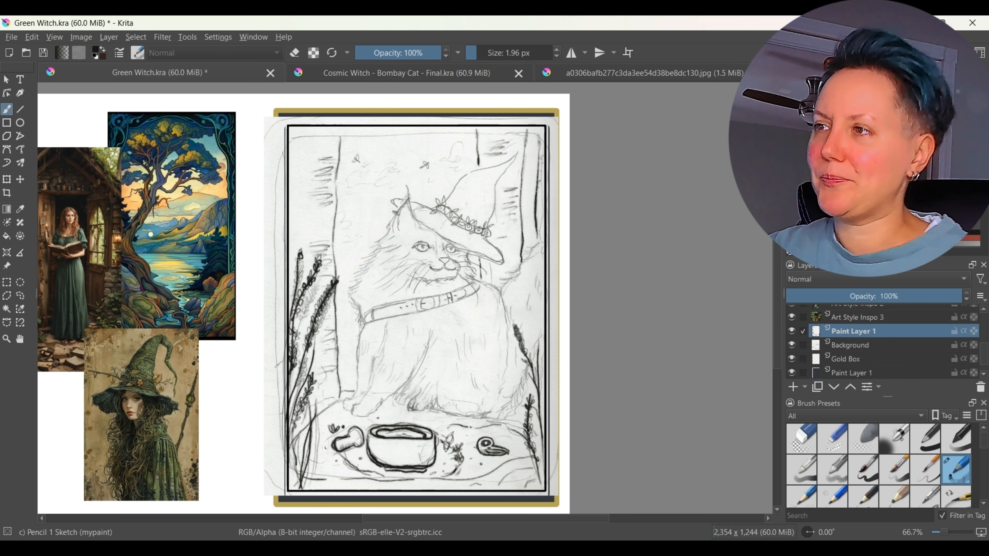
mouse_move(301, 273)
mouse_down()
mouse_move(316, 292)
mouse_move(304, 323)
mouse_up()
drag(326, 488, 297, 426)
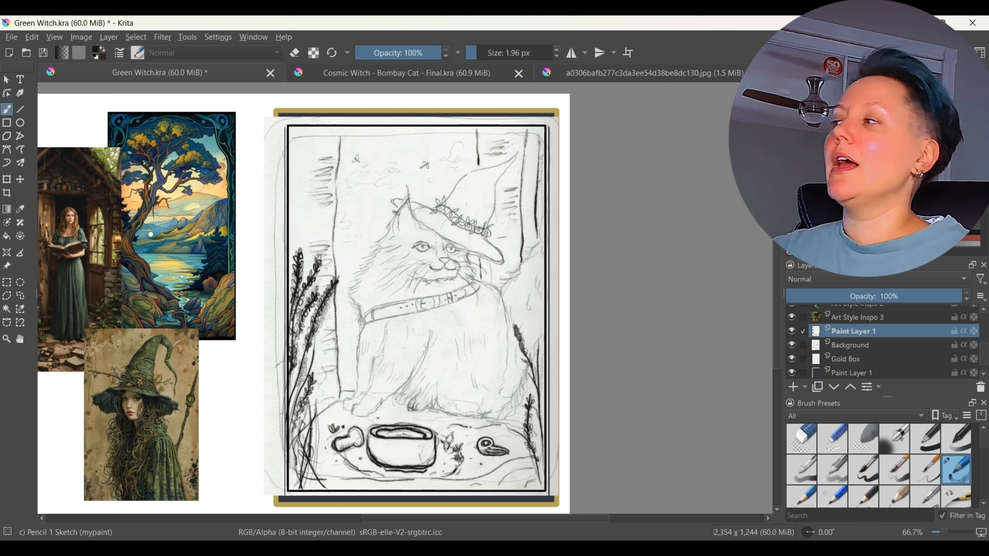
Sketch grass blades along the bottom of the card and add another leafy sprig to the lower right plants.
drag(383, 469, 372, 490)
mouse_move(479, 471)
mouse_down()
mouse_move(475, 488)
mouse_move(513, 419)
mouse_up()
drag(548, 494, 519, 448)
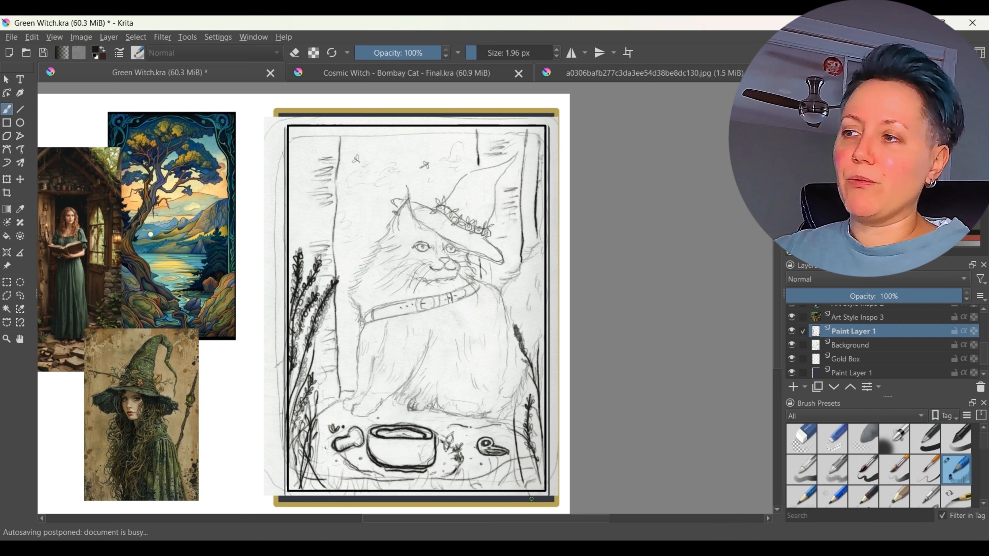
drag(517, 389, 516, 430)
drag(502, 423, 513, 432)
drag(514, 431, 509, 433)
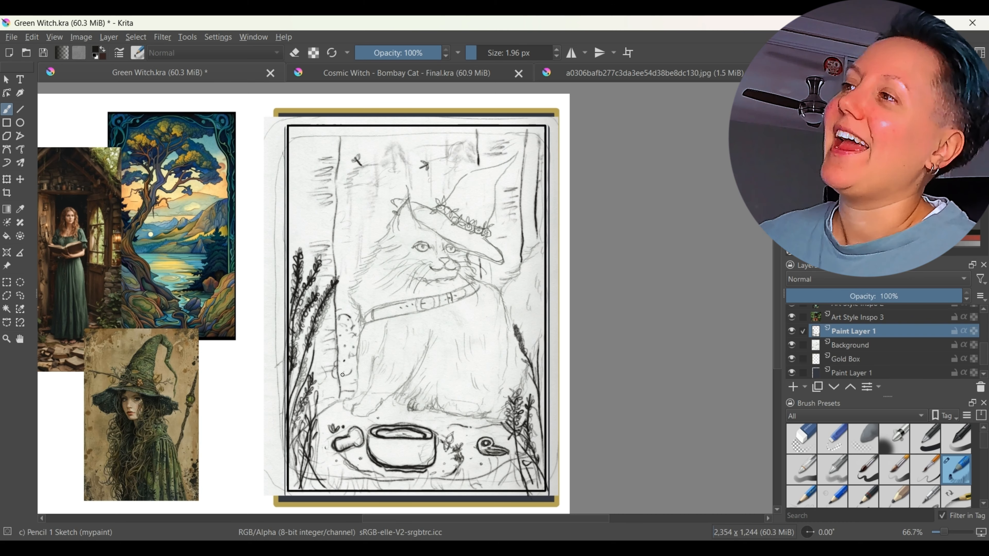
Rename the active paint layer as BG Sketch.
double_click(857, 331)
text(BG Sketch)
key(Return)
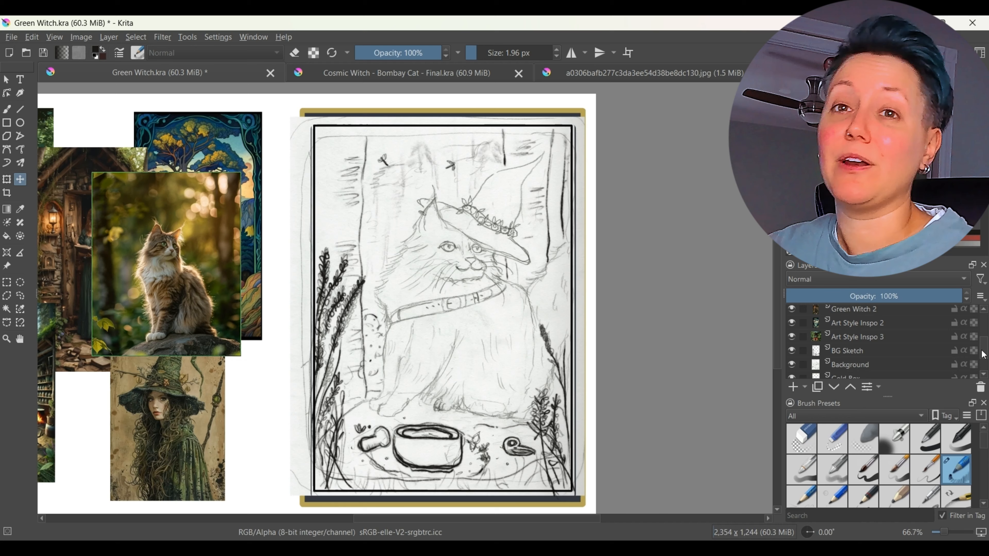
Add a paint layer above BG Sketch and trace the cat's ear, cheek fur, collar, front paws and underside.
click(793, 387)
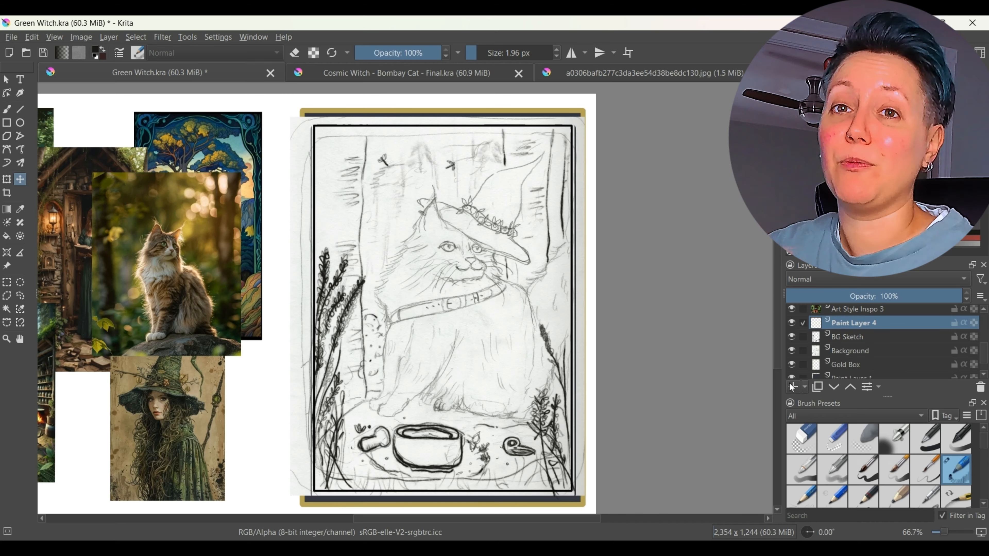
key(b)
drag(420, 227, 385, 265)
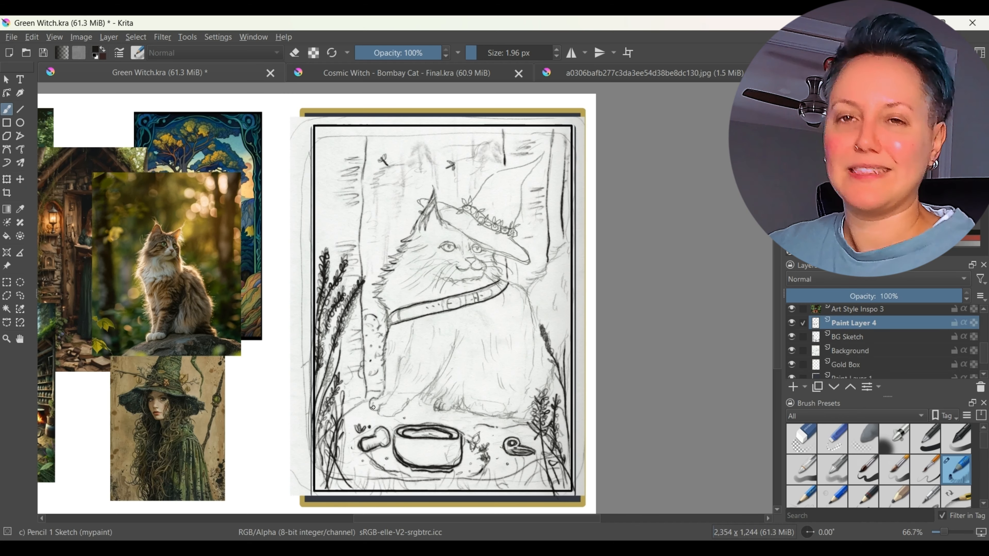
scroll(373, 407, up, 3)
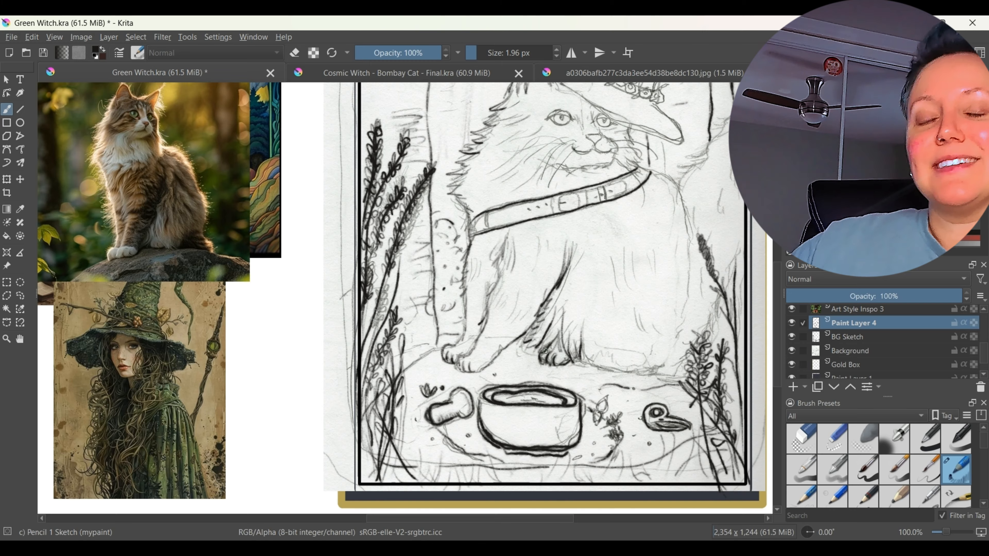
drag(471, 519, 490, 519)
drag(510, 361, 611, 371)
drag(777, 325, 777, 307)
Trace the fluffy tail's edge and add fur strokes along the cat's back and haunch.
drag(610, 245, 631, 220)
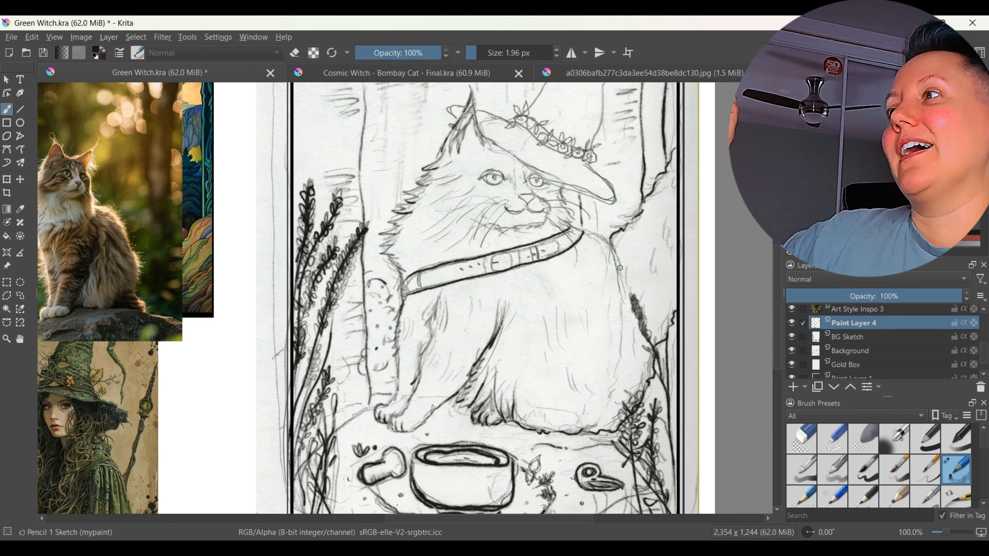
drag(620, 267, 623, 366)
drag(520, 324, 539, 390)
drag(549, 312, 569, 373)
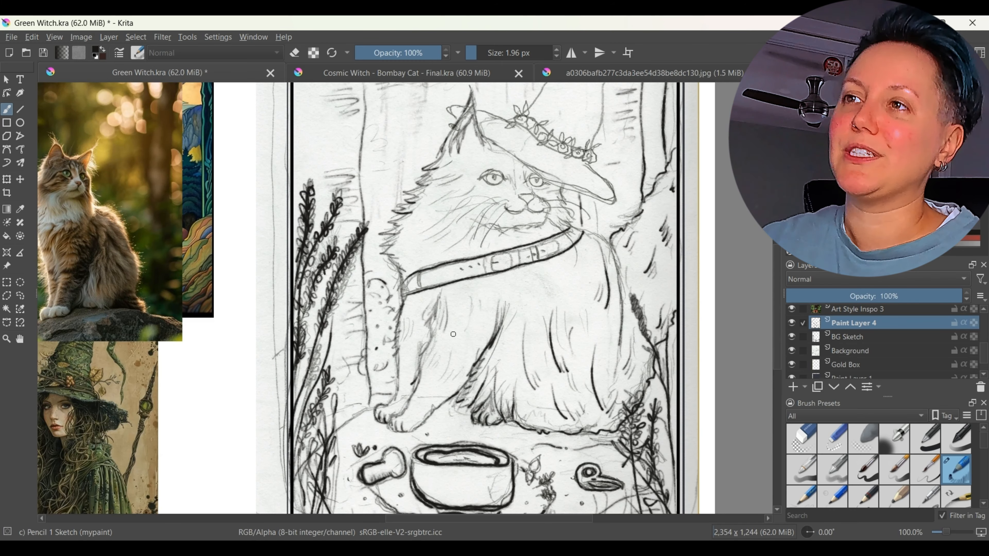
Trace the cheek fur under the hat and the shoulder line behind the collar, and add fur strokes to the cat's body.
drag(774, 299, 774, 282)
drag(562, 250, 572, 288)
drag(574, 290, 617, 353)
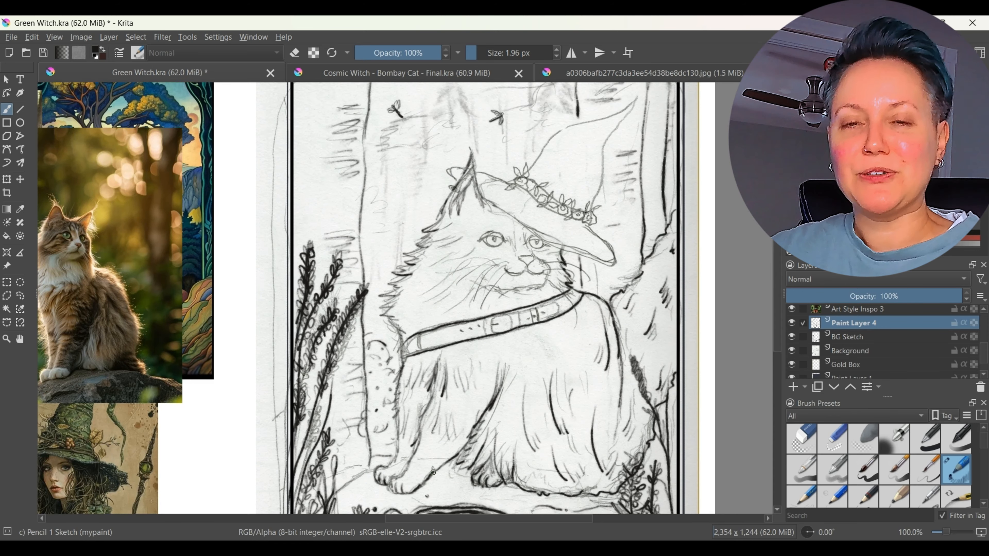
drag(508, 363, 487, 401)
drag(490, 411, 470, 445)
Trace the cat's hat brim edge, eyes, nose, mouth and chin.
scroll(433, 280, up, 1)
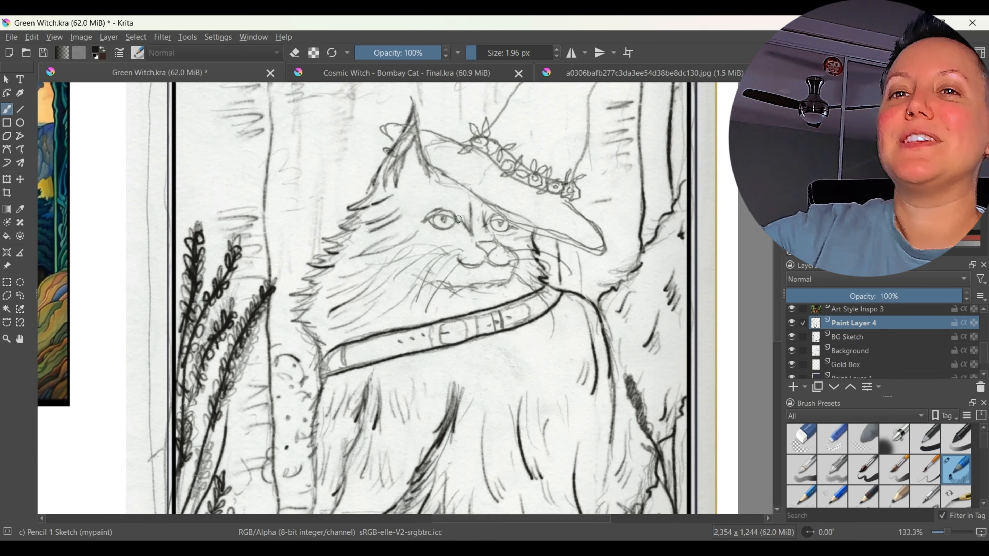
scroll(487, 222, up, 1)
mouse_move(433, 183)
mouse_down()
mouse_move(459, 166)
mouse_move(485, 193)
mouse_move(565, 175)
mouse_move(572, 187)
mouse_up()
drag(514, 216, 541, 219)
drag(486, 239, 524, 245)
drag(523, 245, 566, 244)
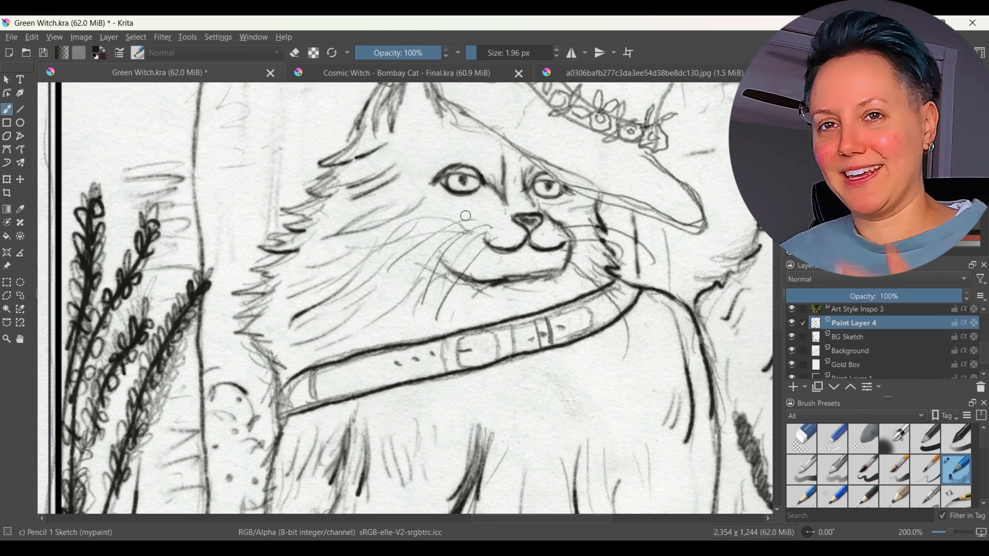
Draw long curved whiskers on both sides of the cat's muzzle.
drag(482, 225, 384, 269)
drag(480, 232, 368, 306)
drag(553, 224, 681, 243)
drag(563, 234, 670, 288)
drag(469, 242, 429, 323)
drag(462, 220, 356, 281)
drag(578, 251, 666, 289)
scroll(360, 292, down, 4)
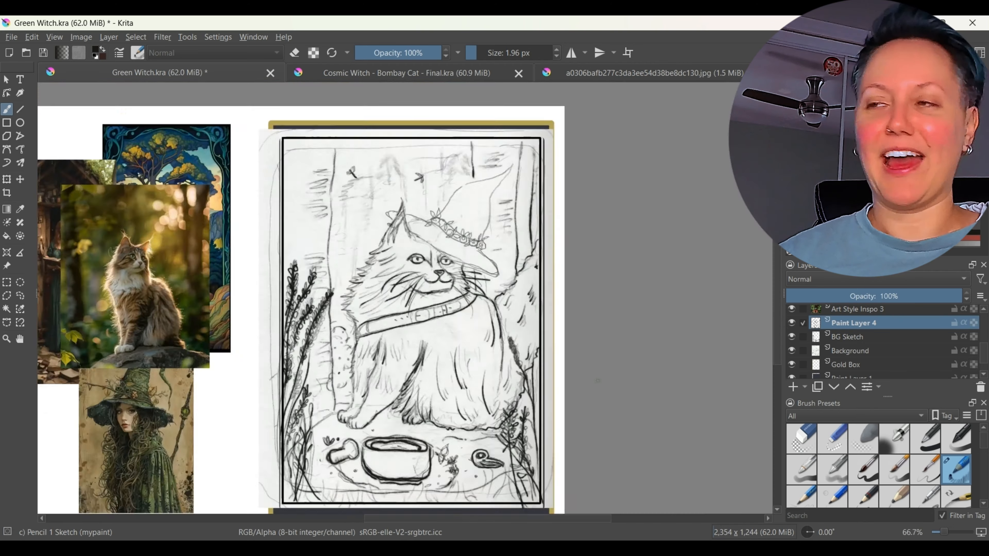
Trace the witch hat's brim, its pointed crown and the flower garland around its base.
scroll(364, 242, up, 3)
mouse_move(407, 226)
mouse_down()
mouse_move(452, 239)
mouse_move(539, 326)
mouse_up()
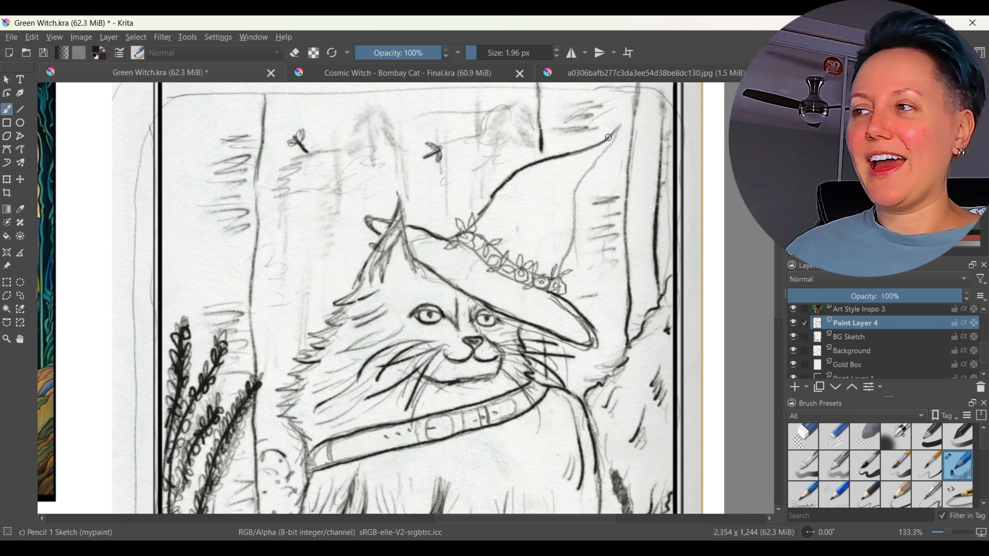
drag(620, 126, 563, 273)
drag(460, 232, 557, 276)
drag(445, 234, 566, 291)
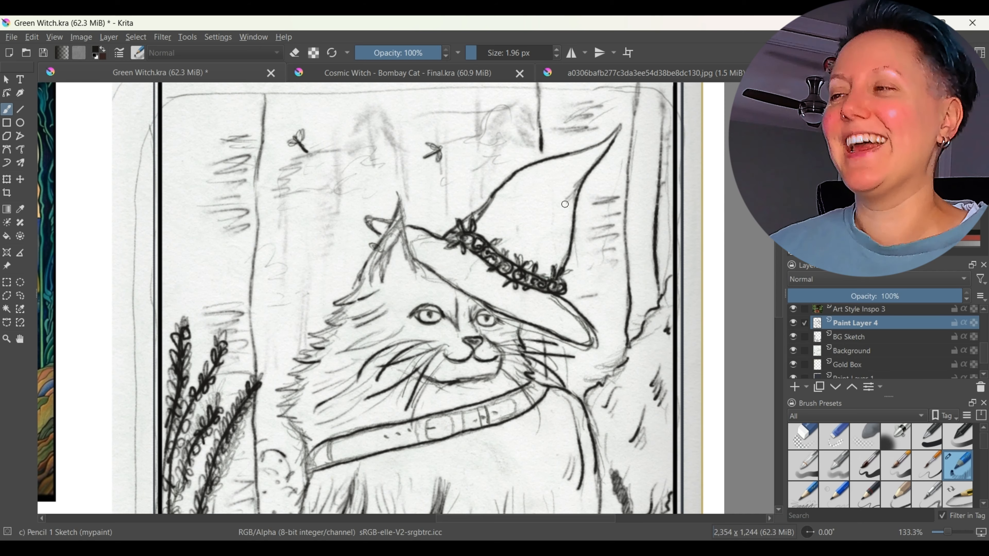
key(minus)
key(minus)
key(minus)
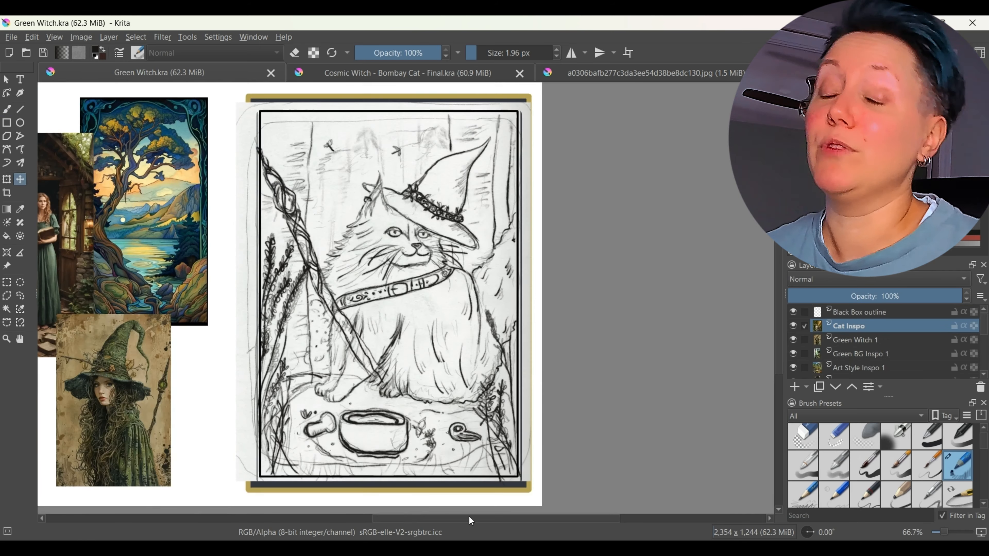
Add a paint layer above the cat sketch, hide the scanned drawing, and sample a light green from a reference image.
scroll(849, 339, down, 3)
click(849, 334)
click(794, 387)
click(850, 362)
click(793, 348)
click(20, 209)
click(151, 193)
click(139, 242)
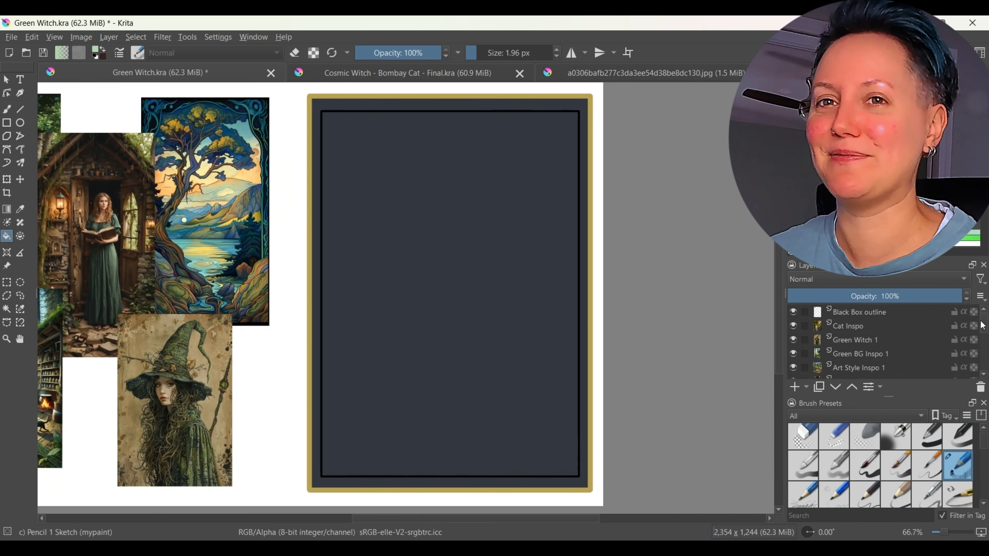
Add a paint layer beneath the sketch layers and fill the card's inner rectangle with the light green.
mouse_move(983, 325)
mouse_down()
mouse_move(983, 360)
mouse_move(982, 349)
mouse_up()
click(844, 346)
click(794, 386)
click(408, 232)
key(ctrl+z)
click(407, 232)
On Paint Layer 4, outline the tree trunks in grayish beige with the 40 px Basic-5 Size brush and fill them.
click(855, 322)
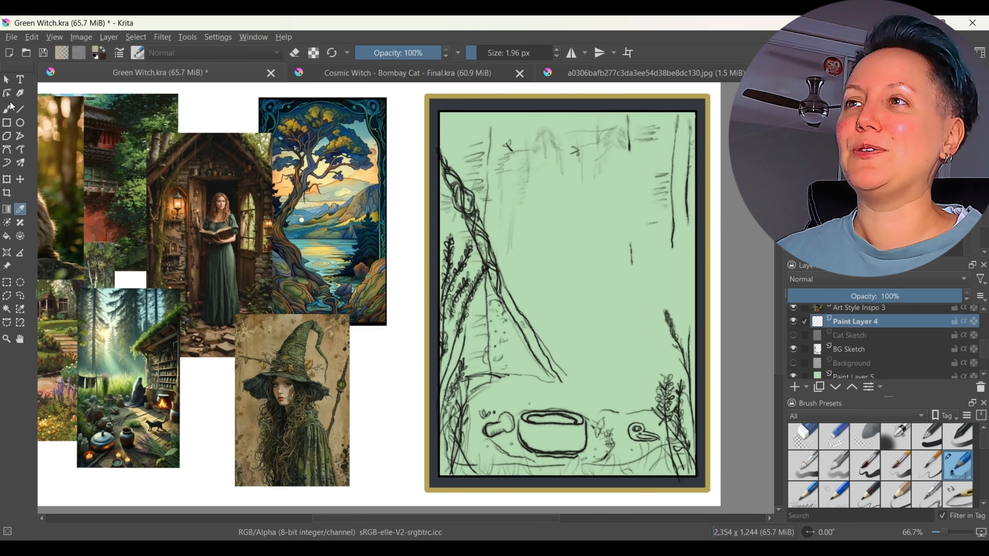
key(slash)
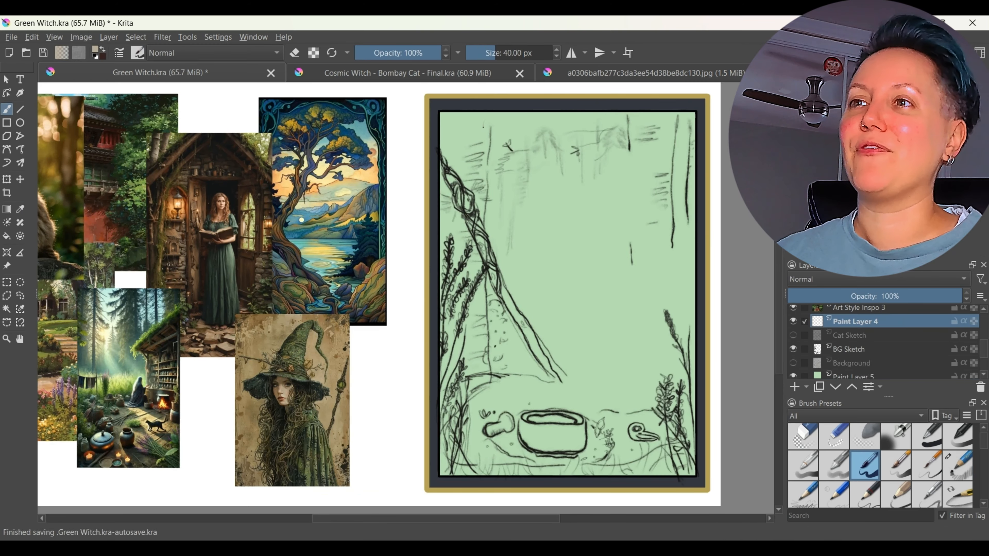
drag(486, 113, 484, 265)
drag(628, 117, 641, 382)
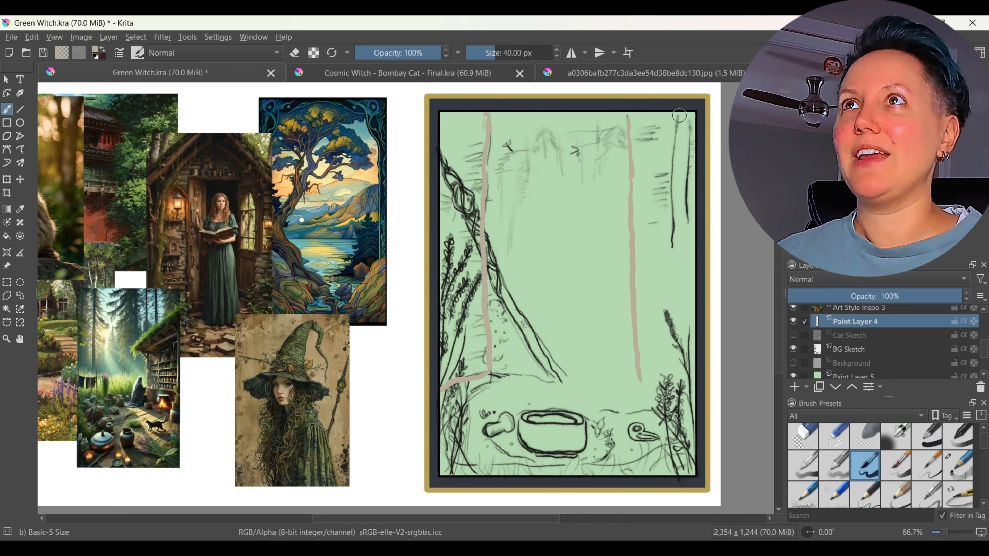
drag(678, 116, 672, 385)
drag(690, 115, 688, 393)
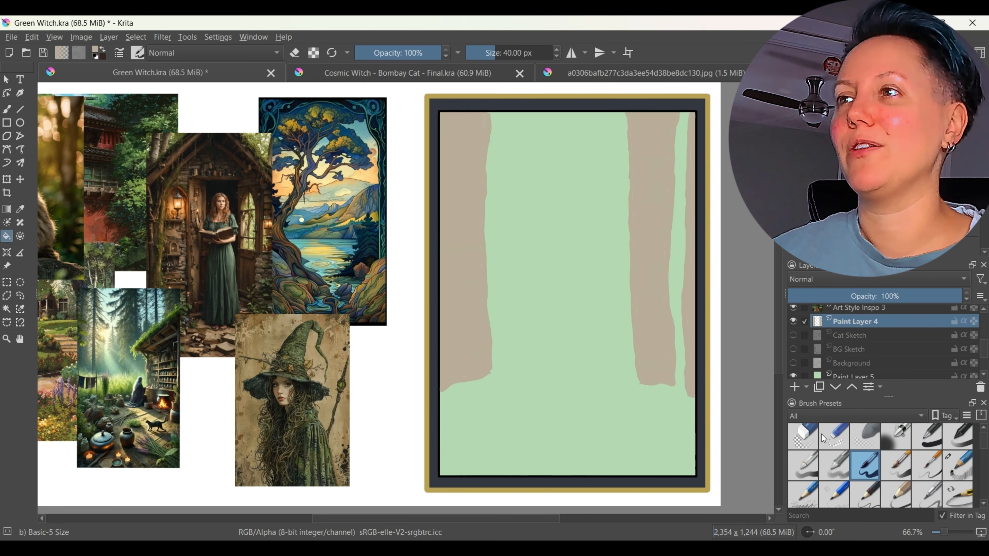
scroll(567, 193, up, 1)
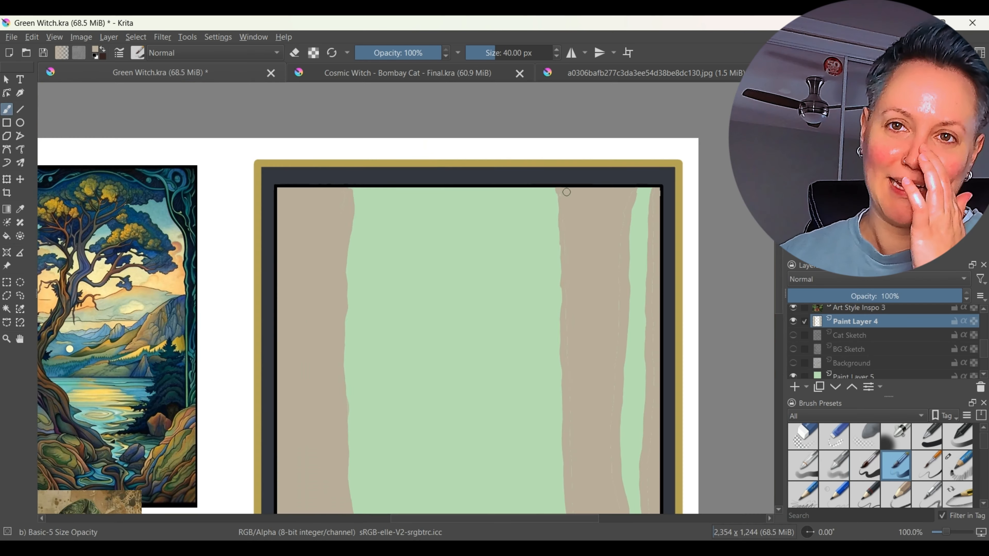
Reduce the brush to 15.63 px, paint thin dark brown trunks between the large trees and dab green foliage over their tops.
scroll(620, 350, down, 3)
key([)
key([)
key([)
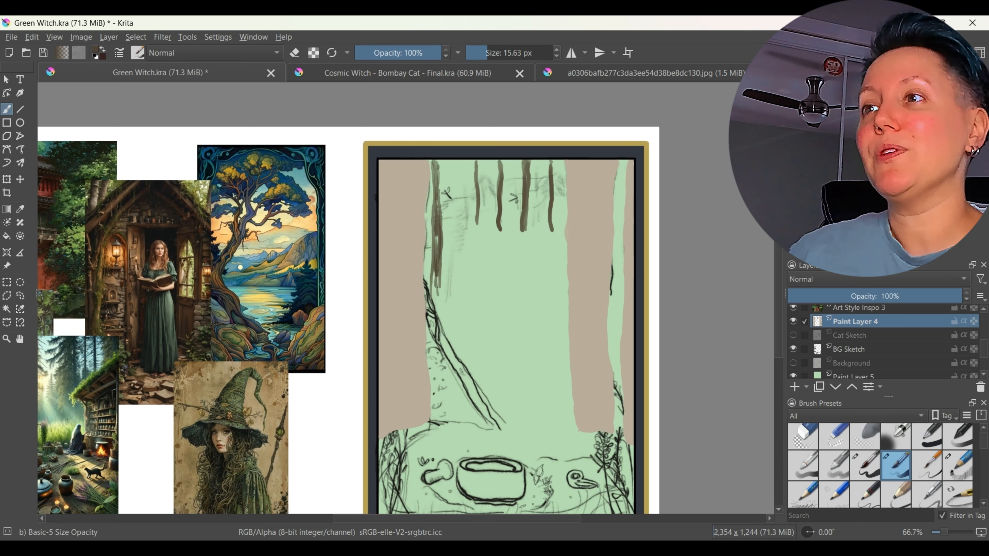
drag(534, 162, 548, 168)
drag(466, 163, 482, 168)
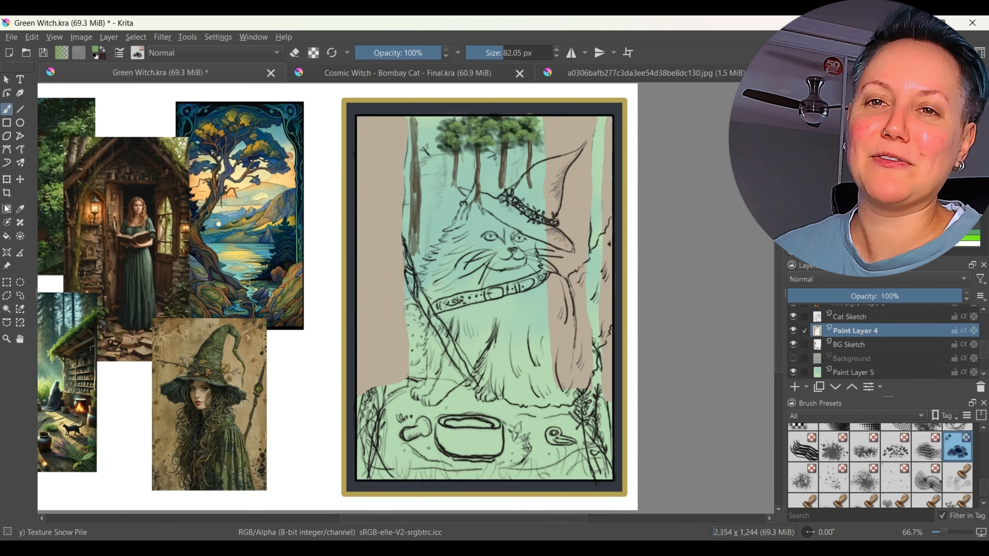
Sample the trunk brown and repaint the thin trunks below the foliage with the 15.63 px Basic-5 Size Opacity brush.
drag(984, 487, 984, 437)
click(896, 470)
ctrl+click(455, 172)
mouse_move(455, 180)
mouse_down()
mouse_move(454, 221)
mouse_move(482, 221)
mouse_up()
drag(502, 185, 504, 219)
drag(529, 177, 530, 207)
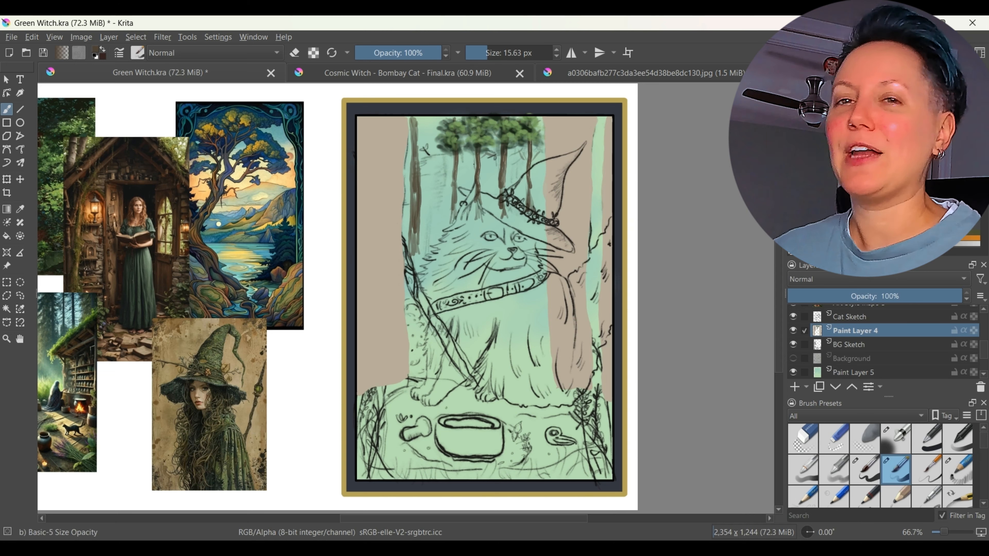
Sample the foliage green and add more leaves across the treetops with the 82.05 px Texture Snow Pile brush.
ctrl+click(463, 148)
drag(983, 440, 984, 489)
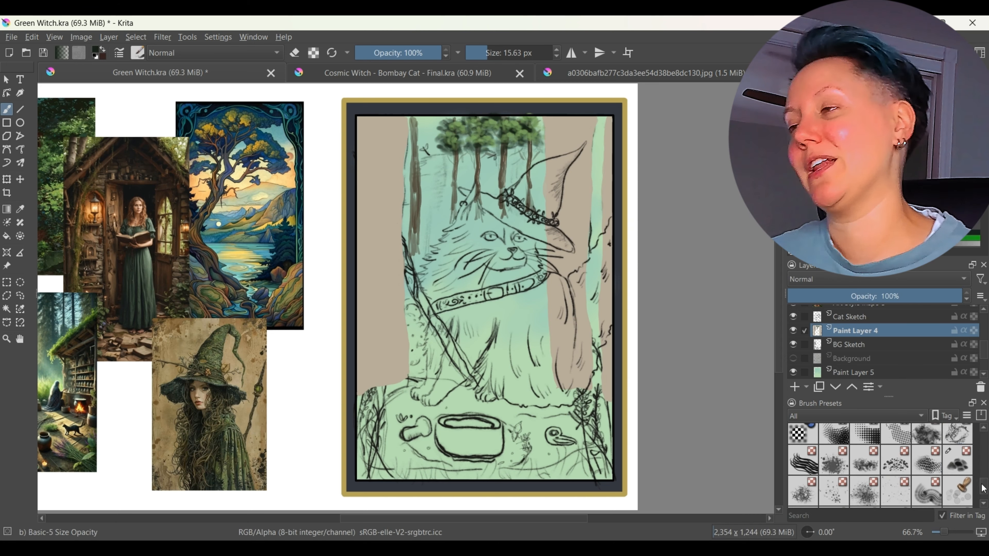
click(958, 462)
ctrl+click(454, 132)
mouse_move(448, 125)
mouse_down()
mouse_move(431, 131)
mouse_move(534, 156)
mouse_move(516, 150)
mouse_up()
On Paint Layer 5, shade the upper background and the gap between the right-hand trunks with reference greens using Airbrush Soft at 120.60 px.
key(ctrl+minus)
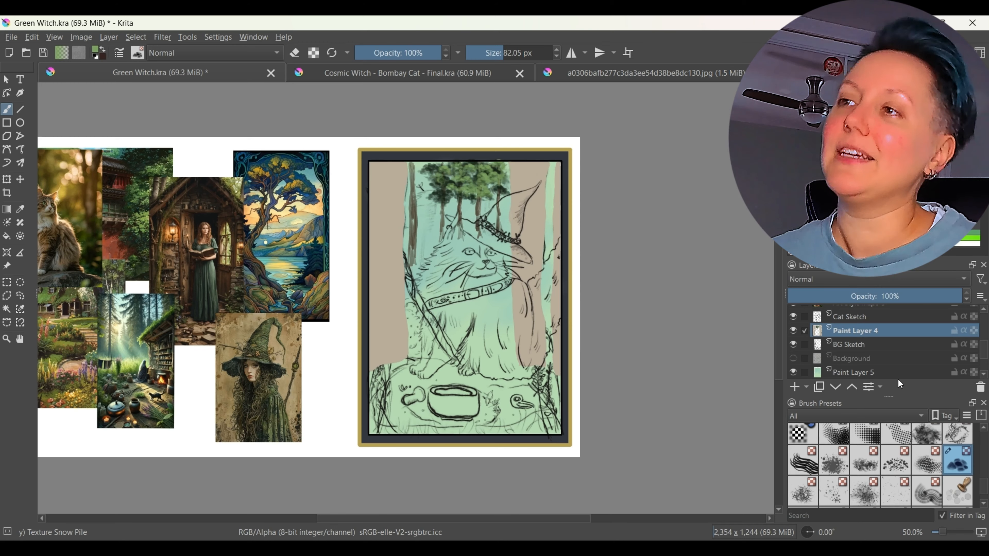
click(895, 374)
drag(984, 487, 984, 440)
click(896, 439)
ctrl+click(143, 348)
drag(415, 519, 354, 519)
ctrl+click(287, 206)
mouse_move(603, 218)
mouse_down()
mouse_move(663, 207)
mouse_move(588, 230)
mouse_up()
drag(716, 167, 716, 234)
drag(647, 207, 584, 261)
drag(721, 163, 727, 214)
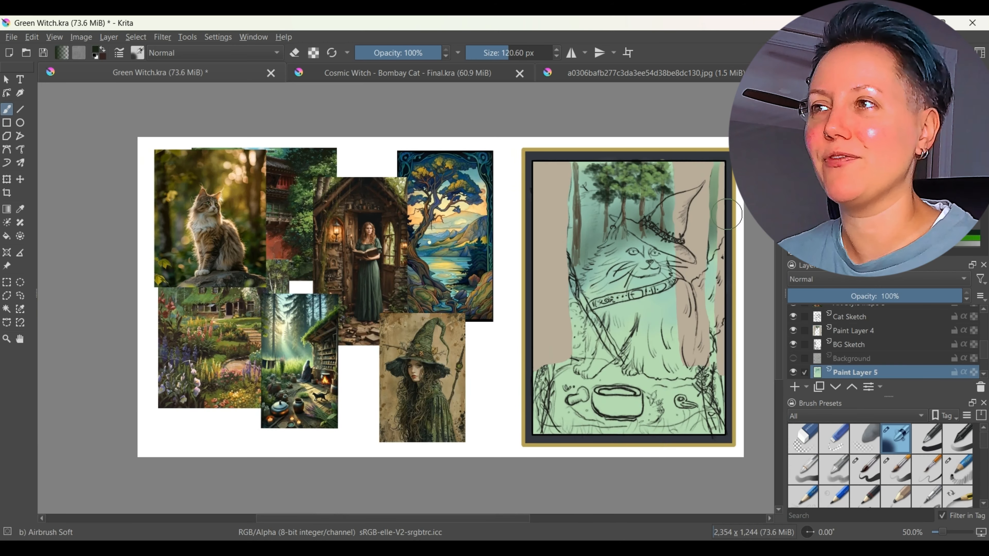
Raise the Art Style Inspo 3 and Green Witch 2 reference layers in the stack and move the Green Witch 2 picture down and right.
drag(523, 519, 534, 519)
drag(984, 350, 983, 332)
drag(853, 371, 867, 314)
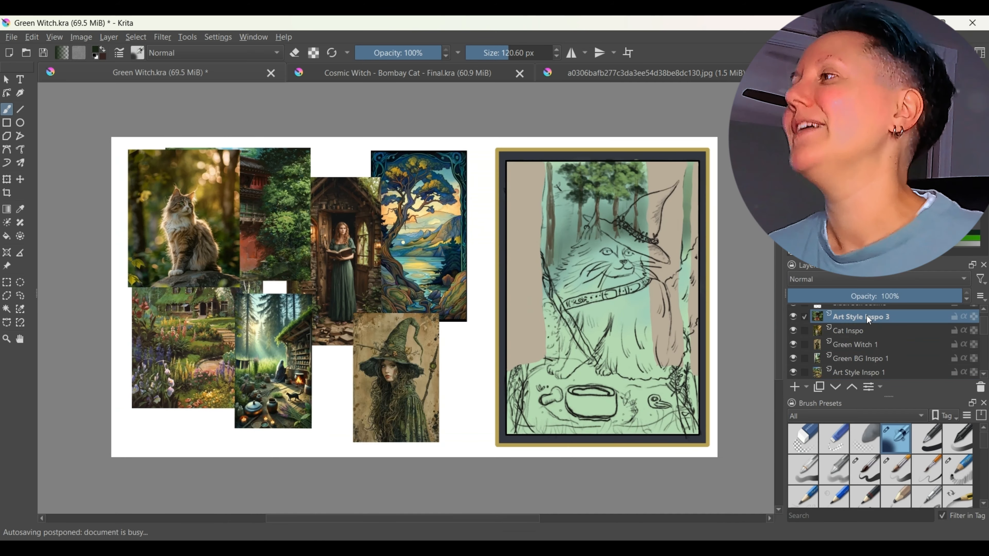
click(858, 373)
scroll(862, 357, down, 1)
drag(859, 371, 859, 336)
key(ctrl+t)
mouse_move(345, 241)
mouse_down()
mouse_move(361, 321)
mouse_move(368, 304)
mouse_up()
Sample a brown and paint dark vertical bark strokes on the left tree trunk with Basic-5 Size Opacity at 31.41 px.
key(ctrl+plus)
click(19, 209)
click(7, 110)
click(897, 470)
drag(548, 119, 551, 222)
drag(542, 119, 543, 243)
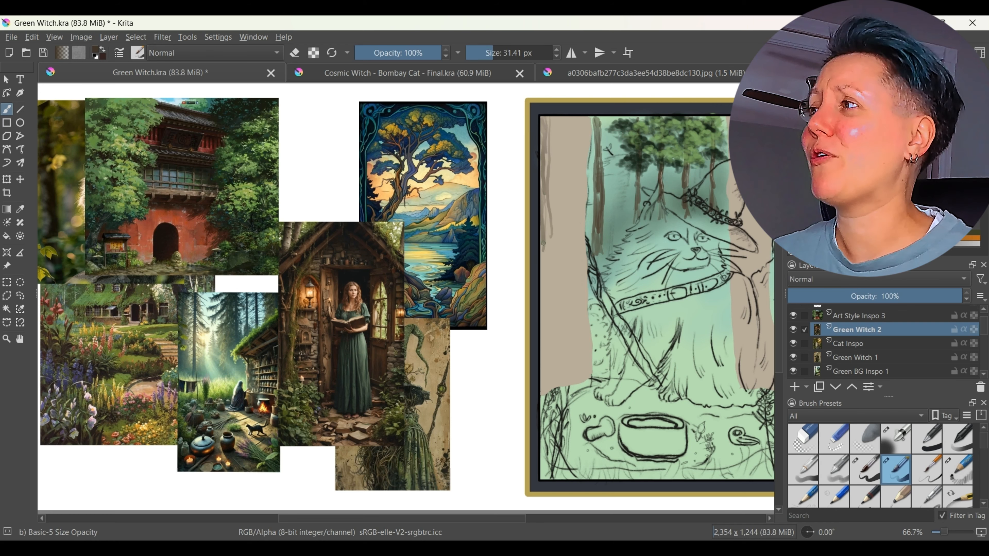
Airbrush soft brown shading down the left trunk's outer edge and smooth it with the 60 px Blender Blur brush.
click(897, 440)
drag(547, 121, 547, 212)
drag(546, 232, 545, 390)
drag(549, 290, 550, 345)
drag(984, 440, 984, 467)
click(957, 461)
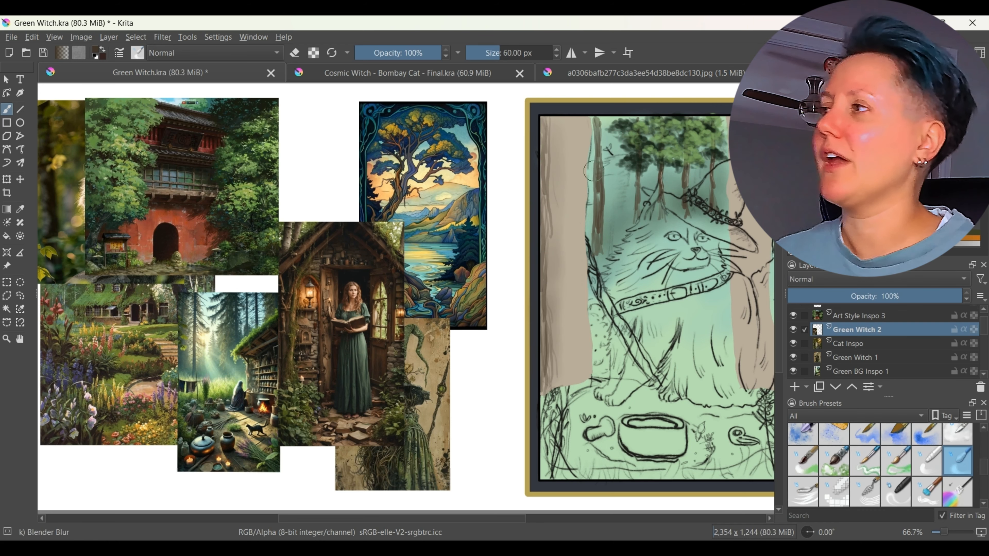
drag(546, 154, 547, 183)
drag(545, 269, 545, 366)
Stamp horizontal bark markings along the left trunk with the Stamp Water brush at 143.73 px.
drag(984, 467, 984, 492)
click(958, 493)
click(511, 53)
click(575, 140)
click(568, 199)
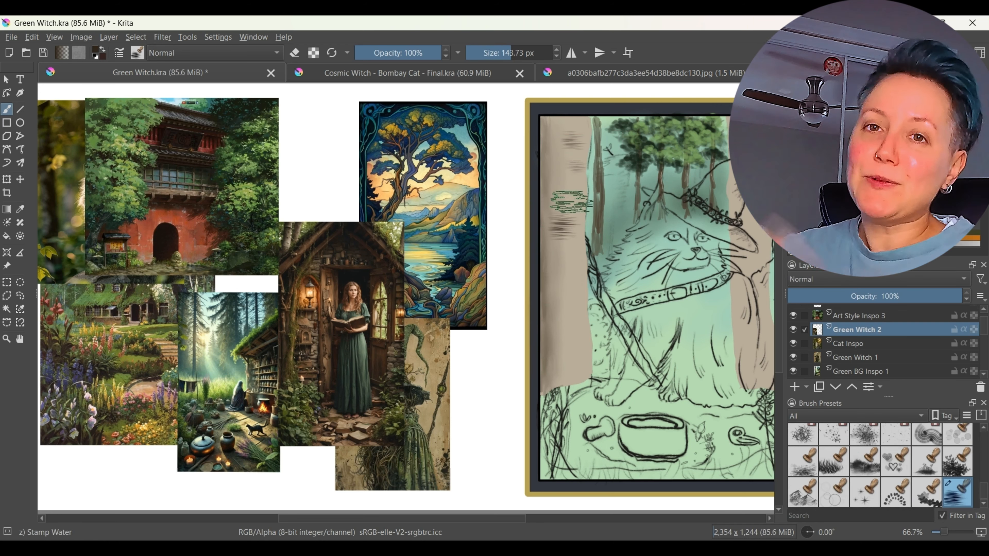
click(578, 269)
click(578, 360)
click(549, 268)
Run another Airbrush Soft shadow down the left trunk's outer edge over the stamped bark.
scroll(881, 463, up, 5)
click(896, 439)
drag(549, 119, 544, 378)
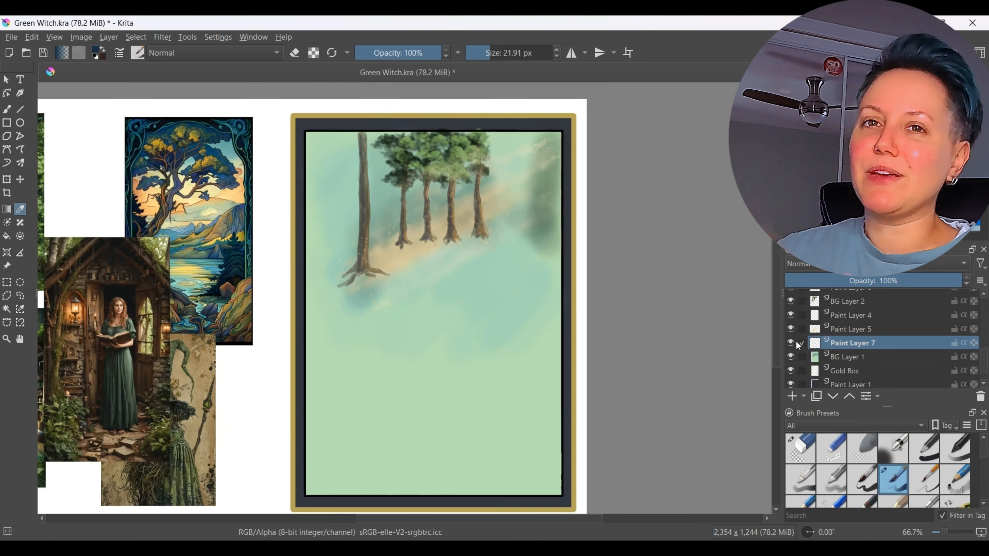
On Paint Layer 7, stamp dark blue mountains behind the trees with the 360 px Stamp Mountains Distant brush, using a color sampled from the tree reference.
click(145, 210)
drag(984, 450, 984, 497)
click(801, 493)
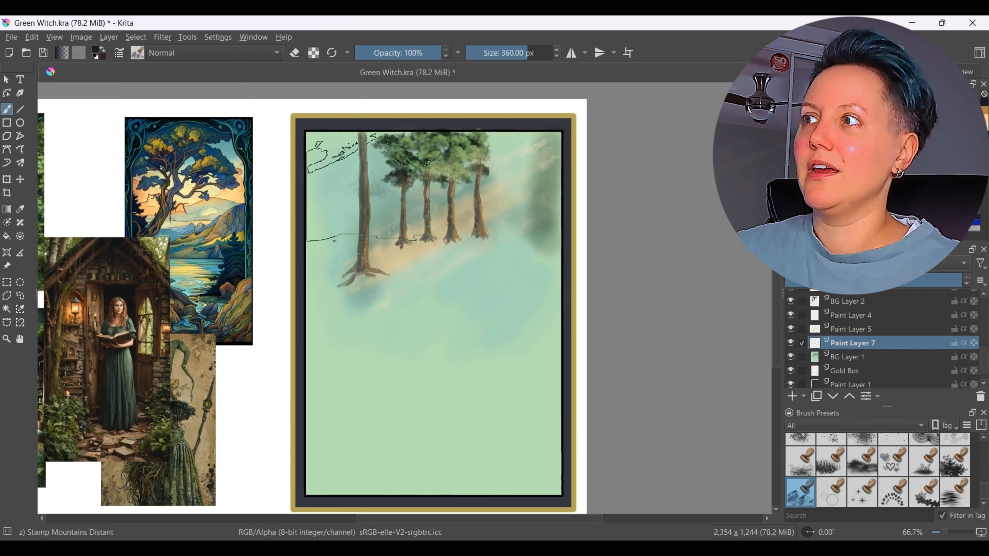
click(354, 207)
click(511, 207)
click(321, 193)
click(506, 212)
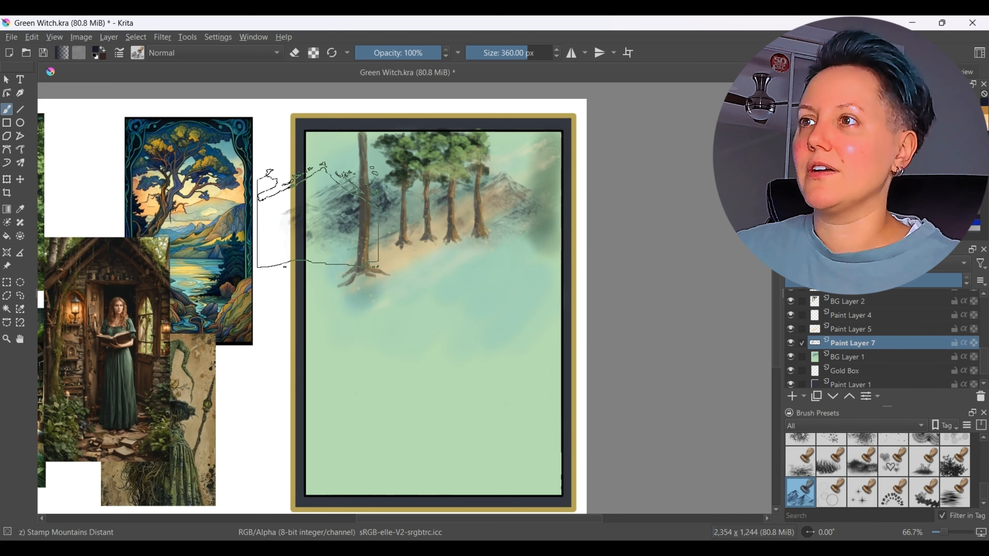
click(306, 215)
click(508, 187)
click(337, 183)
Hide Paint Layer 5, Paint Layer 4 and the tree layer above them, and make BG Layer 1 active.
mouse_move(984, 360)
mouse_down()
mouse_move(985, 342)
mouse_move(984, 353)
mouse_up()
click(791, 334)
click(790, 319)
click(790, 306)
click(791, 306)
click(791, 320)
click(791, 333)
click(790, 323)
click(791, 308)
click(856, 376)
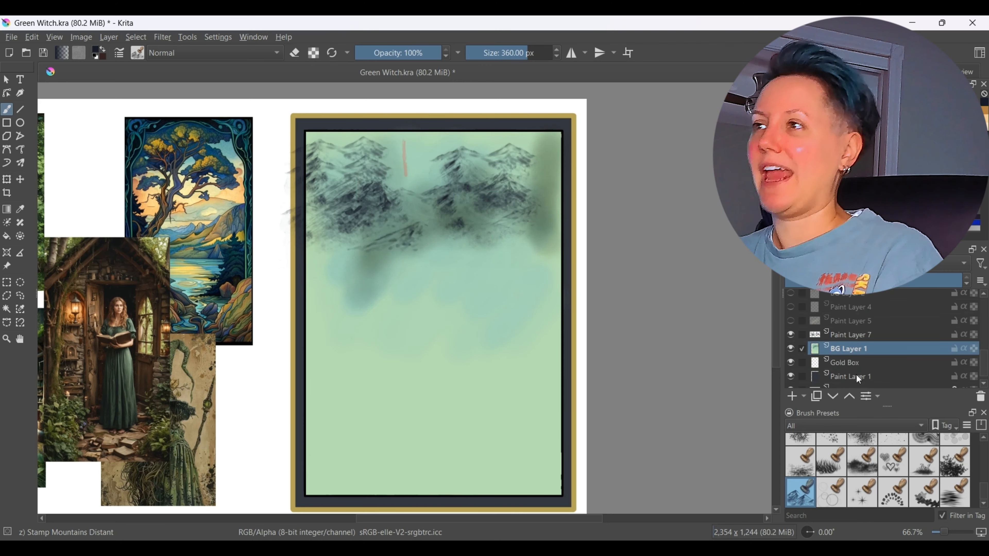
Sample the surrounding blue-green and cover the stray stroke between the mountain peaks with Airbrush Soft.
drag(984, 491, 984, 448)
click(893, 449)
click(863, 479)
ctrl+click(406, 152)
click(893, 449)
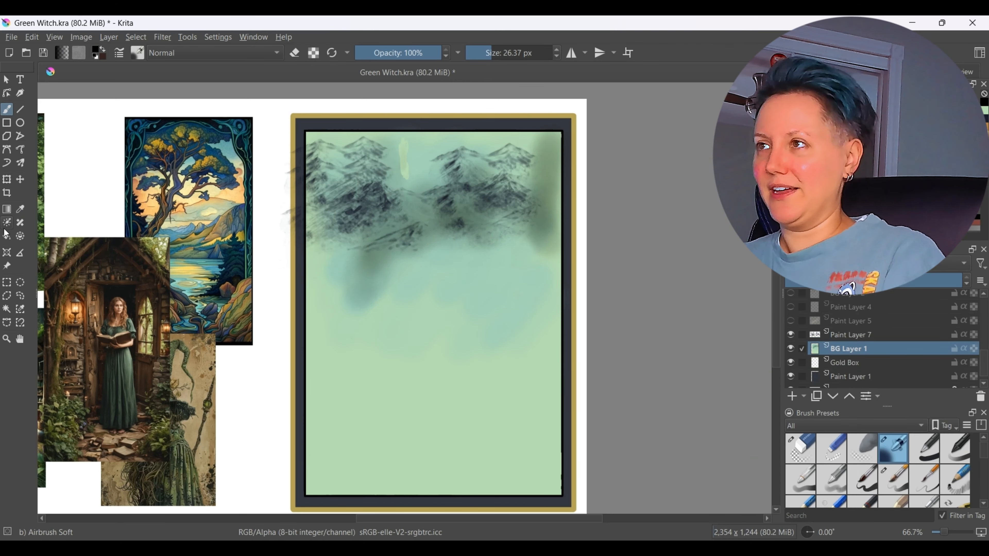
ctrl+click(414, 156)
drag(406, 144, 406, 177)
Soften the dark green patch along the card's right inner edge with the 60 px Blender Blur brush.
drag(984, 451, 984, 472)
click(955, 457)
drag(545, 141, 534, 250)
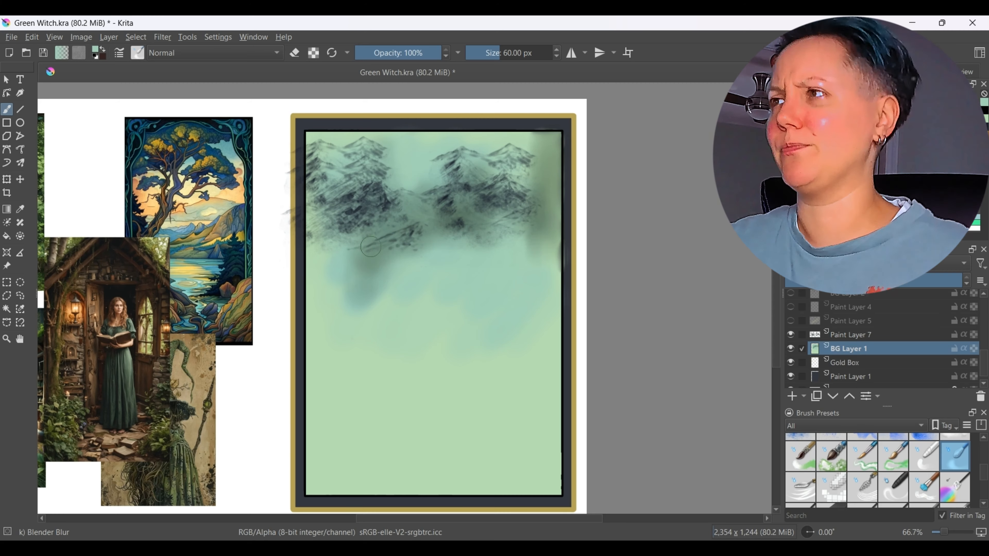
Show Paint Layer 5, sample its peach color and add a second diagonal light band between the peaks using straight lines with Dry Textured Creases at 110 px.
click(851, 334)
click(852, 321)
click(790, 321)
ctrl+click(436, 230)
click(791, 321)
click(791, 321)
click(20, 109)
drag(984, 473, 983, 464)
click(955, 450)
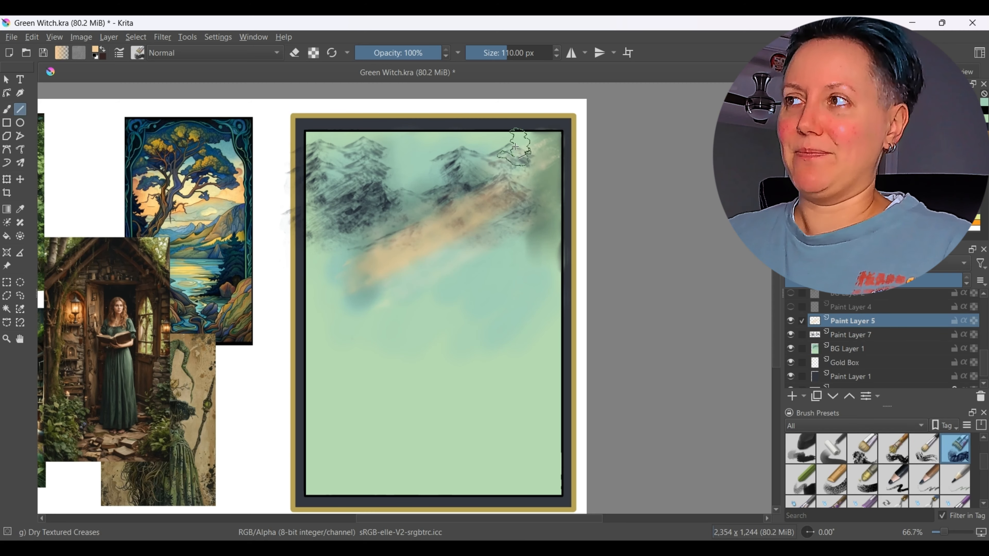
drag(467, 158, 376, 191)
drag(465, 134, 368, 162)
Blend the new upper peach band into the mountains freehand with the 60 px Blender Blur brush.
drag(984, 464, 984, 471)
click(955, 490)
click(6, 109)
drag(378, 199, 444, 169)
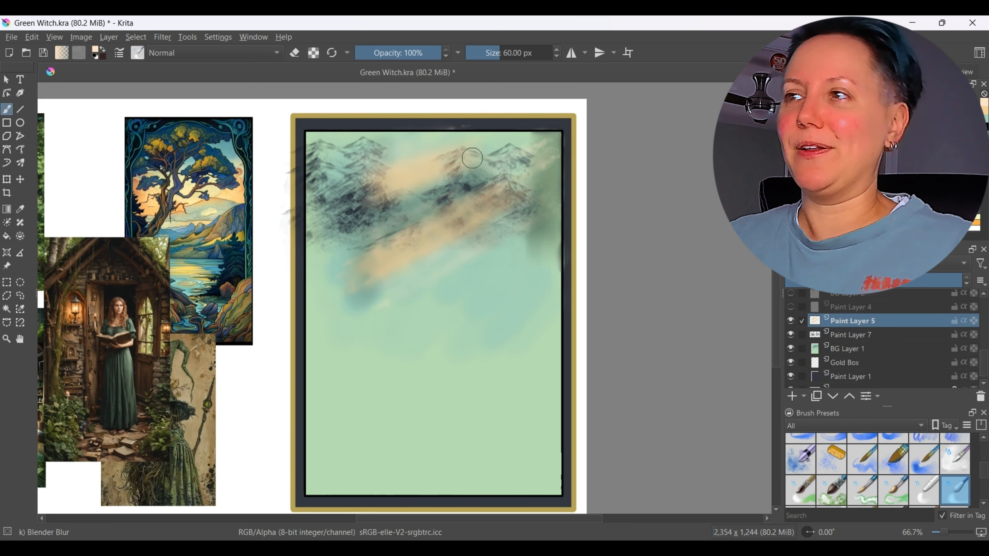
drag(544, 141, 551, 158)
Scatter light speckles over both peach bands with the 135 px Texture Splat brush.
drag(984, 471, 983, 489)
click(831, 465)
scroll(867, 357, up, 1)
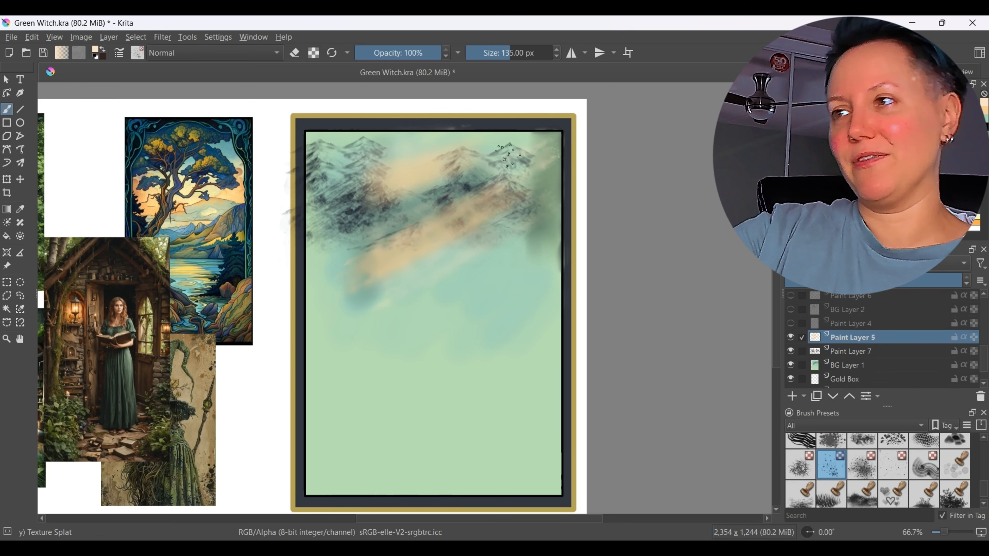
scroll(792, 326, up, 3)
drag(469, 164, 392, 197)
drag(478, 229, 353, 281)
Show Paint Layer 6, make it active and sample a teal from the tree reference image.
click(791, 362)
click(790, 334)
click(852, 334)
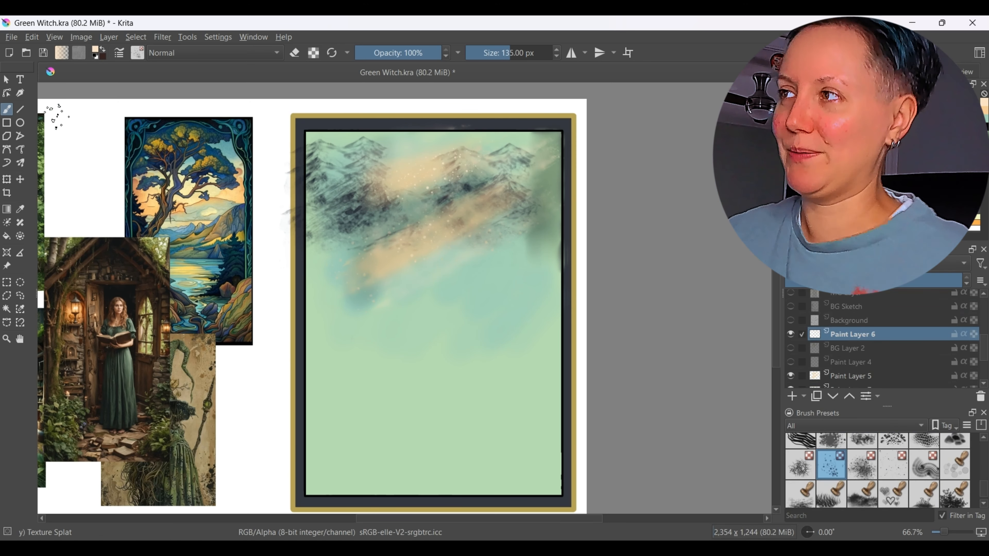
click(20, 209)
click(229, 145)
scroll(978, 476, up, 5)
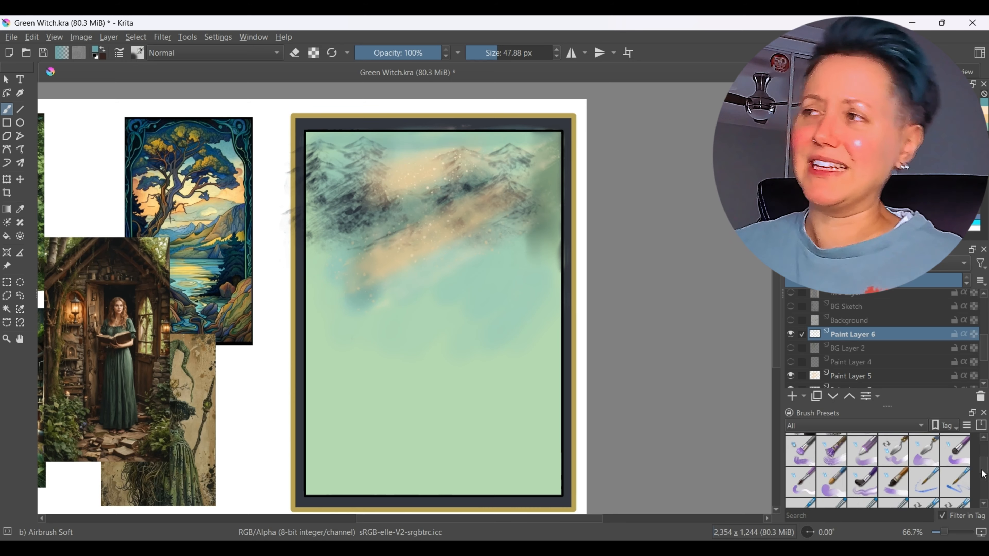
Blend the right border of BG Layer 1 with the 60 px Blender Blur brush and show the tree layers again.
click(955, 456)
scroll(918, 358, down, 3)
click(918, 365)
drag(565, 152, 565, 266)
click(790, 310)
click(790, 323)
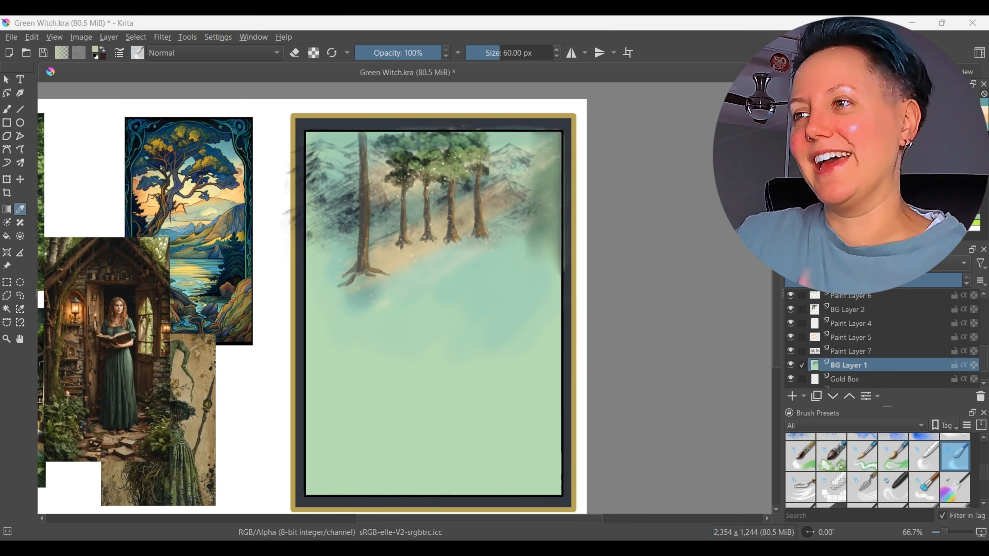
Hide BG Layer 2 and paint pale textured clouds above the peaks on Paint Layer 4 with RGBA 05 Impasto-details at 88.98 px.
scroll(878, 476, down, 2)
click(925, 481)
scroll(878, 476, down, 2)
click(863, 482)
click(852, 323)
click(791, 310)
click(504, 53)
click(7, 109)
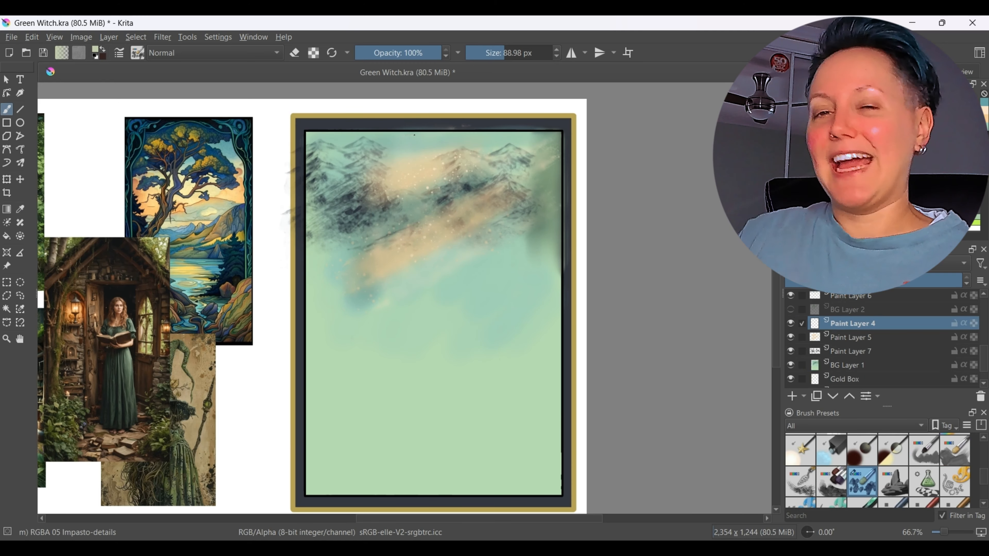
scroll(414, 134, up, 2)
drag(459, 212, 403, 215)
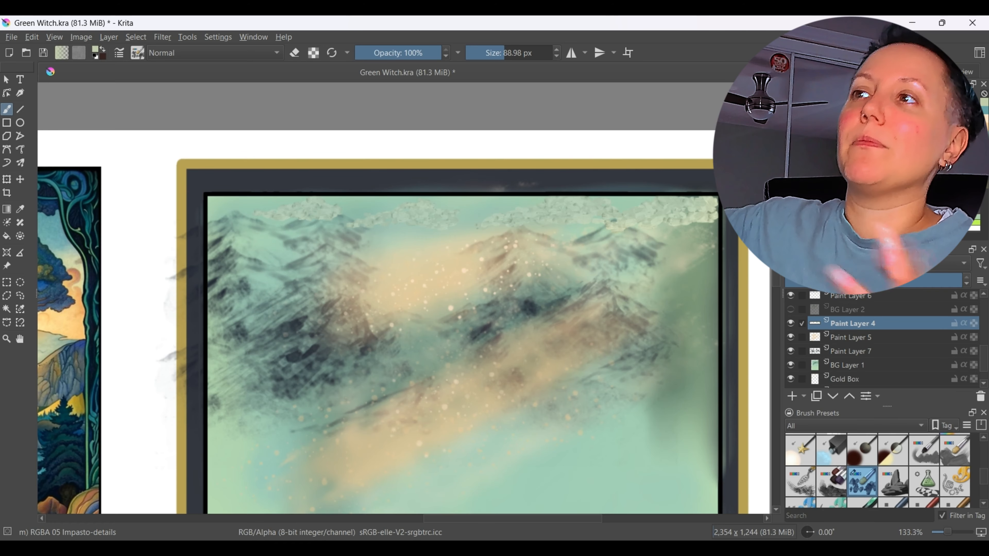
Sample a golden yellow from the tree reference and dab highlights into the clouds.
click(19, 209)
mouse_move(512, 518)
mouse_down()
mouse_move(490, 518)
mouse_move(542, 519)
mouse_up()
click(141, 328)
click(7, 109)
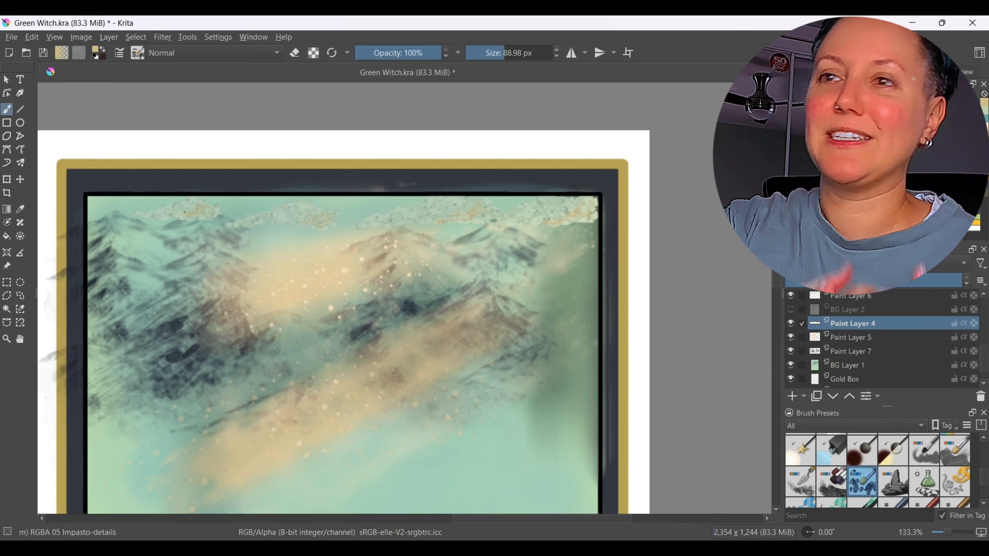
scroll(535, 305, down, 2)
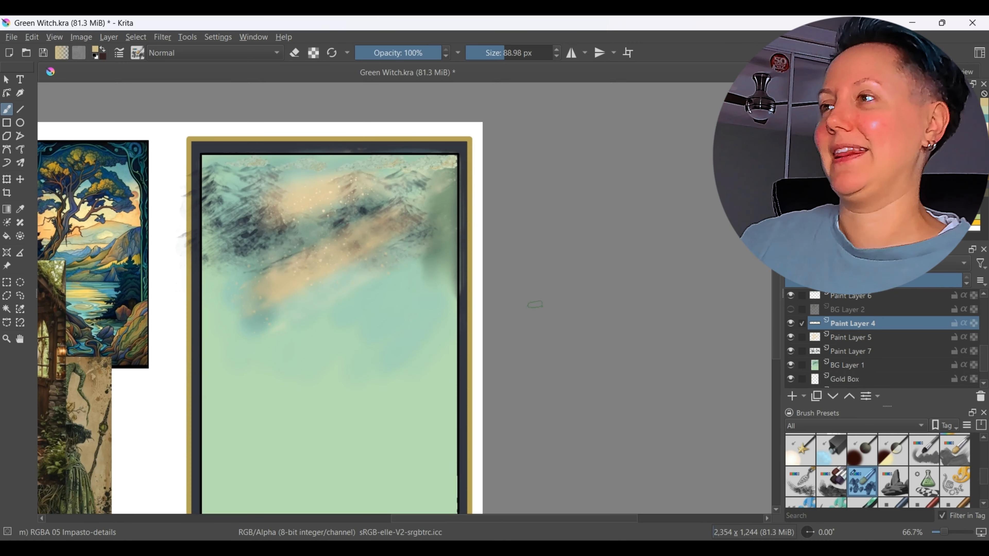
On Paint Layer 4, outline the second cloud from the left in dark blue with wavy inner lines using Basic-5 Size at 7.59 px.
click(893, 451)
drag(984, 476, 984, 449)
click(862, 481)
click(851, 351)
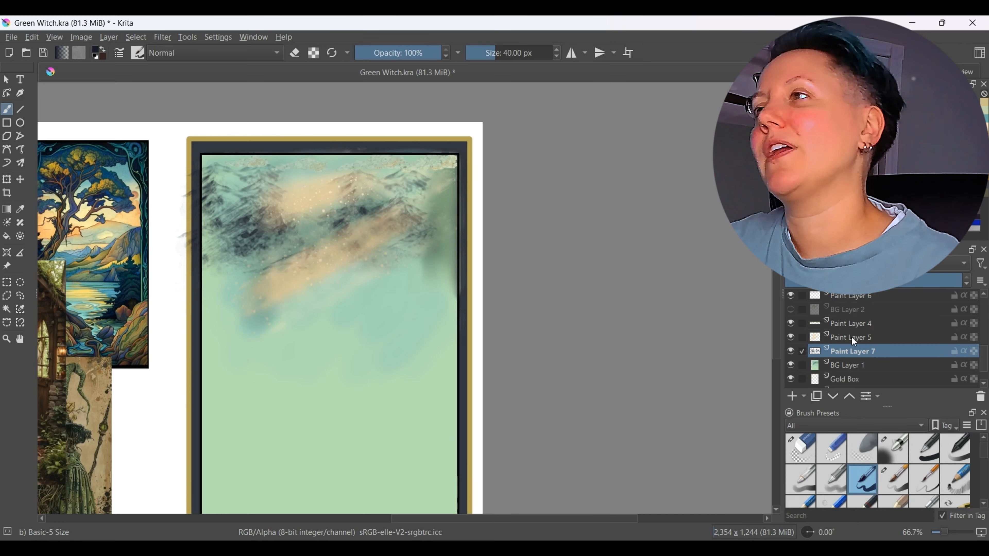
click(853, 324)
scroll(405, 106, up, 2)
click(482, 52)
drag(337, 208, 320, 216)
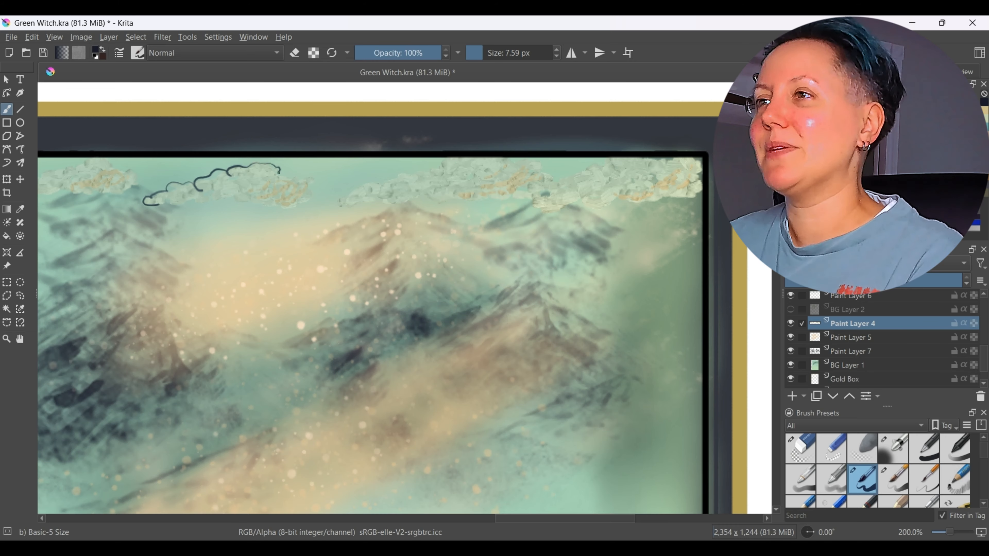
key(ctrl+z)
mouse_move(284, 177)
mouse_down()
mouse_move(316, 179)
mouse_move(144, 206)
mouse_up()
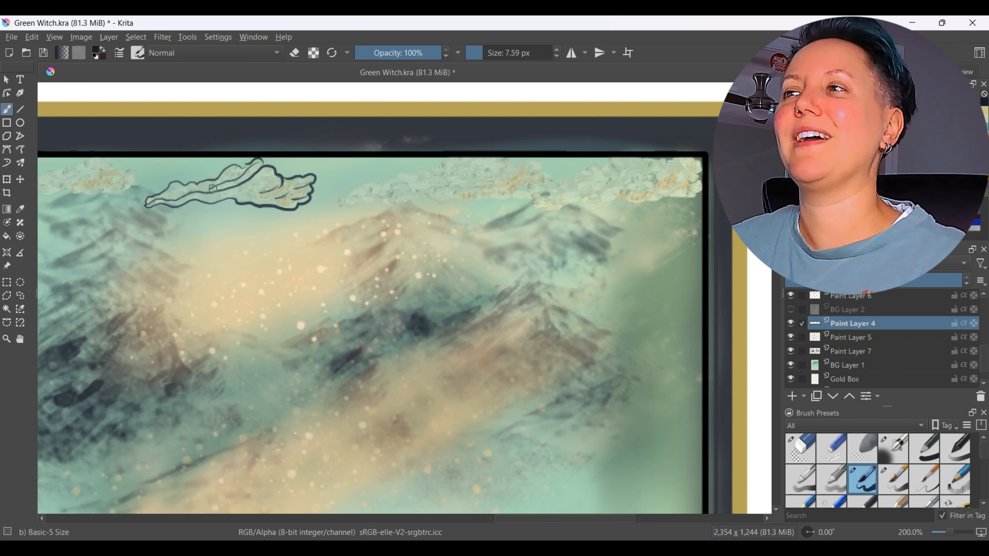
Outline the leftmost cloud in dark blue and add flowing contour lines inside it.
key(ctrl+plus)
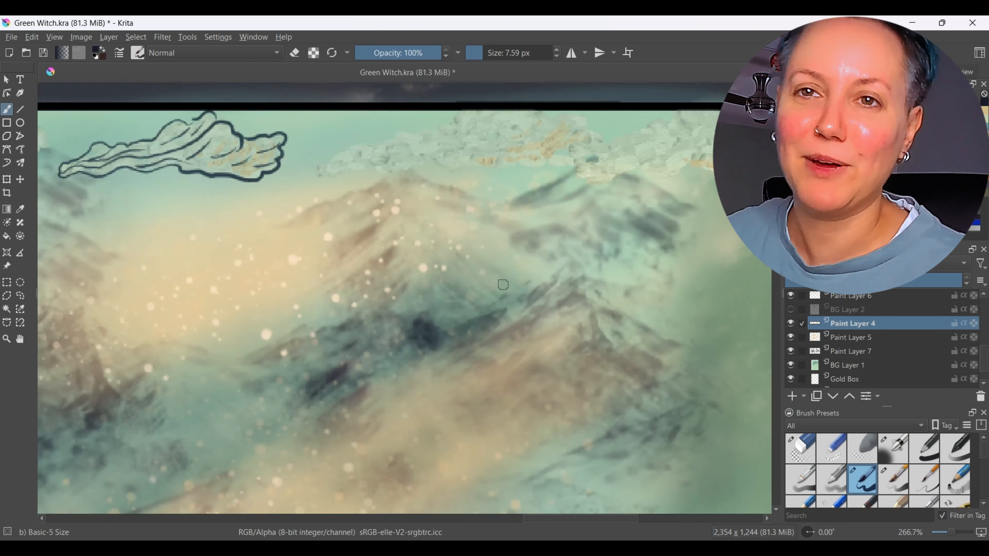
drag(580, 518, 533, 519)
drag(303, 113, 300, 130)
mouse_move(311, 122)
mouse_down()
mouse_move(348, 143)
mouse_move(172, 149)
mouse_up()
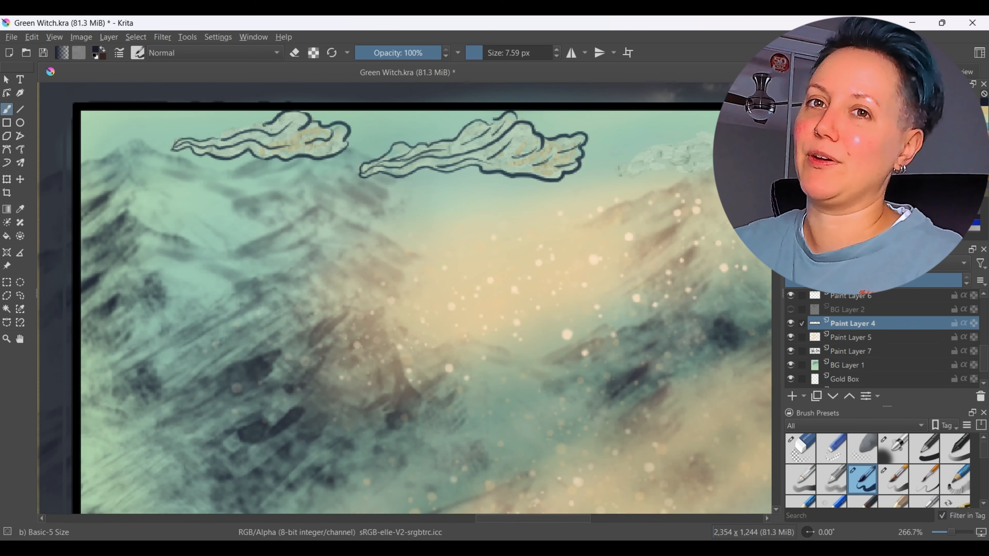
Outline the third cloud from the left in dark blue and add flowing contour lines inside it on Paint Layer 4.
drag(533, 518, 586, 519)
mouse_move(521, 115)
mouse_down()
mouse_move(571, 137)
mouse_move(283, 177)
mouse_up()
drag(563, 148, 546, 156)
mouse_move(527, 127)
mouse_down()
mouse_move(519, 153)
mouse_move(470, 157)
mouse_up()
drag(459, 162, 283, 175)
drag(507, 113, 468, 130)
drag(449, 133, 282, 173)
drag(420, 114, 290, 166)
Outline the rightmost cloud in dark blue and fill it with wavy inner lines on Paint Layer 4.
drag(585, 519, 613, 519)
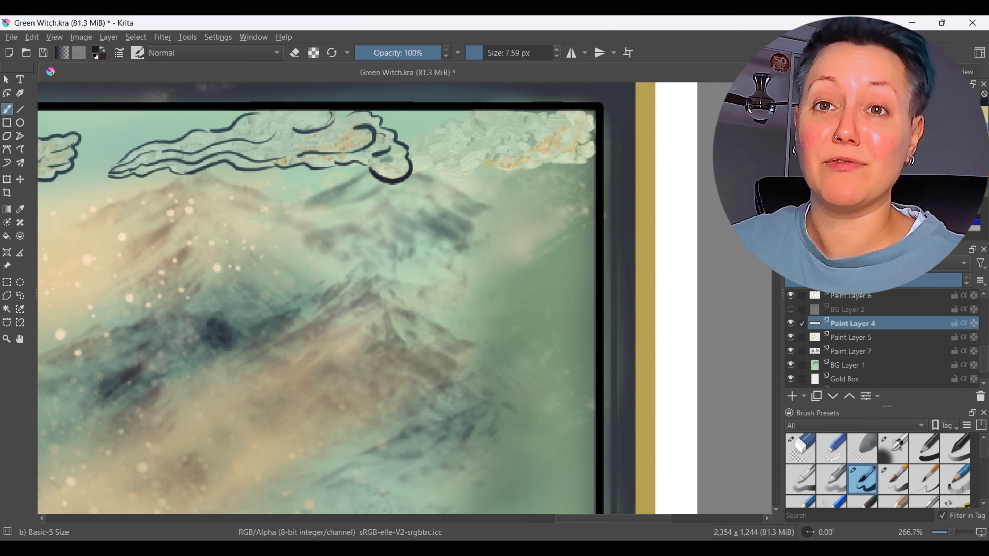
drag(590, 112, 594, 135)
drag(595, 150, 429, 179)
drag(515, 151, 417, 170)
drag(568, 112, 548, 140)
drag(541, 119, 514, 143)
drag(484, 140, 416, 168)
drag(507, 116, 413, 163)
Hide Paint Layers 4 and 5 and draw dark ridge lines along the upper peaks on Paint Layer 7 using Basic-5 Size at 7.59 px.
key(ctrl+minus)
key(ctrl+minus)
key(ctrl+minus)
key(ctrl+minus)
drag(777, 279, 776, 312)
drag(984, 449, 984, 457)
click(853, 352)
click(790, 337)
click(791, 323)
key(ctrl+plus)
drag(776, 292, 777, 274)
drag(95, 167, 169, 158)
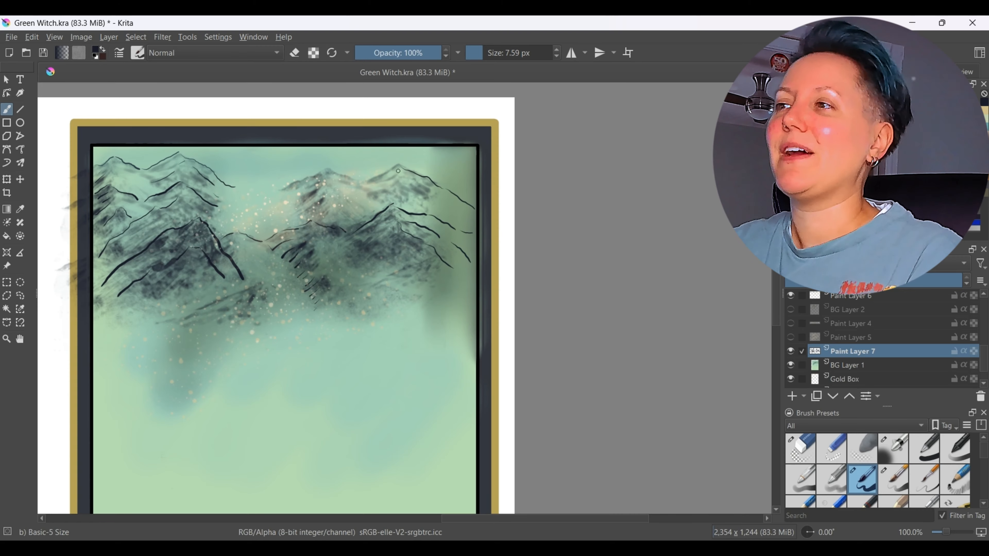
Draw dark ridge lines for the lower hills at the centre and right foot of the mountains on Paint Layer 7.
drag(386, 279, 337, 313)
drag(407, 269, 447, 291)
drag(419, 292, 453, 320)
drag(457, 292, 469, 312)
Show Paint Layer 5 briefly to compare the ridge lines with the light bands, and hide it again.
key(ctrl+minus)
key(ctrl+minus)
click(791, 338)
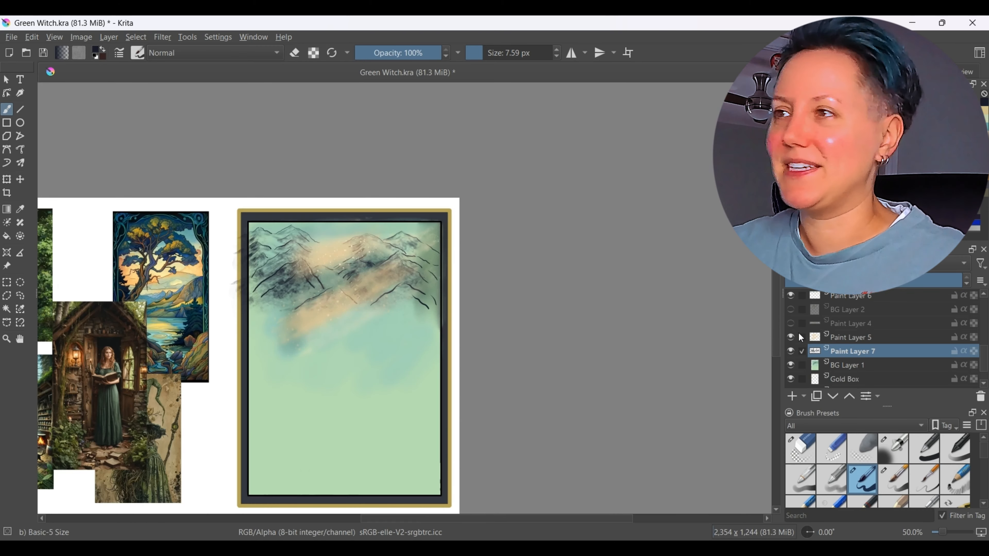
click(791, 337)
On a new layer above Paint Layer 7, paint a light blue patch between the mountains with WaterC Flat Big-Grain Tilt at 92.59 px.
key(ctrl+plus)
key(ctrl+plus)
drag(452, 519, 397, 518)
click(20, 209)
drag(984, 450, 983, 482)
click(924, 449)
click(792, 396)
click(505, 52)
mouse_move(469, 219)
mouse_down()
mouse_move(445, 231)
mouse_move(481, 215)
mouse_up()
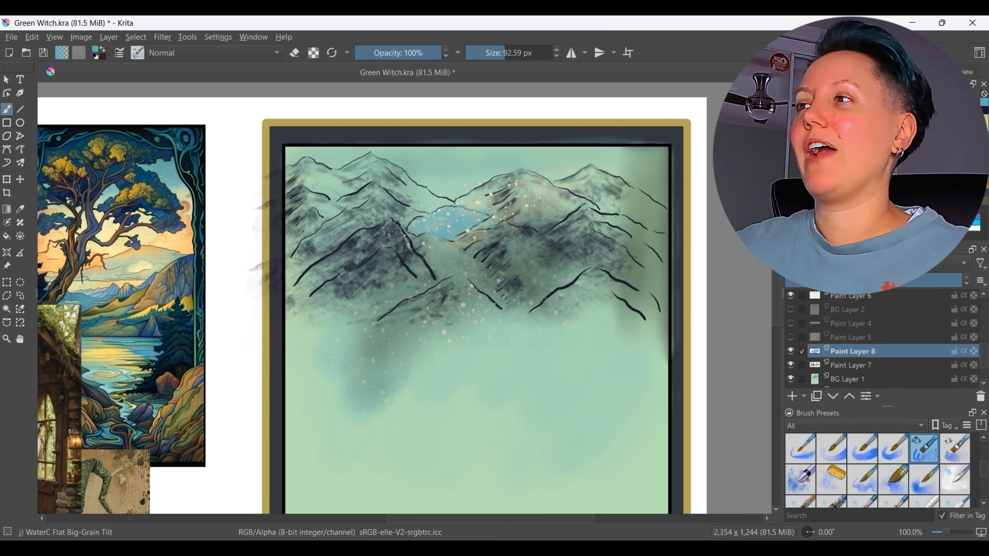
Sample a mountain tone, dab it into the blue patch between the peaks and switch to Blender Blur at 60 px for smoothing.
ctrl+click(409, 242)
mouse_move(422, 229)
mouse_down()
mouse_move(458, 234)
mouse_move(436, 228)
mouse_up()
click(955, 501)
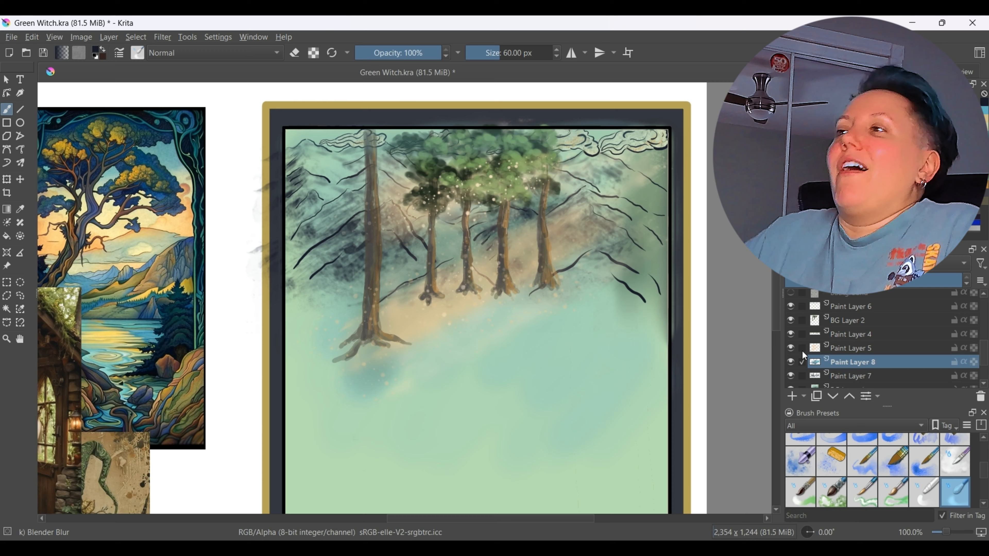
Erase the lower mountain lines and shading on Paint Layer 7 along a gently curved edge behind the trees, using Eraser Circle at 24.82 px.
click(797, 376)
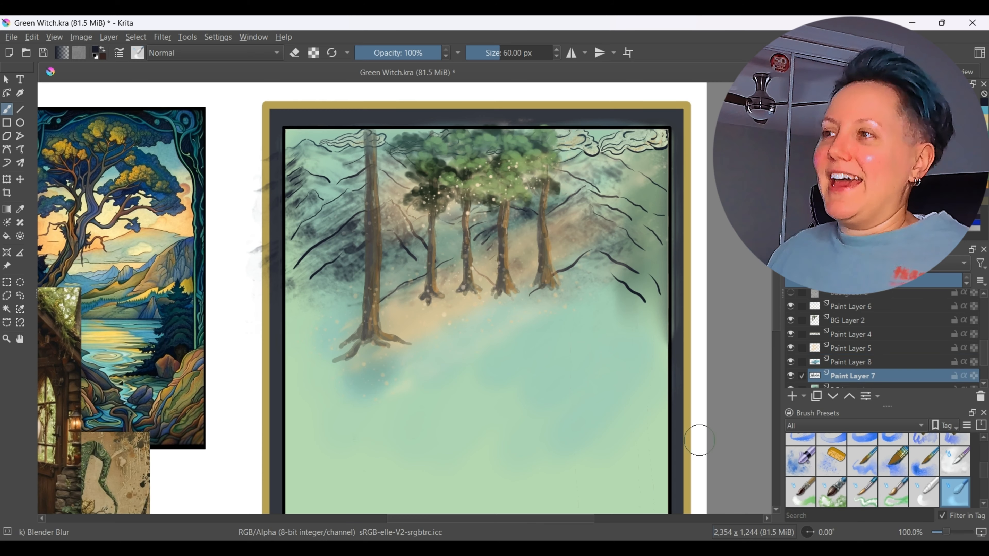
key(e)
click(491, 52)
mouse_move(602, 254)
mouse_down()
mouse_move(647, 300)
mouse_move(567, 260)
mouse_up()
drag(454, 263, 384, 299)
drag(360, 257, 290, 296)
drag(383, 269, 425, 250)
drag(288, 252, 361, 249)
drag(383, 244, 498, 240)
drag(643, 238, 547, 260)
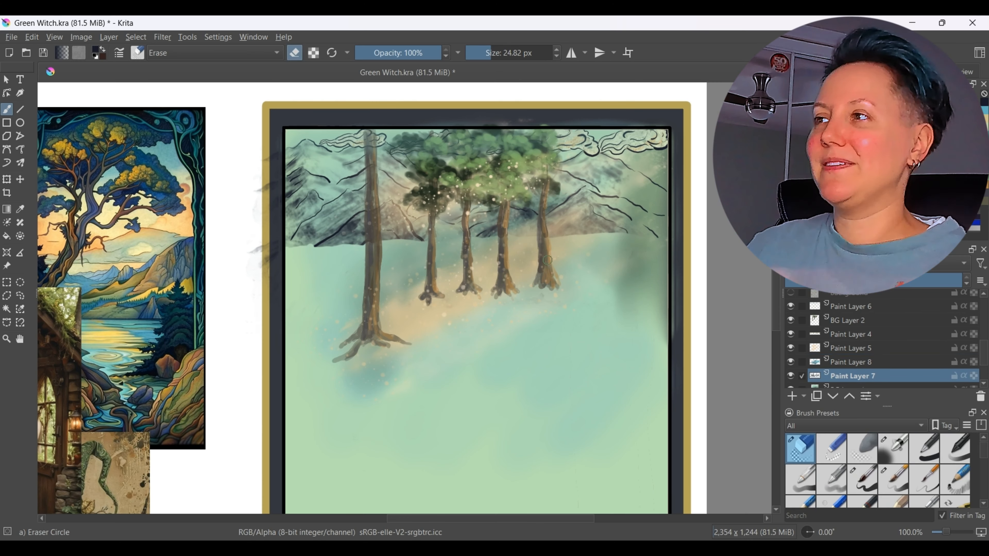
On a new layer above Paint Layer 4, paint a dark teal band of bushes below the mountains with Texture Pointillism at 55 px.
click(849, 335)
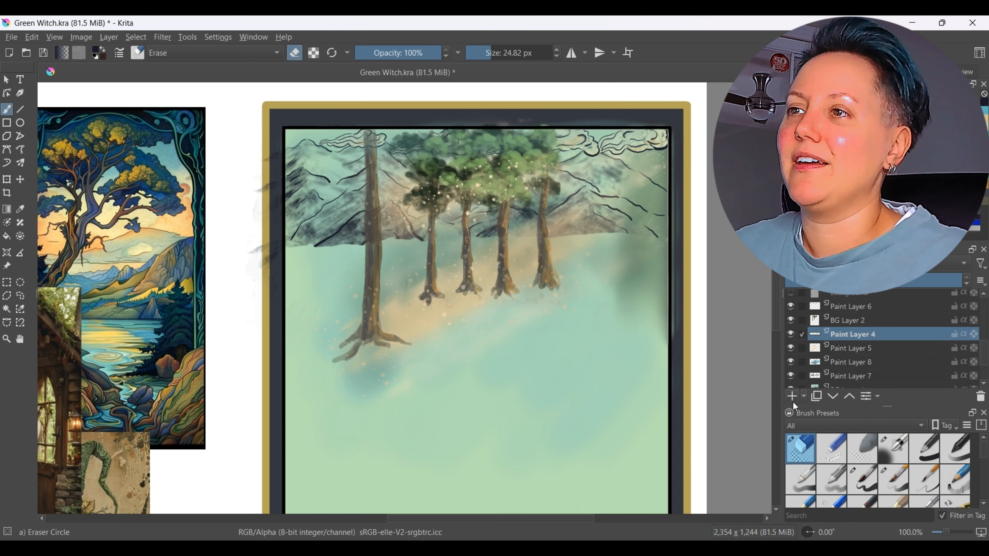
click(792, 397)
drag(983, 448, 981, 482)
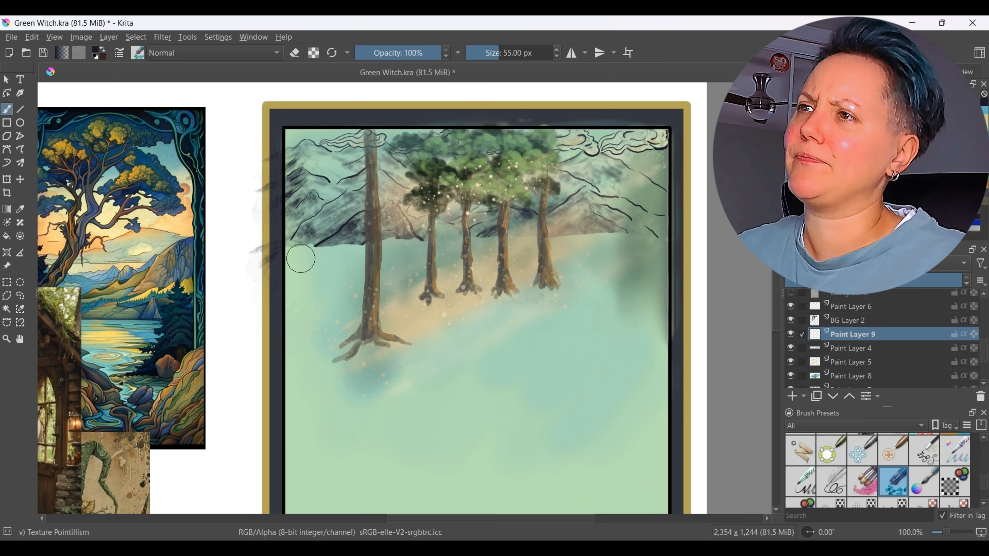
key(/)
mouse_move(300, 257)
mouse_down()
mouse_move(506, 233)
mouse_move(642, 265)
mouse_move(623, 226)
mouse_up()
key(/)
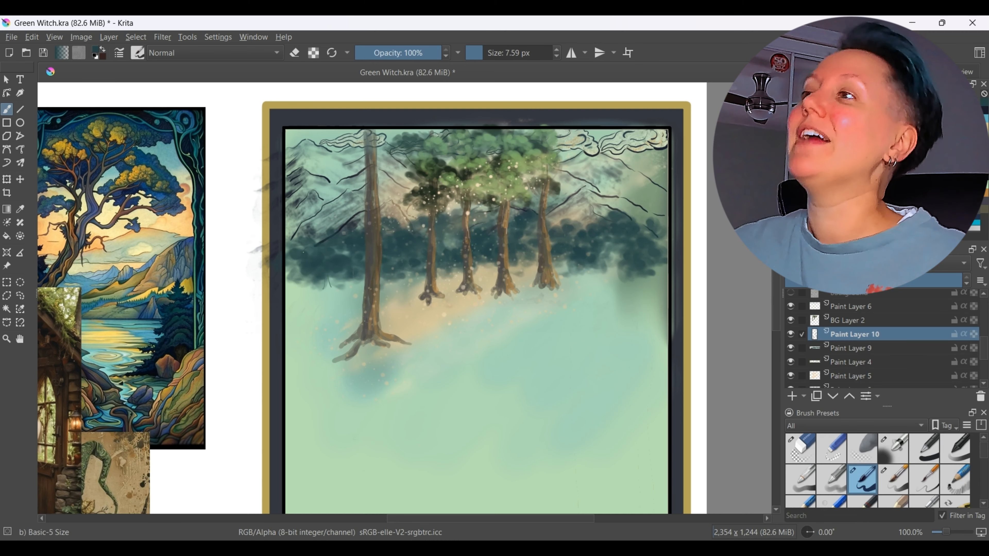
On Paint Layer 10, draw curved foliage outlines over the bushes and short grass strokes along their base with Basic-5 Size at 7.59 px.
mouse_move(321, 286)
mouse_down()
mouse_move(308, 286)
mouse_move(302, 257)
mouse_up()
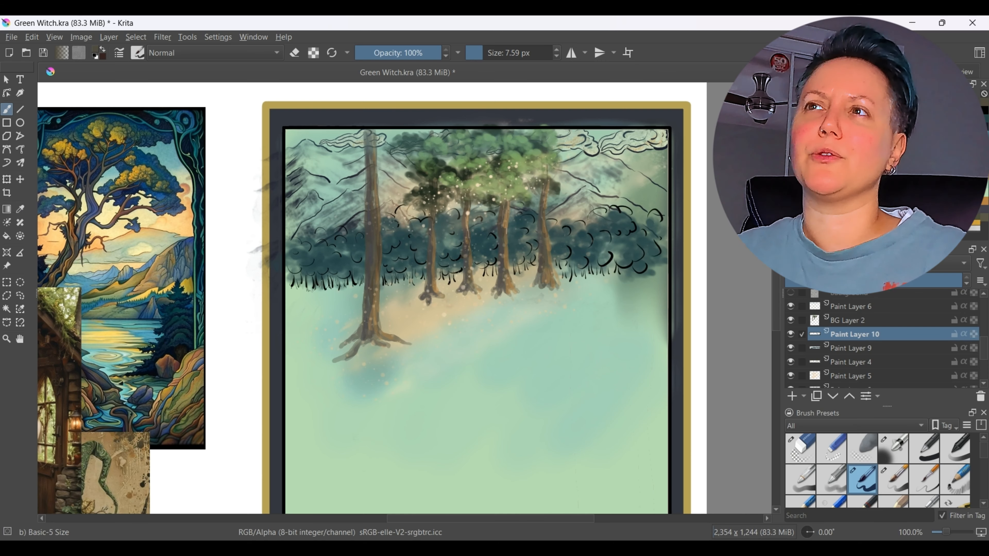
key(ctrl+minus)
drag(777, 309, 776, 329)
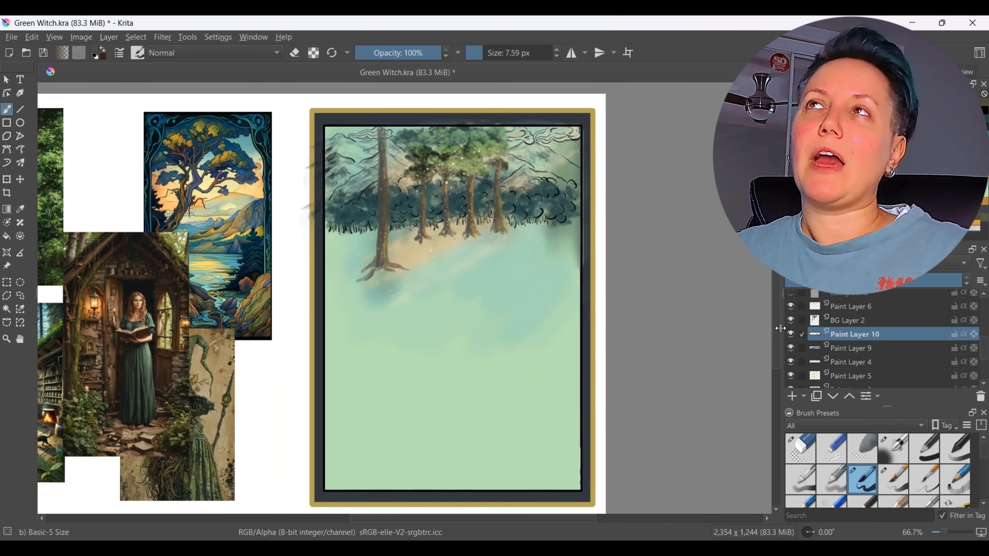
Hide BG Layer 2 and Paint Layer 6 to expose the mountains and bushes.
scroll(791, 331, up, 2)
click(790, 332)
click(791, 331)
click(791, 317)
click(790, 303)
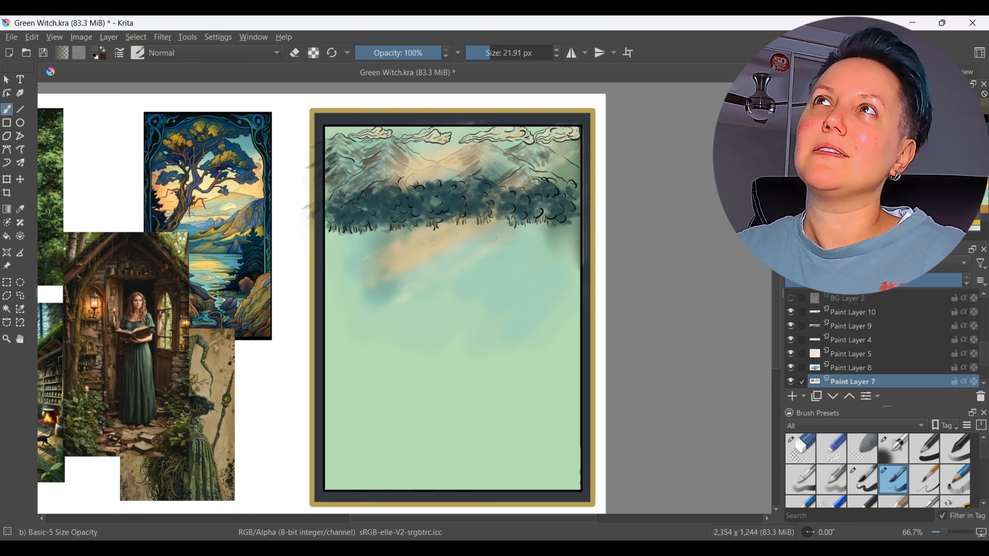
drag(982, 456, 981, 476)
click(955, 465)
drag(352, 164, 373, 180)
key(ctrl+z)
click(924, 466)
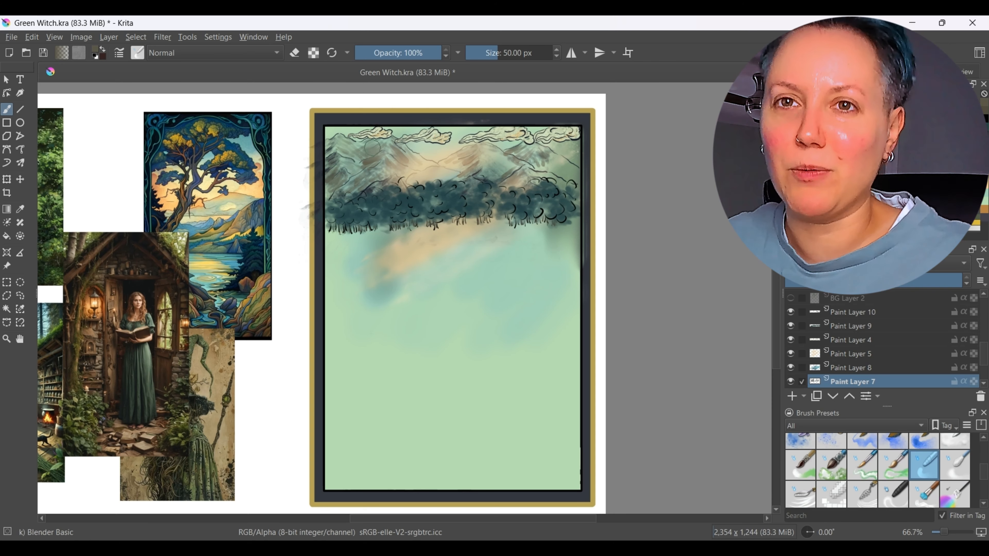
Shade the mountains on Paint Layer 7 with Basic-5 Size Opacity and redraw their ridges in black with Basic-5 Size at 7.59 px.
drag(981, 477, 982, 455)
click(894, 479)
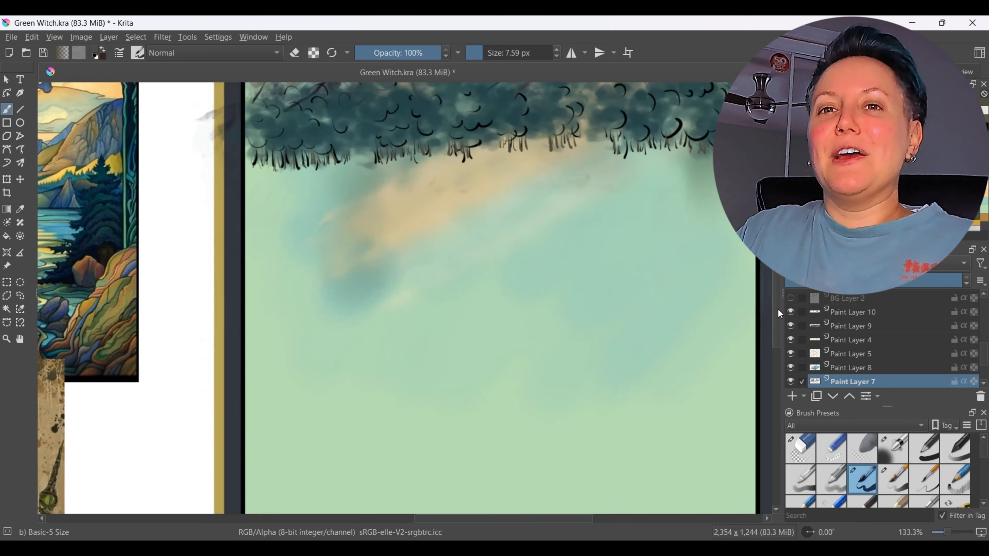
scroll(499, 332, up, 5)
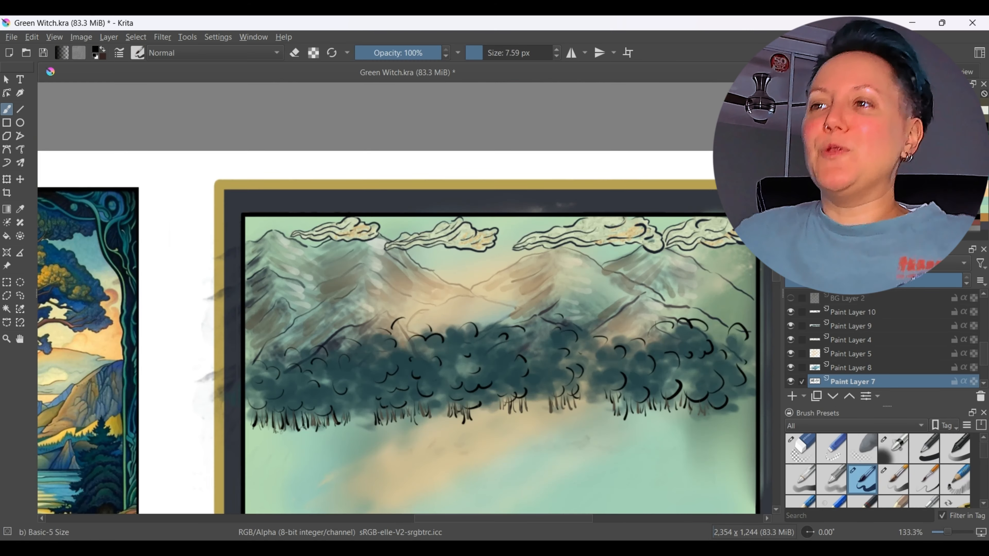
drag(272, 266, 307, 291)
drag(253, 333, 282, 298)
drag(373, 273, 411, 299)
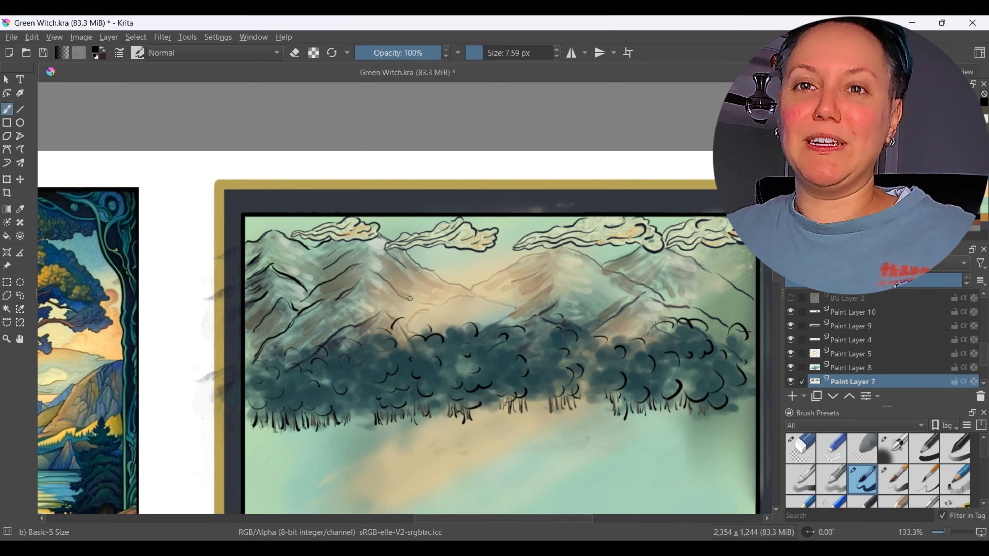
drag(560, 250, 655, 292)
drag(715, 289, 598, 327)
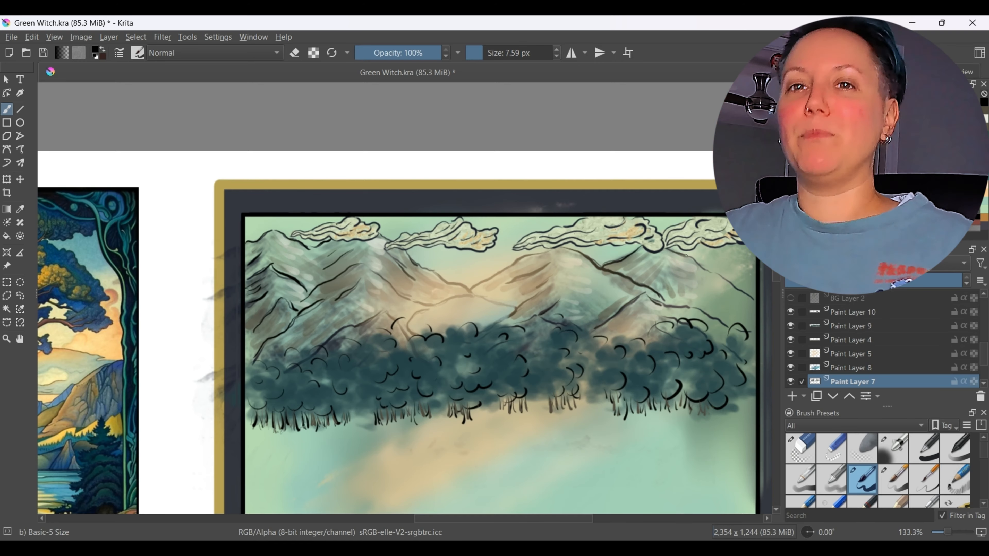
Show BG Layer 2 again and select the Basic-5 Size Opacity brush at 21.91 px.
scroll(405, 144, down, 2)
scroll(791, 368, up, 2)
click(790, 347)
click(892, 479)
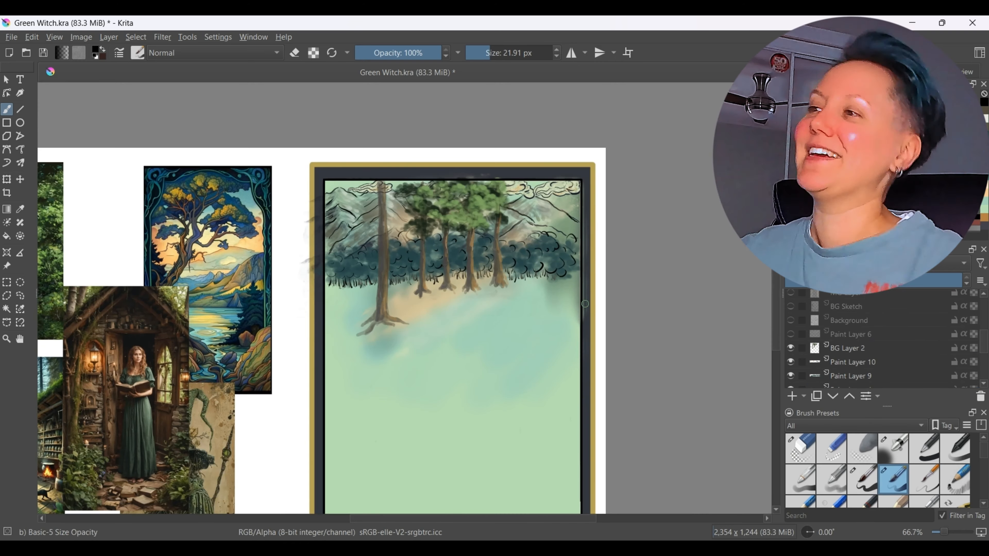
key(ctrl+plus)
Group the background layers from Paint Layer 10 down to BG Layer 1.
scroll(904, 357, down, 3)
scroll(904, 350, up, 2)
click(860, 345)
scroll(841, 359, down, 3)
shift+click(837, 361)
key(ctrl+g)
Rename BG Layer 2 as MD Layer 2 and the new layer group as Background Layers.
double_click(847, 330)
text(MD Layer 2)
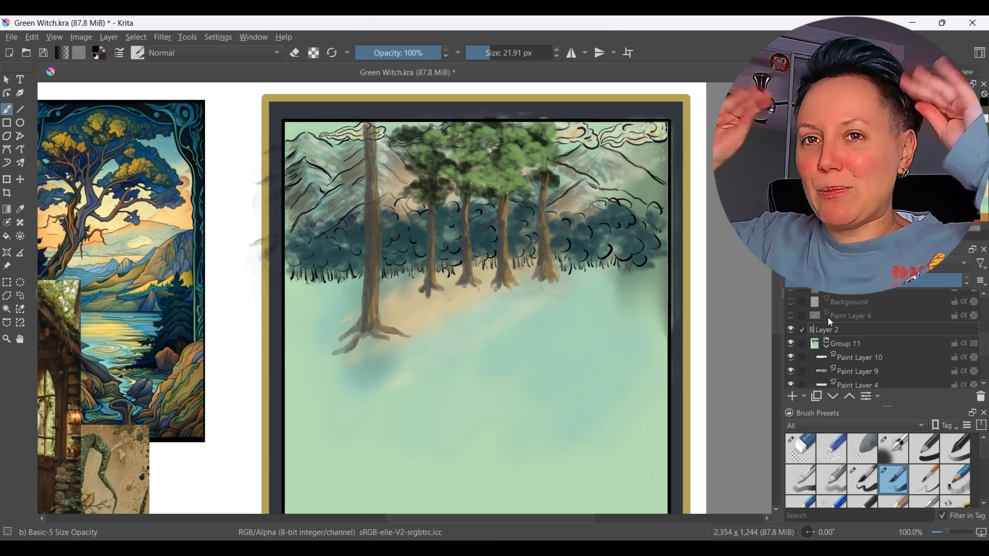
key(Return)
double_click(845, 344)
text(Background Layers)
key(Return)
On MD Layer 2, outline the trunks and roots of the two leftmost trees in black with bark lines, using Basic-5 Size at 7.59 px.
click(864, 329)
click(863, 479)
drag(366, 124, 337, 351)
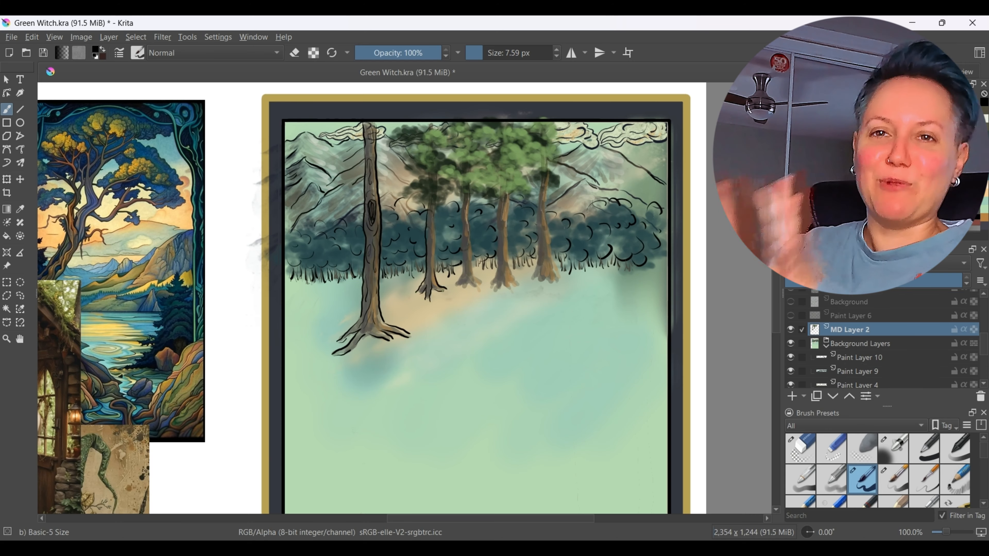
key(ctrl+plus)
key(ctrl+plus)
drag(460, 209, 456, 280)
Outline the third and fourth tree trunks and their roots in black and add bark lines inside them.
mouse_move(519, 179)
mouse_down()
mouse_move(522, 317)
mouse_move(548, 350)
mouse_up()
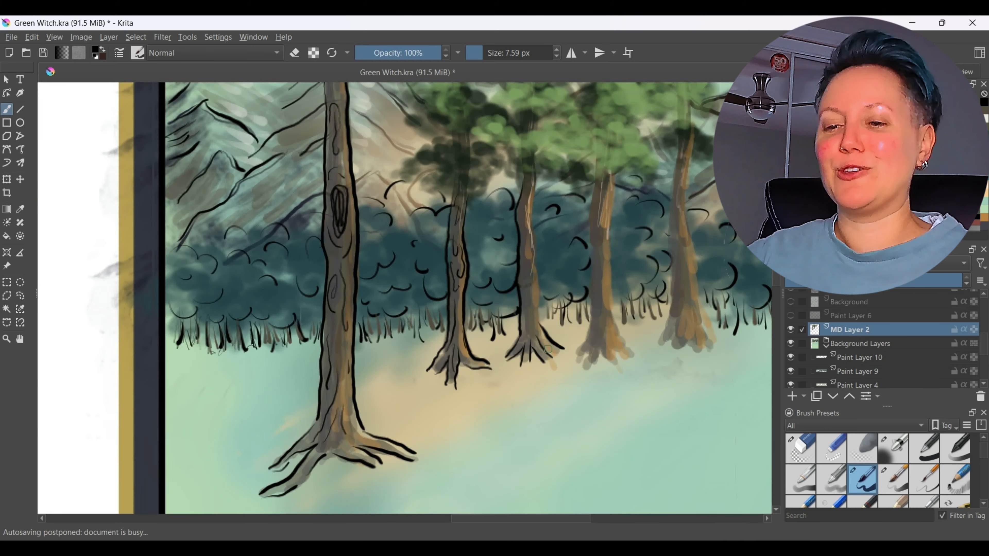
drag(596, 175, 573, 359)
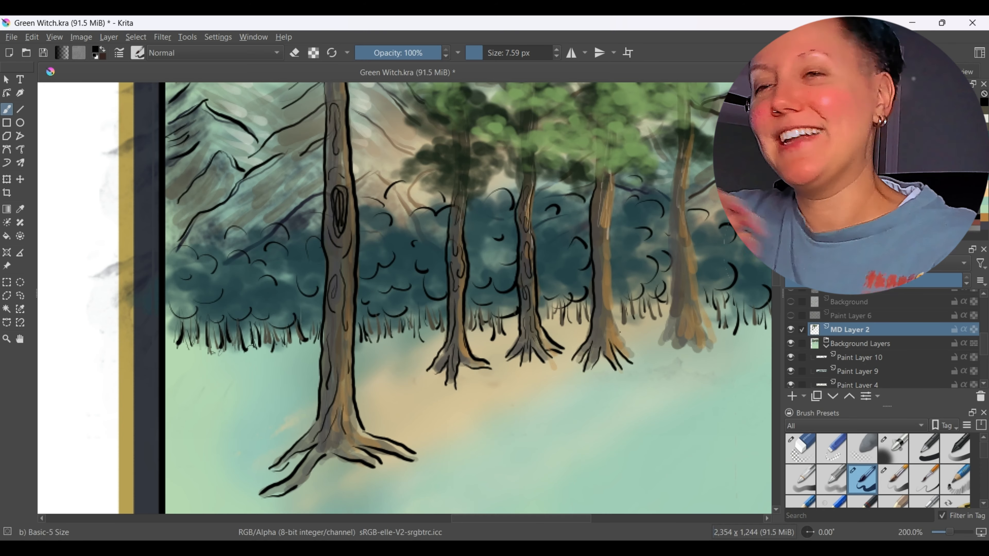
drag(613, 311, 640, 360)
mouse_move(613, 178)
mouse_down()
mouse_move(613, 312)
mouse_move(595, 336)
mouse_up()
Outline the fifth tree's trunk and roots in black and add bark lines inside it.
drag(521, 519, 548, 518)
drag(534, 147, 521, 321)
drag(522, 317, 514, 348)
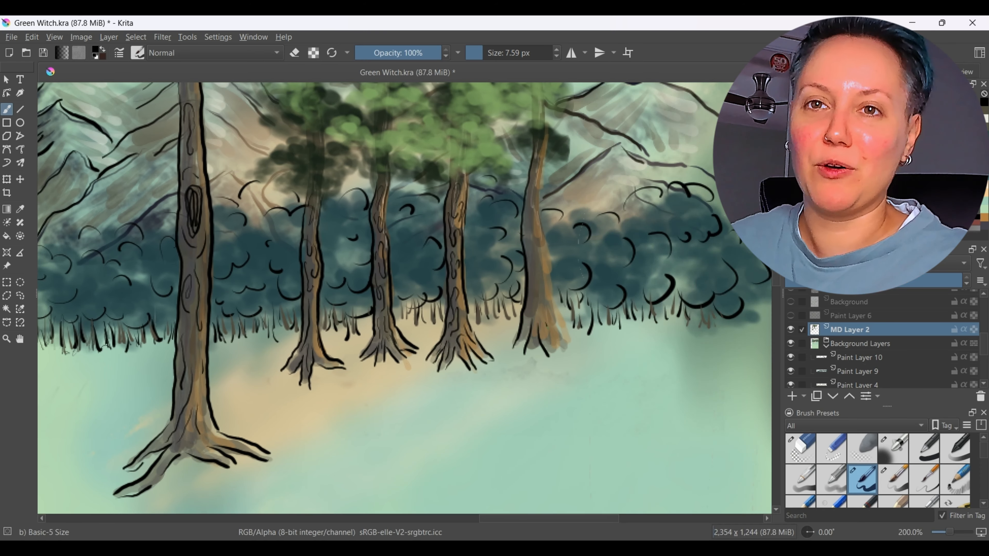
drag(552, 308, 579, 350)
drag(539, 346, 532, 356)
drag(539, 157, 555, 313)
drag(532, 199, 535, 260)
key(minus)
key(minus)
key(minus)
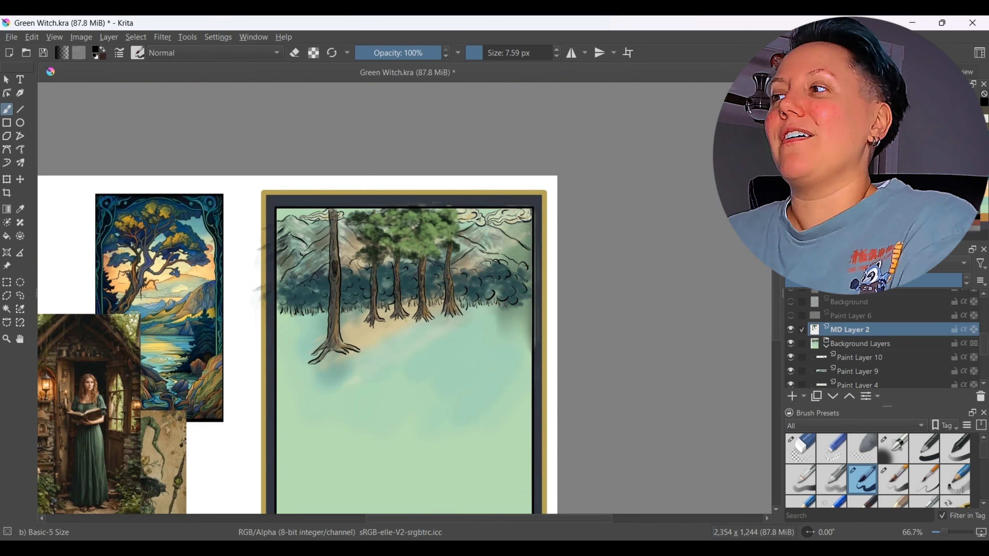
Add a small dark leaf line in the foliage of the second tree on MD Layer 2.
key(plus)
key(plus)
mouse_move(507, 519)
mouse_down()
mouse_move(292, 524)
mouse_move(507, 521)
mouse_up()
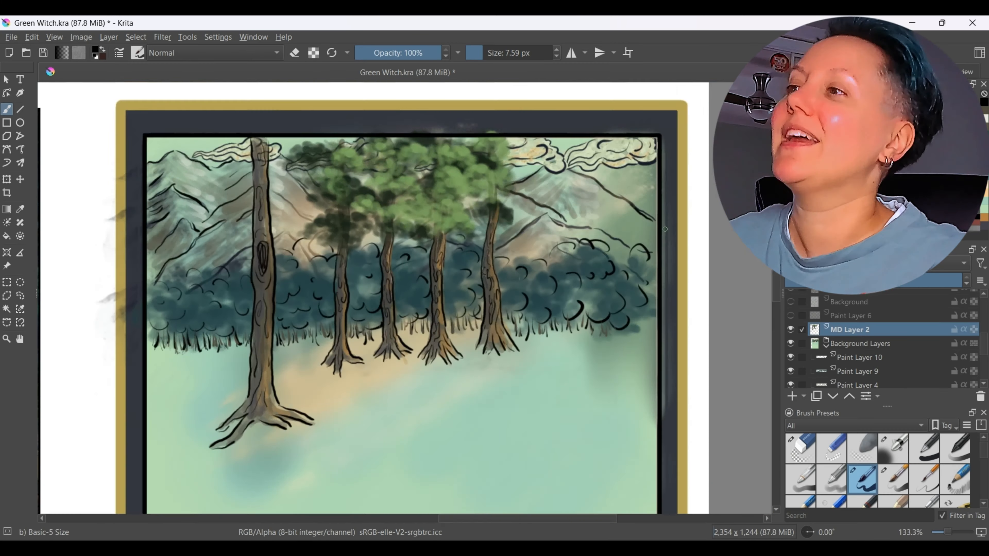
drag(365, 203, 371, 210)
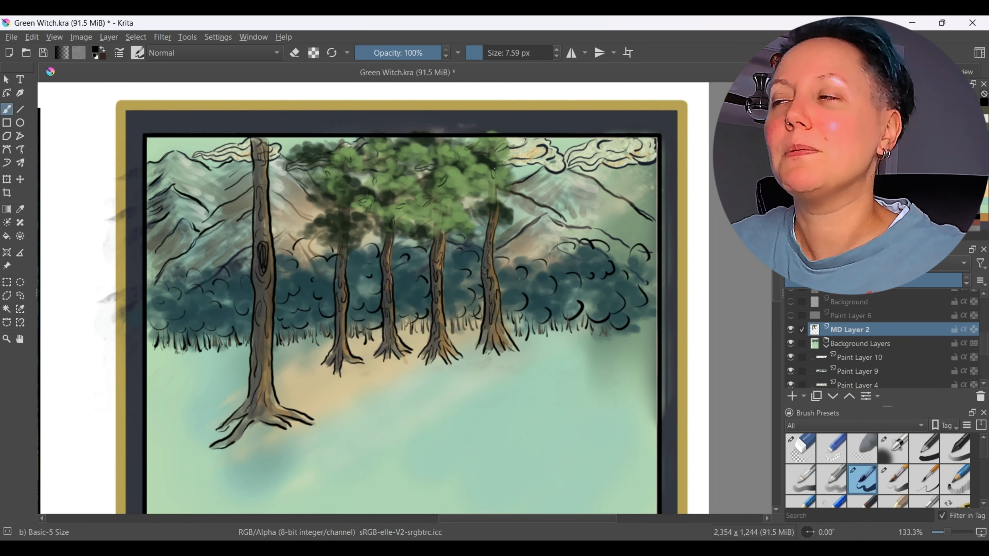
key(minus)
key(minus)
key(minus)
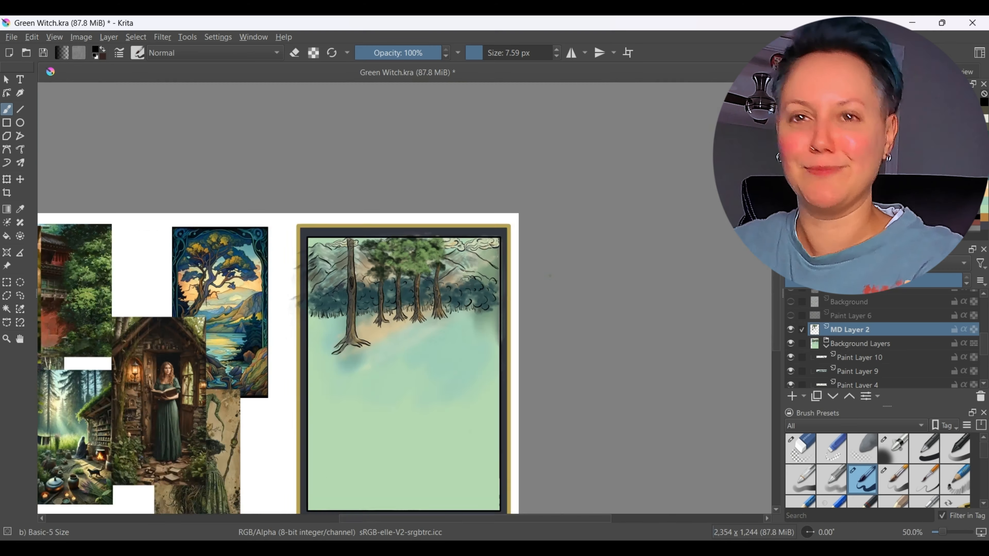
key(plus)
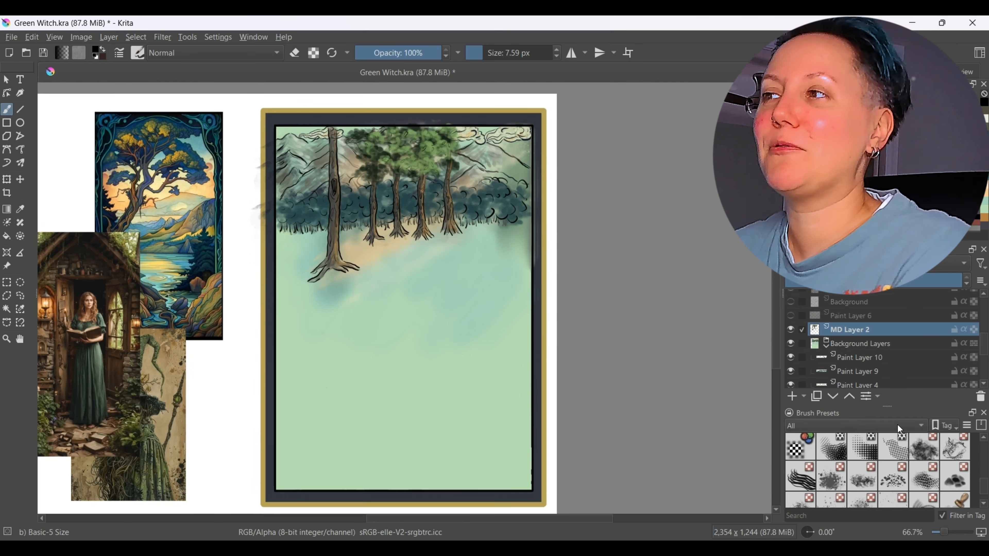
On a new layer above Paint Layer 6, stamp grass beneath the trees with Stamp Grass at 45.56 px, using a colour sampled from the tree reference.
click(895, 373)
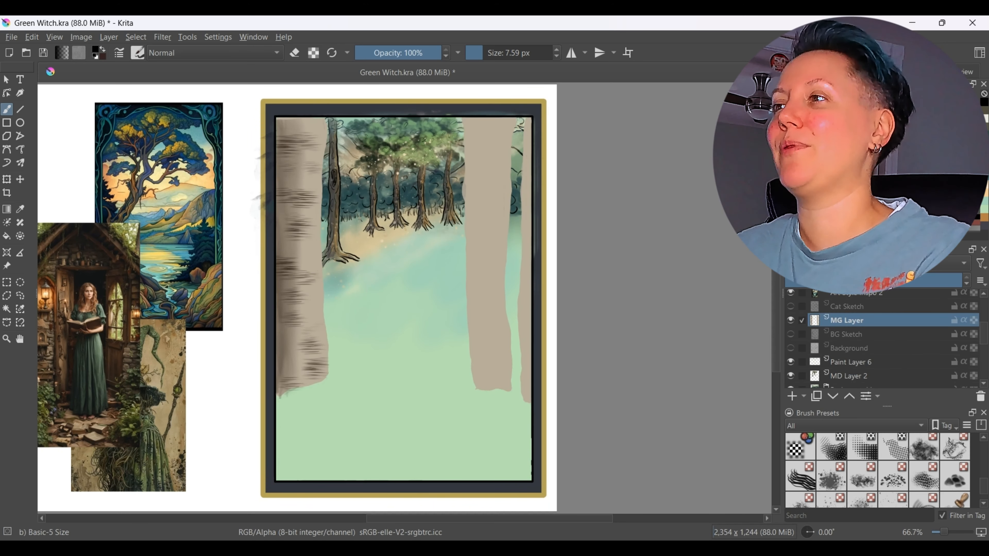
click(869, 362)
click(792, 396)
click(20, 210)
click(160, 117)
scroll(832, 475, down, 2)
click(832, 462)
click(7, 110)
click(497, 52)
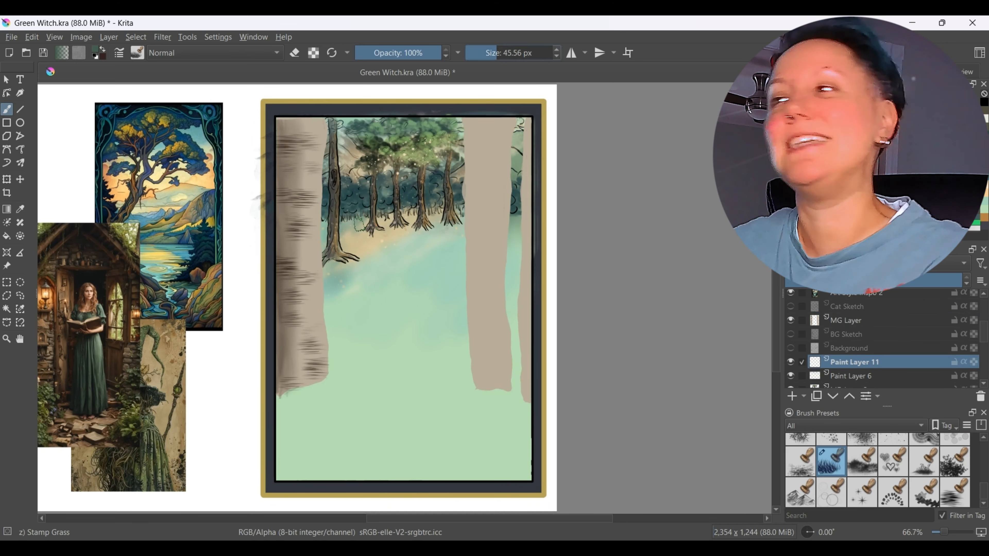
drag(357, 226, 516, 241)
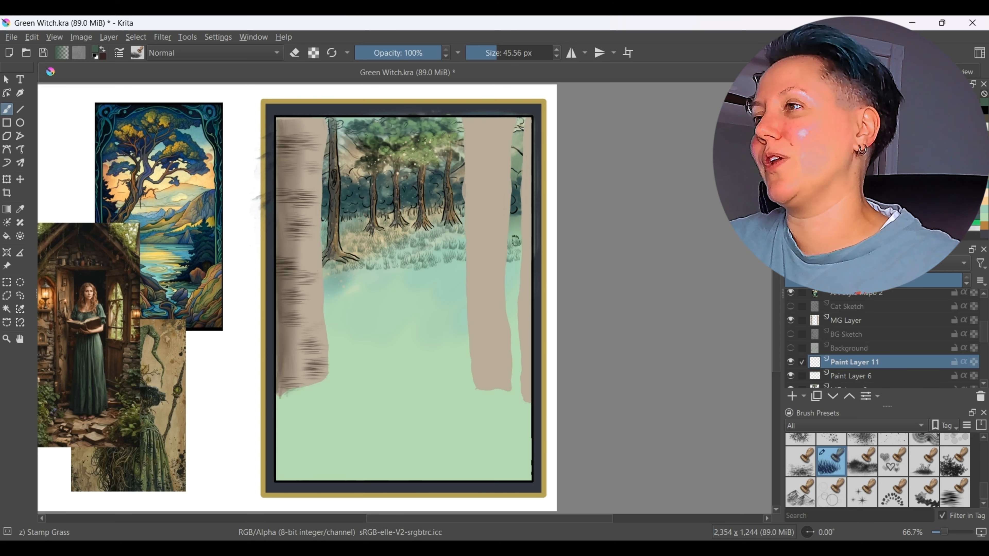
mouse_move(328, 273)
mouse_down()
mouse_move(418, 275)
mouse_move(348, 246)
mouse_up()
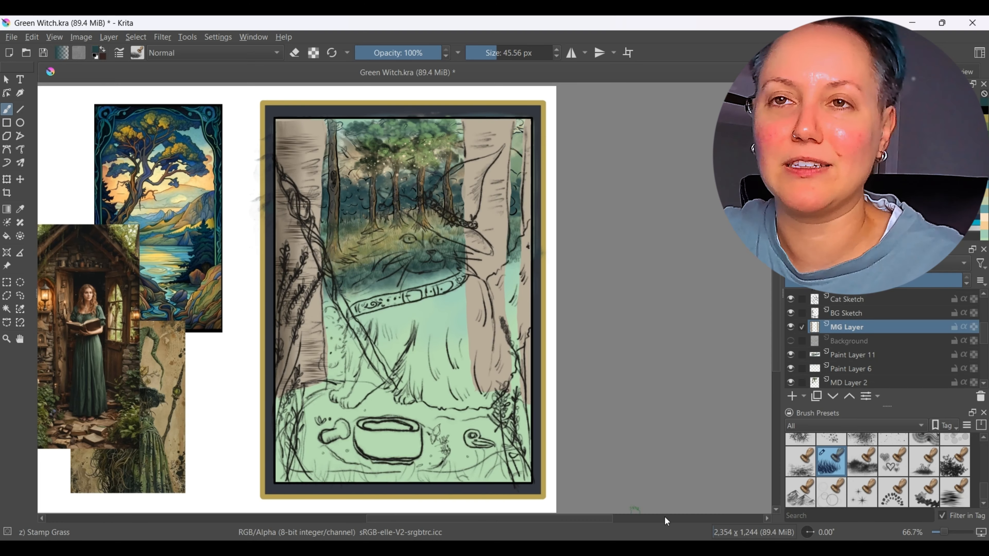
Hide Cat Sketch and BG Sketch, and sample the dark bark colour from the left birch for the Stamp Water brush.
click(791, 299)
click(791, 313)
click(20, 209)
click(307, 219)
click(955, 493)
click(7, 109)
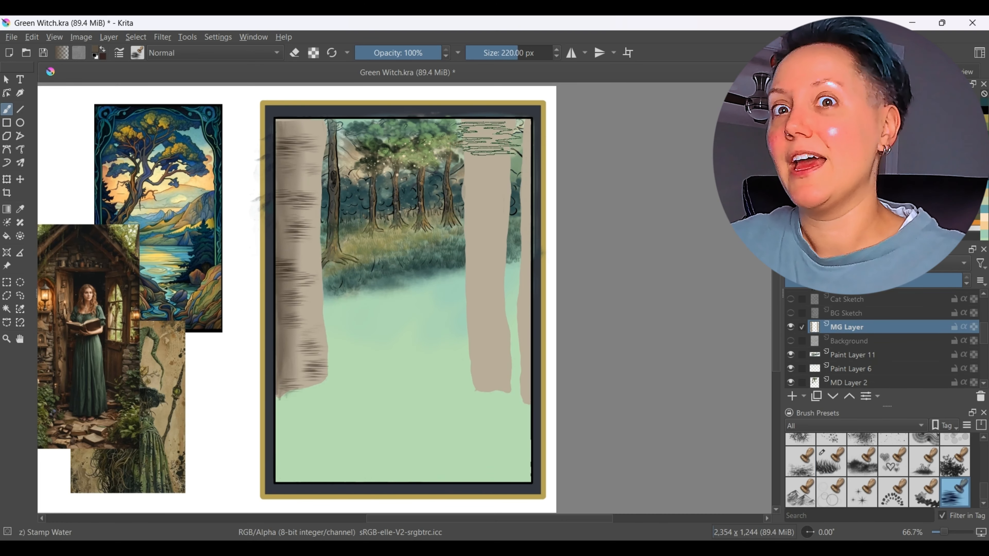
On MG Layer, stamp horizontal bark marks down the two plain trunks on the right with Stamp Water at 175.18 px.
click(514, 53)
drag(488, 134, 490, 187)
click(486, 249)
click(492, 308)
click(496, 365)
drag(530, 238, 520, 312)
drag(528, 141, 524, 332)
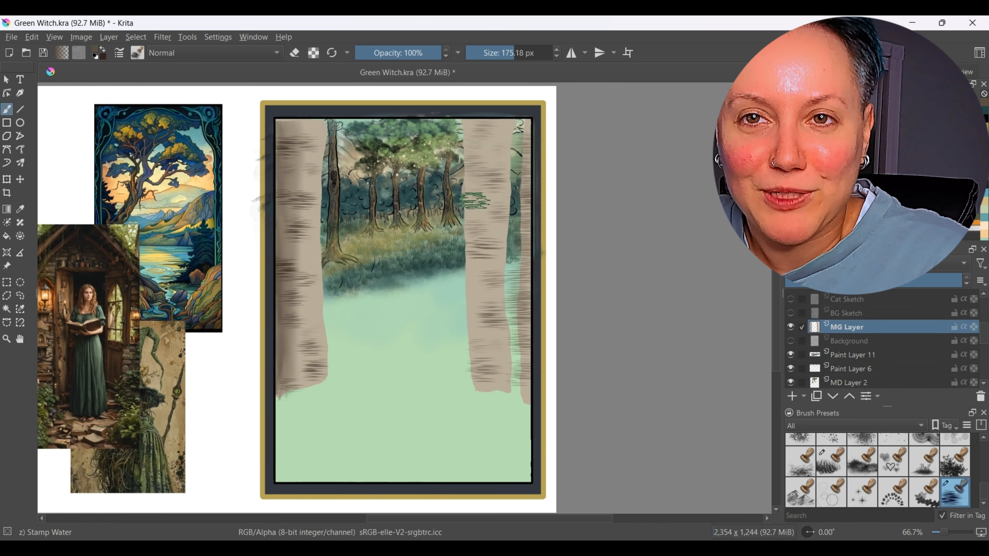
Stamp more horizontal Stamp Water bark marks on the middle and left birch trunks.
drag(475, 201, 495, 155)
drag(310, 249, 319, 353)
Shade the middle birch trunk with Airbrush Soft, starting at 72.35 px, in a colour sampled from the left birch.
drag(983, 491, 984, 448)
click(893, 449)
click(20, 209)
click(288, 249)
click(6, 109)
click(502, 53)
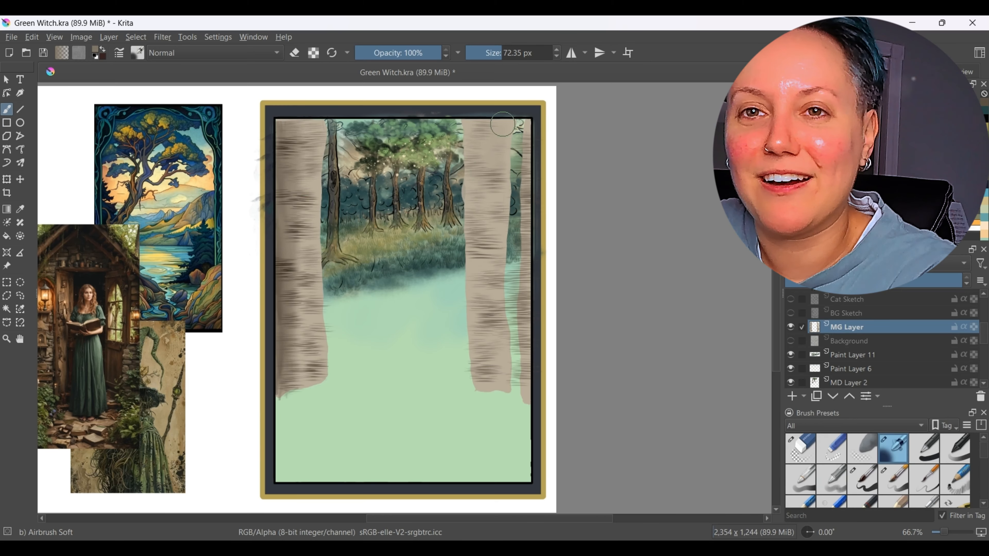
drag(502, 125, 477, 219)
click(505, 52)
drag(483, 176, 492, 383)
drag(461, 273, 501, 382)
Airbrush the narrow right trunk and the middle trunk's right edge with Airbrush Soft at 35.10 px.
click(500, 53)
drag(526, 129, 525, 268)
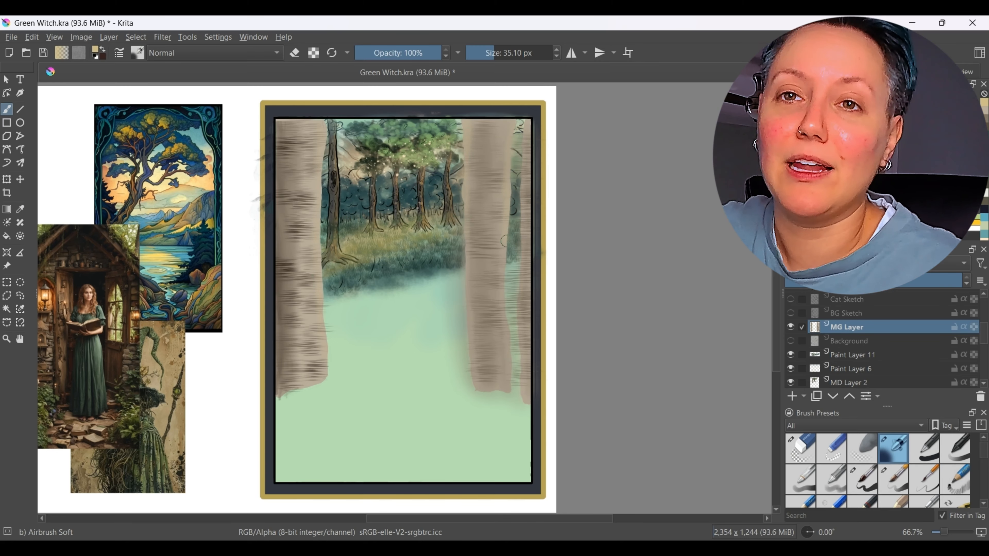
drag(505, 241, 508, 366)
drag(519, 222, 522, 378)
Erase the overspray and stray bark marks around the middle and right trunks with Eraser Circle at 47.88 px.
click(800, 449)
drag(460, 152, 459, 226)
key(ctrl+plus)
click(498, 52)
drag(483, 265, 502, 443)
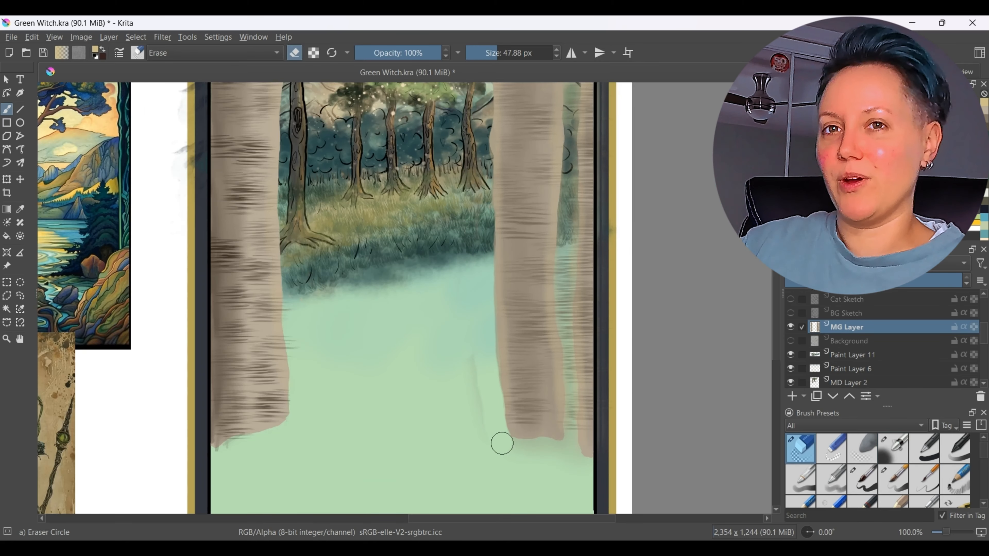
mouse_move(560, 243)
mouse_down()
mouse_move(563, 330)
mouse_move(526, 444)
mouse_move(570, 318)
mouse_up()
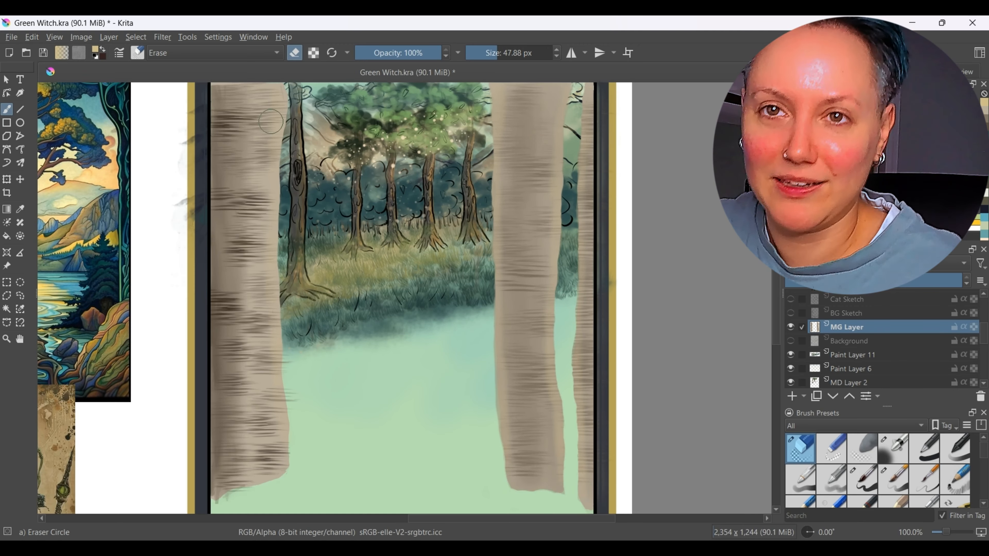
Outline the left birch trunk in black on MG Layer with the Polyline tool and Basic-5 Size at 7.59 px.
scroll(298, 438, up, 1)
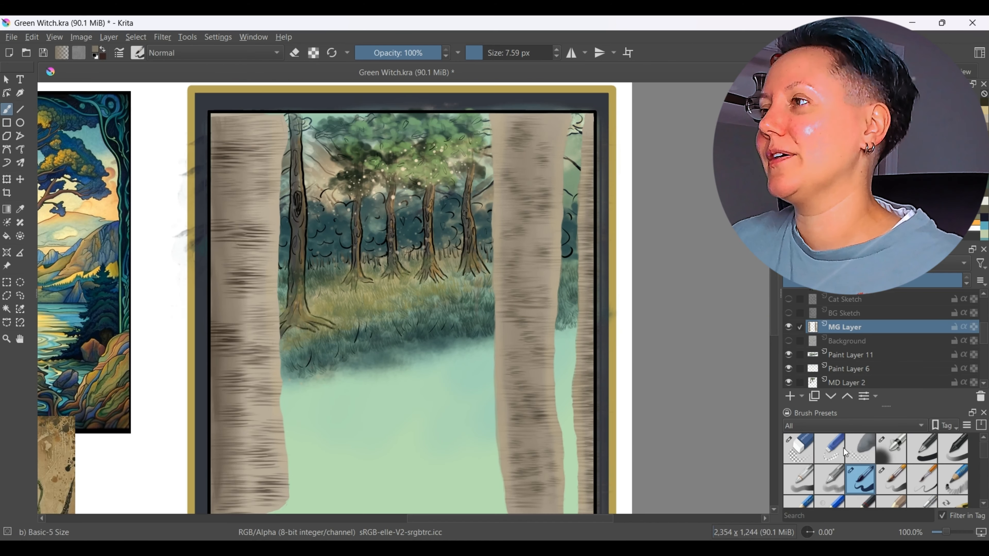
click(891, 448)
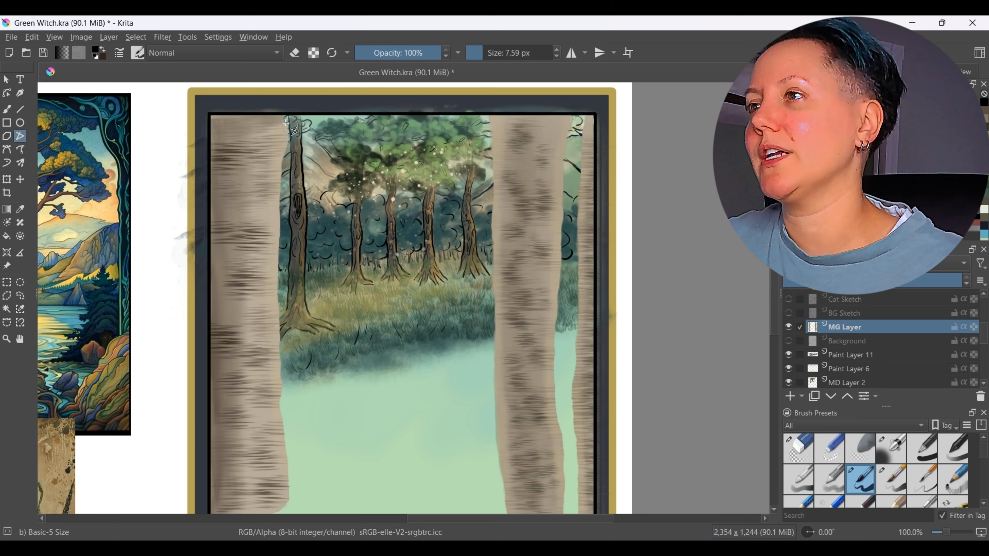
click(288, 130)
click(281, 163)
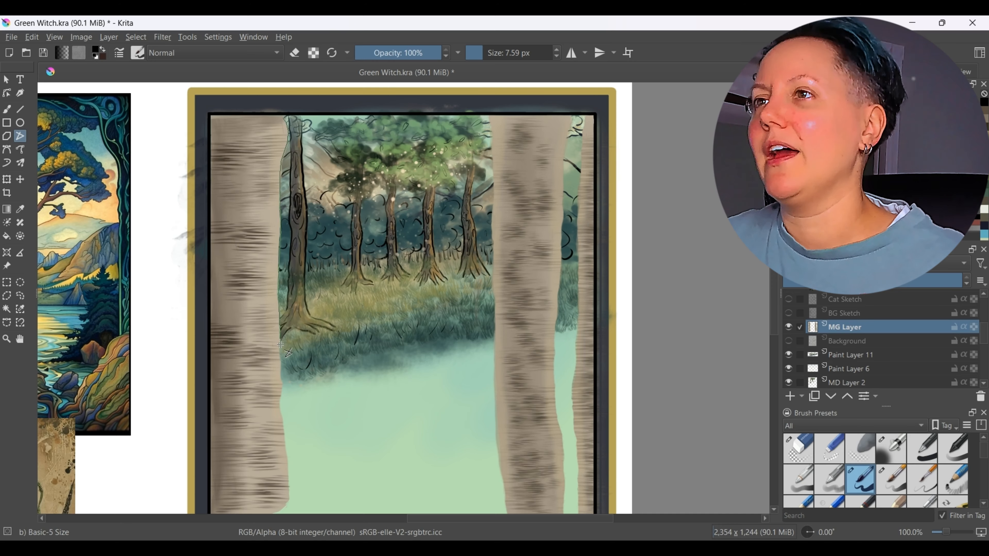
click(282, 385)
click(287, 456)
mouse_move(773, 318)
mouse_down()
mouse_move(771, 343)
mouse_move(780, 297)
mouse_up()
click(282, 422)
double_click(213, 441)
Outline the middle birch trunk in black with the Polyline tool at a brush size of 5.70 px.
key(minus)
key(minus)
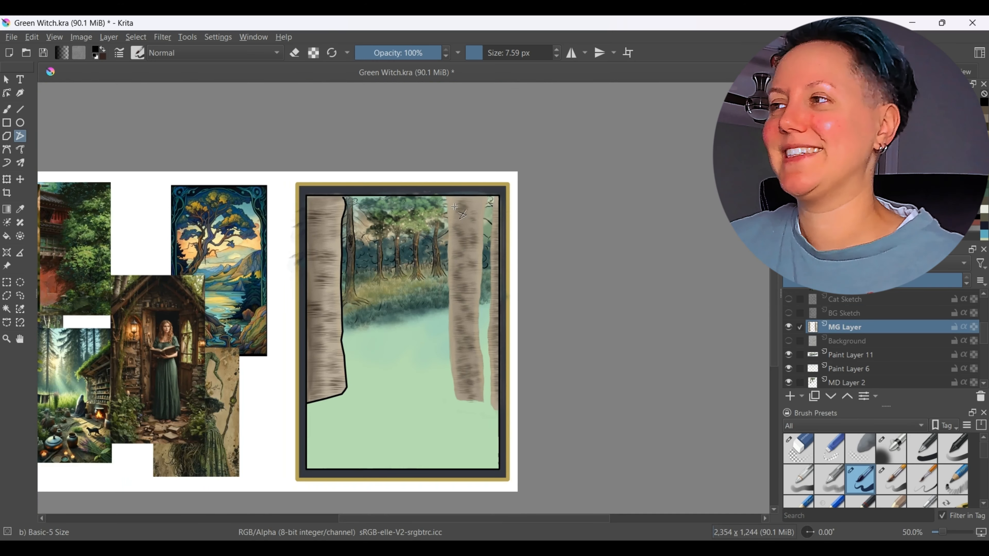
key(bracketleft)
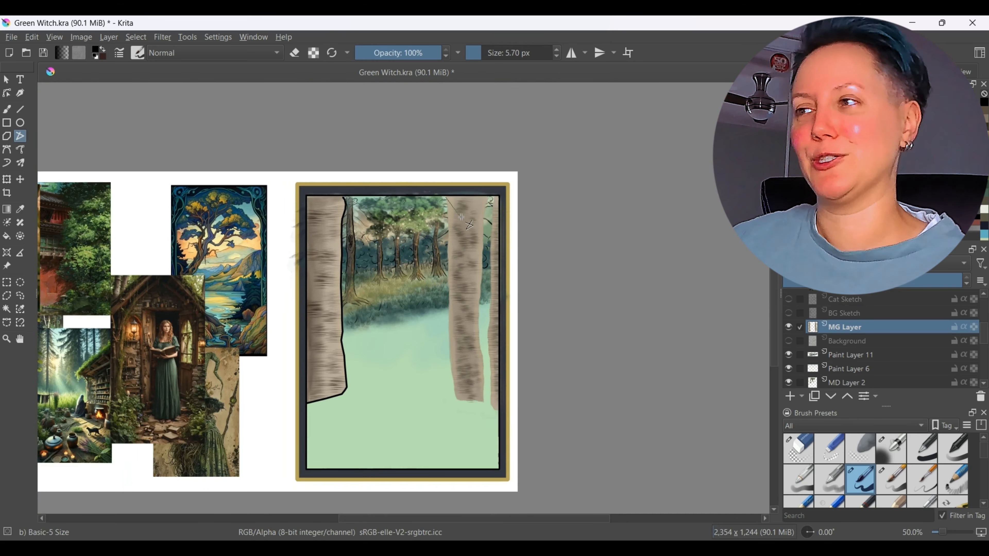
key(plus)
click(461, 163)
click(464, 177)
click(464, 193)
click(465, 207)
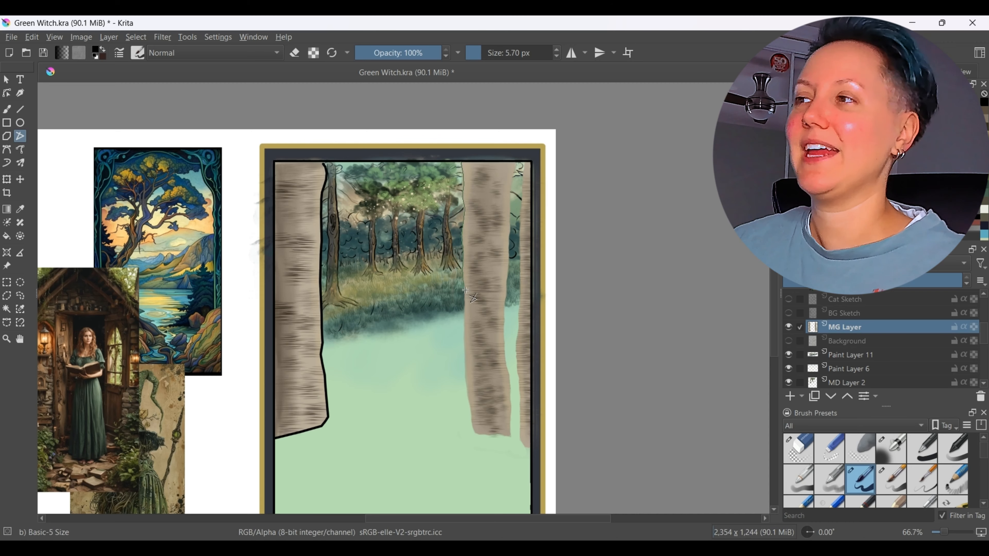
double_click(514, 137)
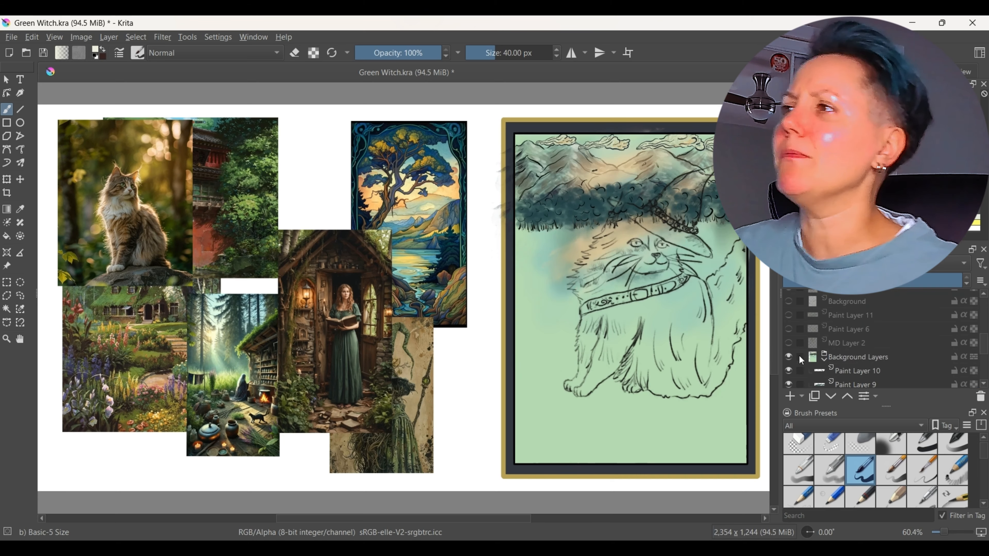
Trace the Cat Sketch with Basic-5 Size at 7.59 px, inking the left ear edge and the cheek and chest fur.
drag(983, 341, 983, 367)
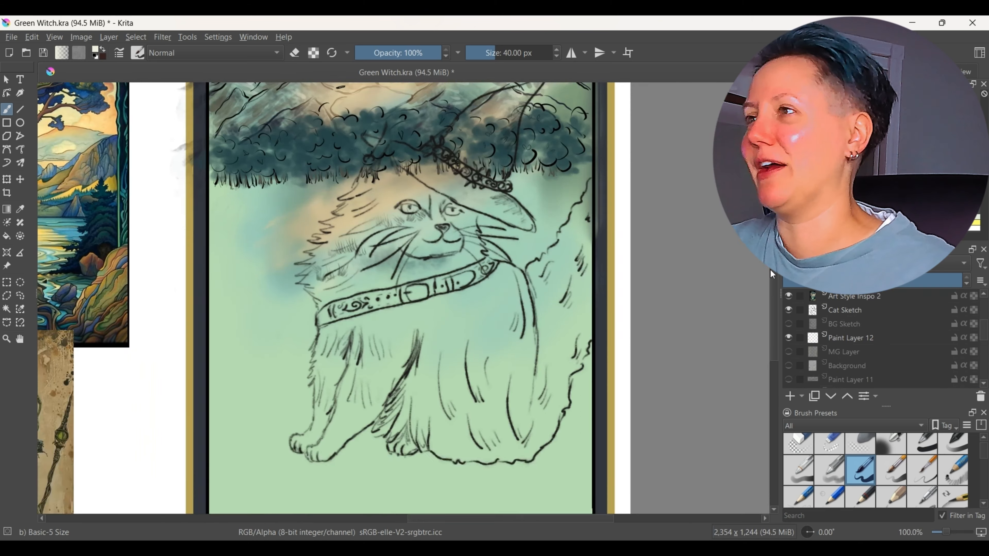
drag(774, 274, 773, 257)
click(483, 52)
key(ctrl+plus)
drag(380, 144, 316, 245)
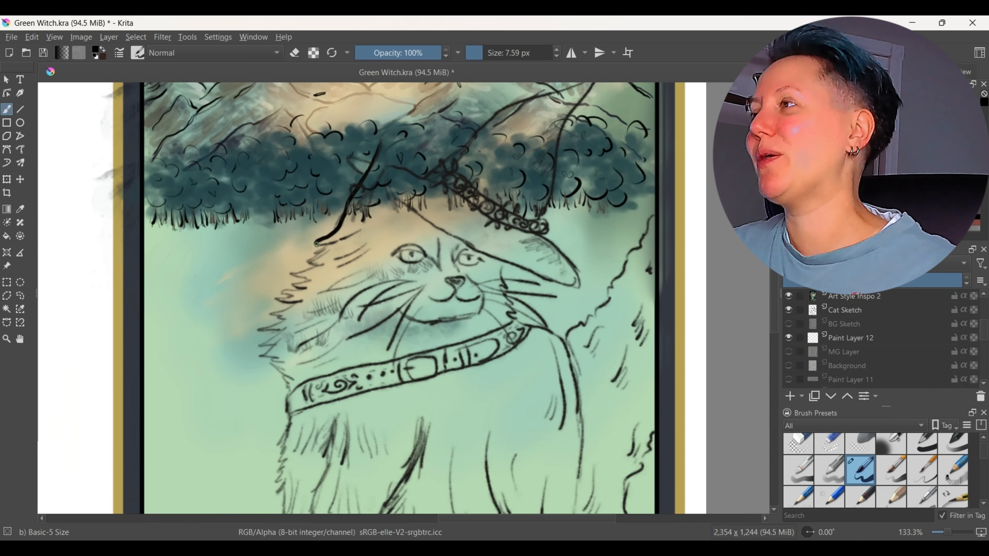
drag(276, 359, 291, 394)
drag(773, 304, 774, 336)
drag(289, 287, 279, 365)
drag(283, 358, 271, 455)
key(ctrl+z)
Ink the outlines of the cat's front legs and paws and the first belly fur strokes.
mouse_move(332, 309)
mouse_down()
mouse_move(306, 416)
mouse_move(313, 367)
mouse_up()
drag(313, 367, 277, 464)
mouse_move(277, 464)
mouse_down()
mouse_move(305, 466)
mouse_move(345, 423)
mouse_up()
drag(343, 430, 413, 343)
mouse_move(421, 307)
mouse_down()
mouse_move(404, 339)
mouse_move(421, 345)
mouse_move(368, 410)
mouse_up()
key(ctrl+z)
drag(368, 409, 379, 432)
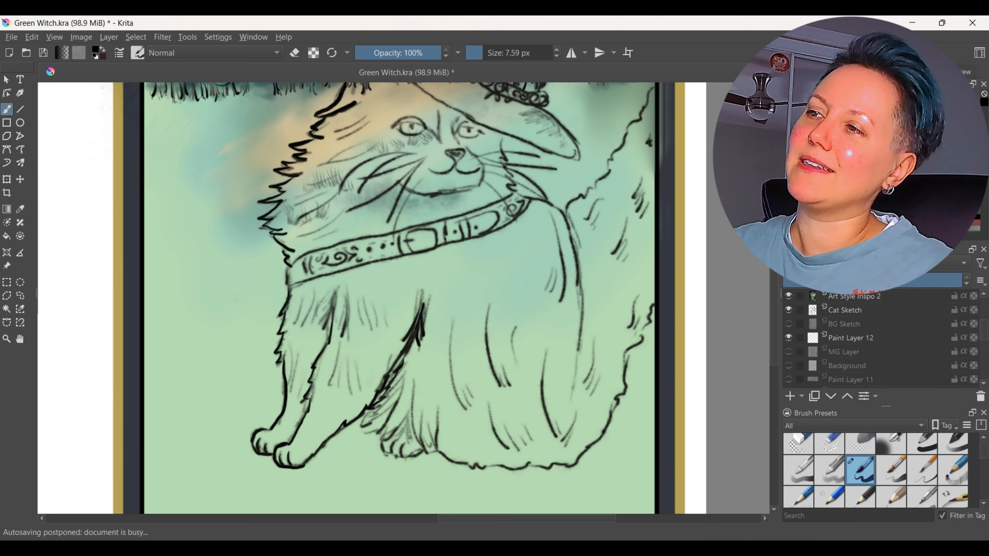
Ink the cat's hind paw, the lower edge of the body and the outer edge of the tail.
drag(413, 388, 385, 433)
mouse_move(411, 413)
mouse_down()
mouse_move(422, 448)
mouse_move(439, 454)
mouse_up()
mouse_move(381, 442)
mouse_down()
mouse_move(423, 456)
mouse_move(397, 460)
mouse_up()
drag(439, 455, 490, 467)
drag(526, 518, 543, 519)
mouse_move(417, 468)
mouse_down()
mouse_move(502, 465)
mouse_move(553, 374)
mouse_up()
drag(553, 374, 581, 305)
Ink the cat's back line, shoulder and right cheek fur, and add short fur strokes inside the tail.
drag(773, 327, 773, 312)
mouse_move(582, 148)
mouse_down()
mouse_move(538, 223)
mouse_move(506, 405)
mouse_up()
drag(459, 257, 497, 275)
drag(428, 195, 444, 253)
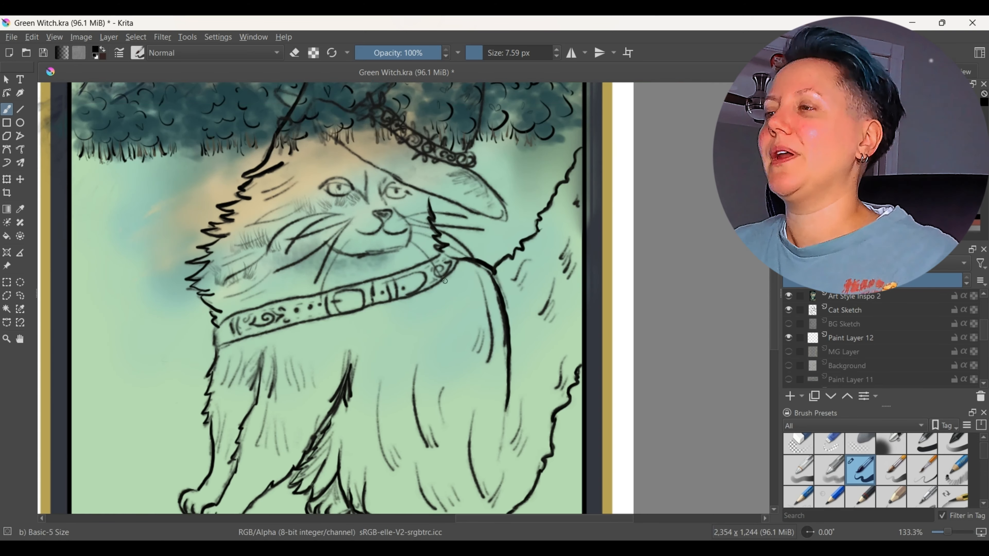
drag(515, 281, 528, 263)
drag(571, 240, 535, 320)
drag(569, 363, 557, 393)
drag(521, 405, 513, 444)
Ink the fur strokes across the cat's back, flank and chest below the collar.
drag(773, 327, 773, 344)
drag(487, 241, 496, 299)
drag(415, 308, 427, 385)
drag(443, 321, 444, 351)
mouse_move(382, 317)
mouse_down()
mouse_move(404, 406)
mouse_move(445, 453)
mouse_up()
drag(301, 301, 307, 327)
drag(232, 340, 229, 370)
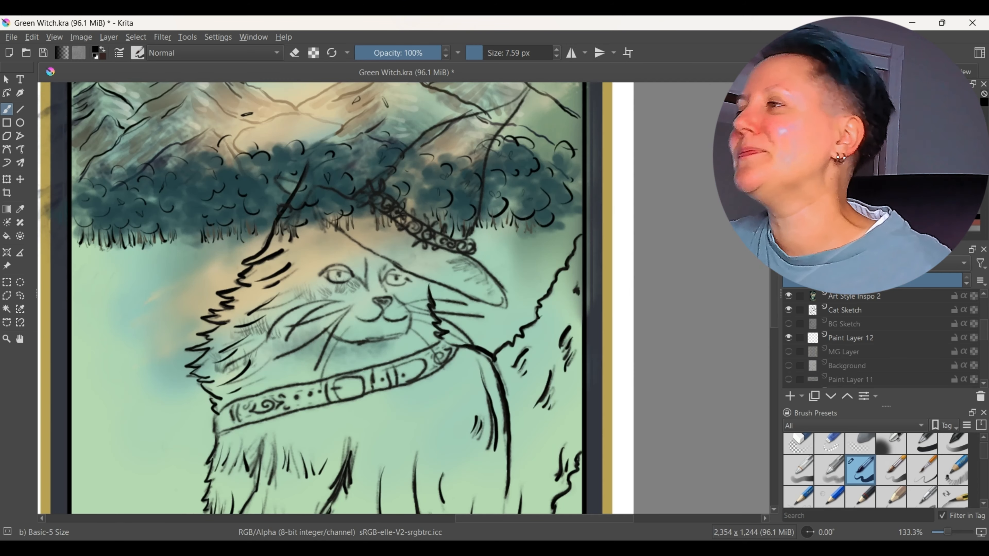
Ink the witch hat's curved brim and the upper edge running along the hat band.
drag(352, 236, 507, 301)
drag(507, 298, 469, 255)
drag(321, 186, 353, 194)
mouse_move(353, 194)
mouse_down()
mouse_move(529, 90)
mouse_move(469, 240)
mouse_up()
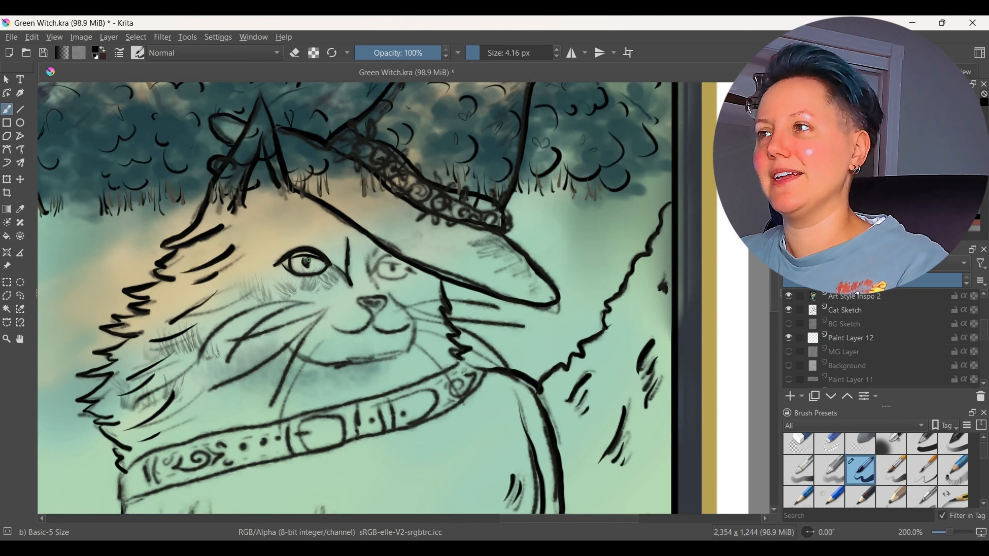
Ink the cat's nose, mouth and chin with Basic-5 Size at 4.16 px.
mouse_move(392, 290)
mouse_down()
mouse_move(411, 352)
mouse_move(291, 346)
mouse_up()
mouse_move(359, 300)
mouse_down()
mouse_move(386, 299)
mouse_move(373, 312)
mouse_up()
drag(373, 315, 333, 327)
mouse_move(374, 318)
mouse_down()
mouse_move(394, 332)
mouse_move(408, 323)
mouse_up()
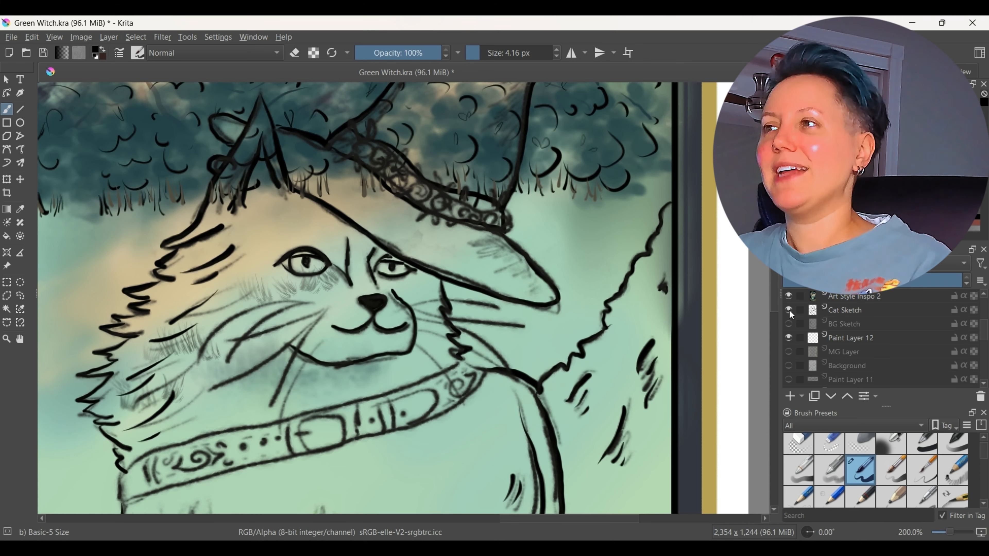
Ink the upper and lower edges of the cat's collar and its buckle details.
drag(774, 294, 773, 313)
drag(126, 379, 462, 266)
drag(464, 267, 487, 276)
mouse_move(118, 382)
mouse_down()
mouse_move(123, 407)
mouse_move(331, 354)
mouse_up()
drag(332, 353, 487, 279)
drag(287, 329, 292, 356)
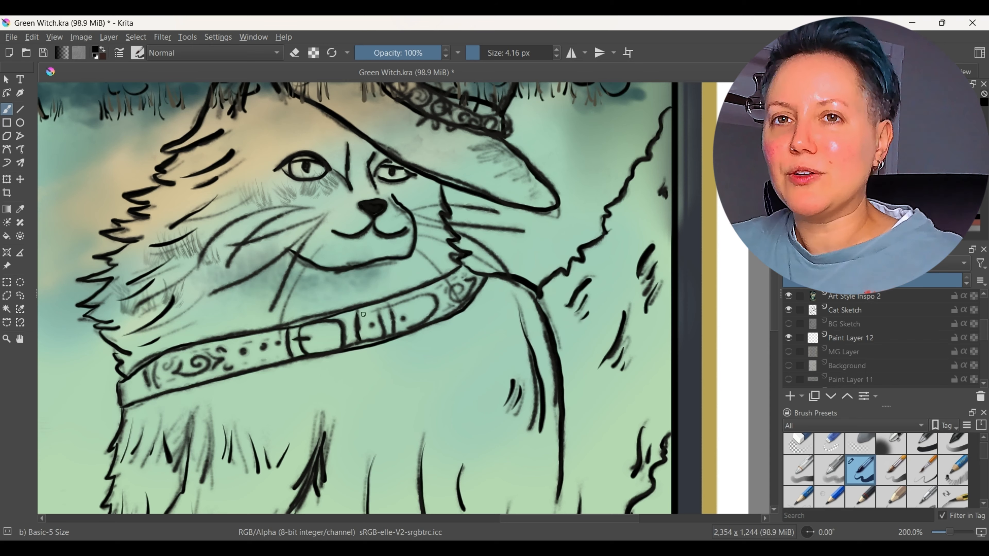
drag(363, 314, 359, 345)
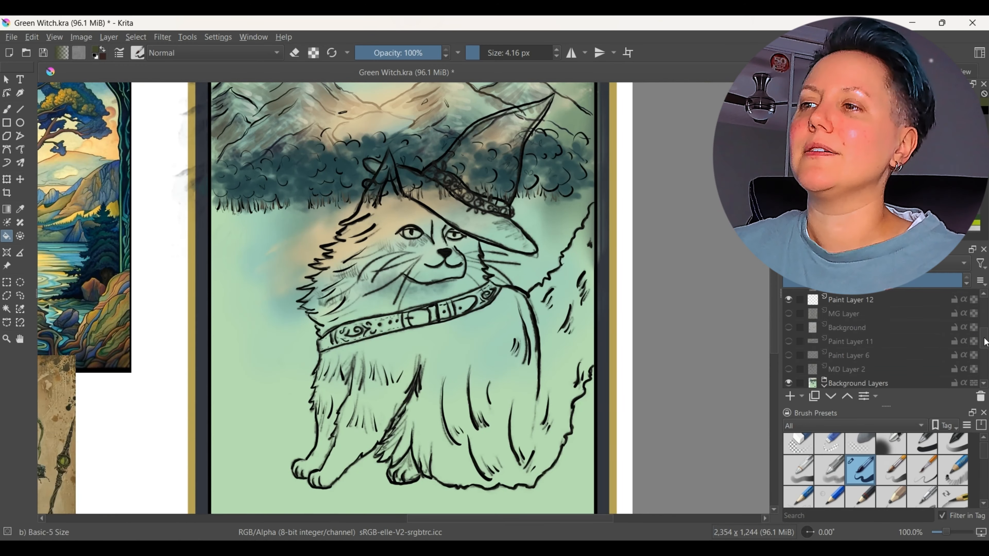
Toggle the visibility of the background layers to find the cat's ink lines, and select Paint Layer 9.
drag(985, 343, 985, 369)
click(789, 354)
click(788, 355)
scroll(789, 351, up, 1)
click(789, 342)
click(789, 341)
click(833, 330)
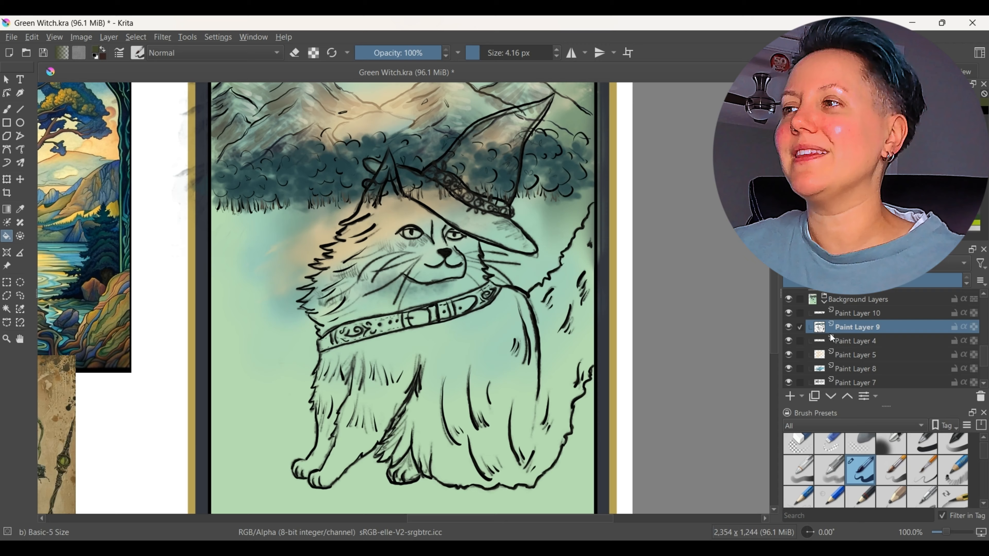
Copy the cat's ink lines from Paint Layer 9 to a separate layer using a freehand selection around the cat.
click(21, 296)
mouse_move(424, 153)
mouse_down()
mouse_move(319, 241)
mouse_move(572, 437)
mouse_move(557, 102)
mouse_up()
drag(557, 101, 427, 152)
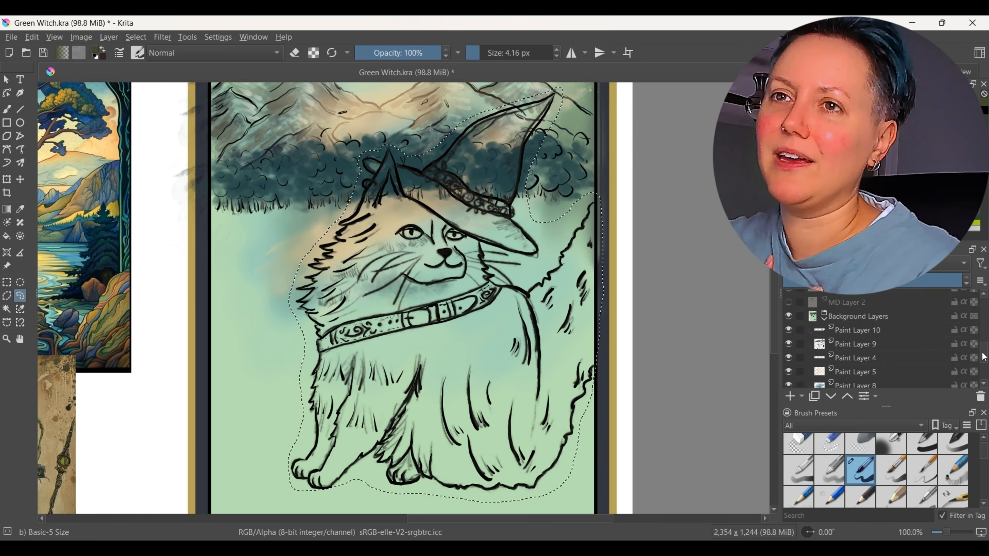
key(ctrl+shift+a)
Erase the cat's ink lines from the background layer with Eraser Circle at 112.09 px.
click(798, 447)
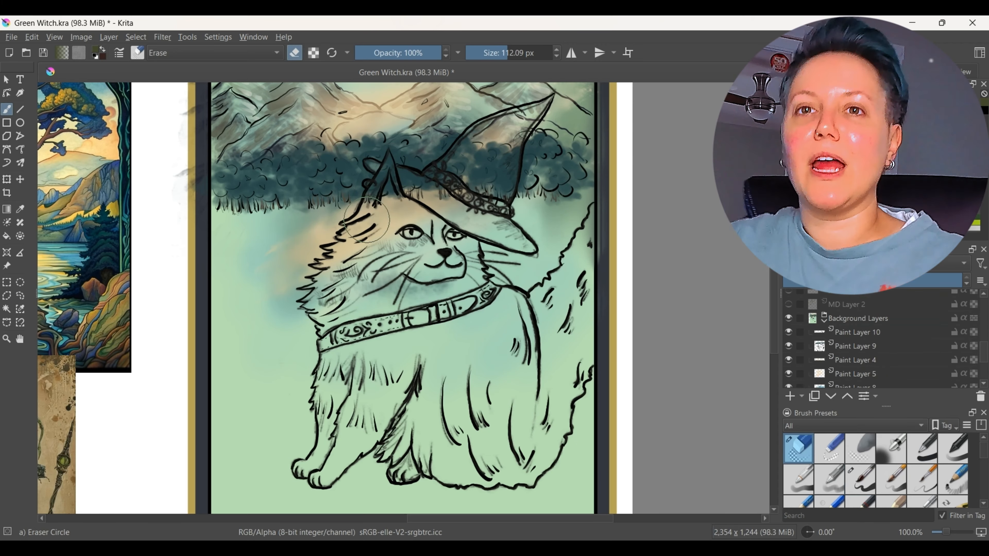
mouse_move(367, 220)
mouse_down()
mouse_move(397, 191)
mouse_move(337, 327)
mouse_move(491, 461)
mouse_up()
scroll(940, 333, up, 3)
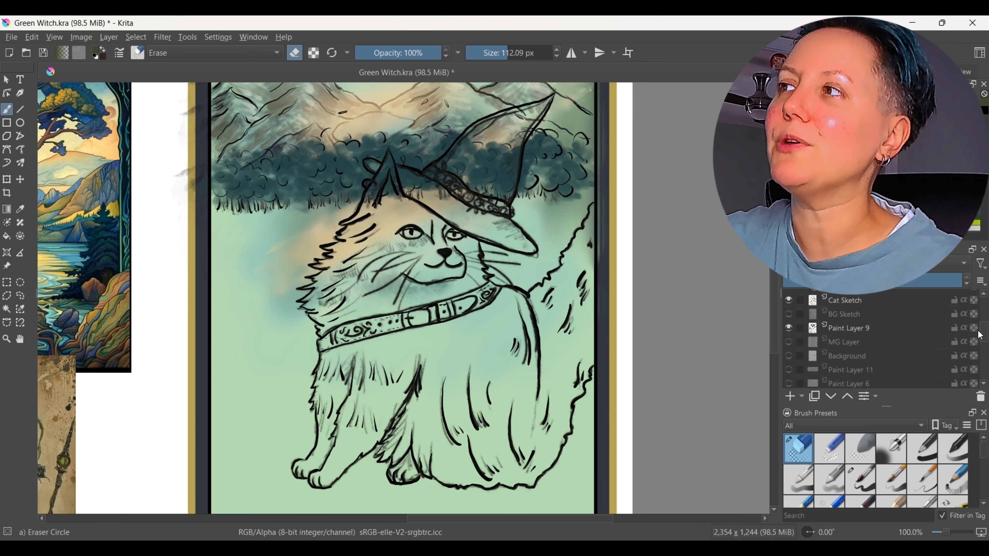
drag(385, 428, 505, 370)
mouse_move(369, 184)
mouse_down()
mouse_move(537, 117)
mouse_move(506, 214)
mouse_up()
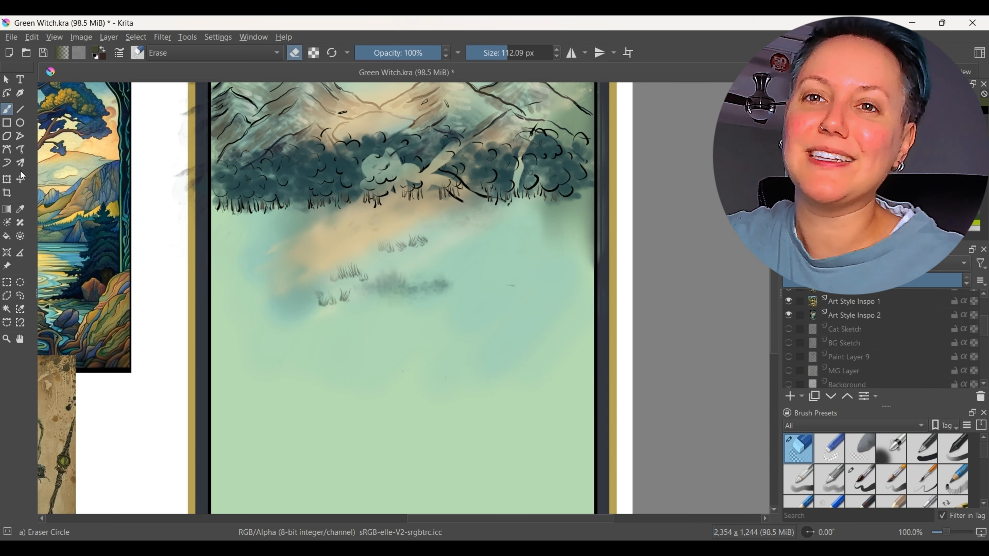
Repaint the erased gaps in the bushes with a texture brush in the dark teal sampled from the foliage.
click(20, 209)
click(542, 163)
scroll(860, 472, down, 10)
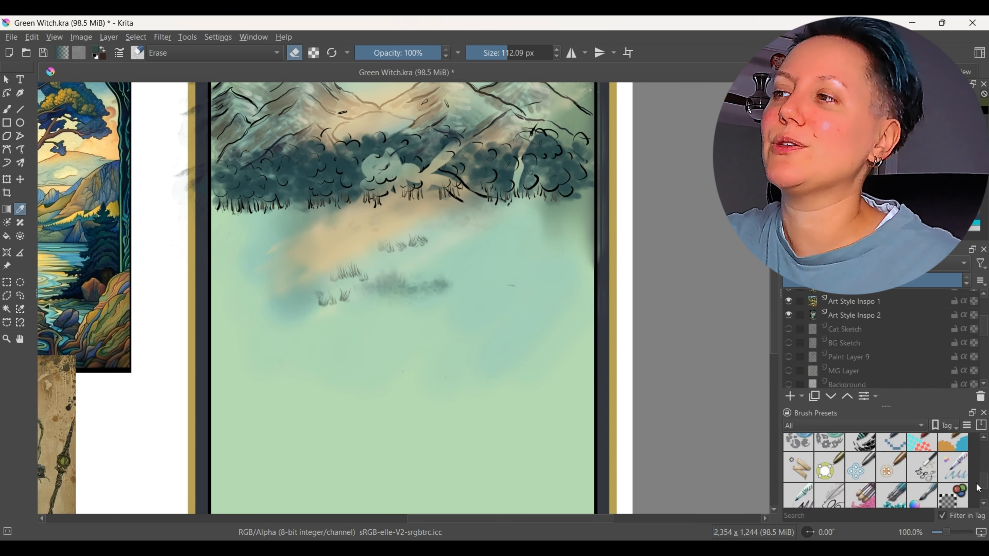
click(953, 450)
drag(389, 160, 451, 176)
Clean up the leftover hat lines in the bushes with Eraser Circle at 8.30 px, and reselect Texture Snow Pile at 130 px.
scroll(861, 471, up, 10)
click(798, 449)
click(483, 53)
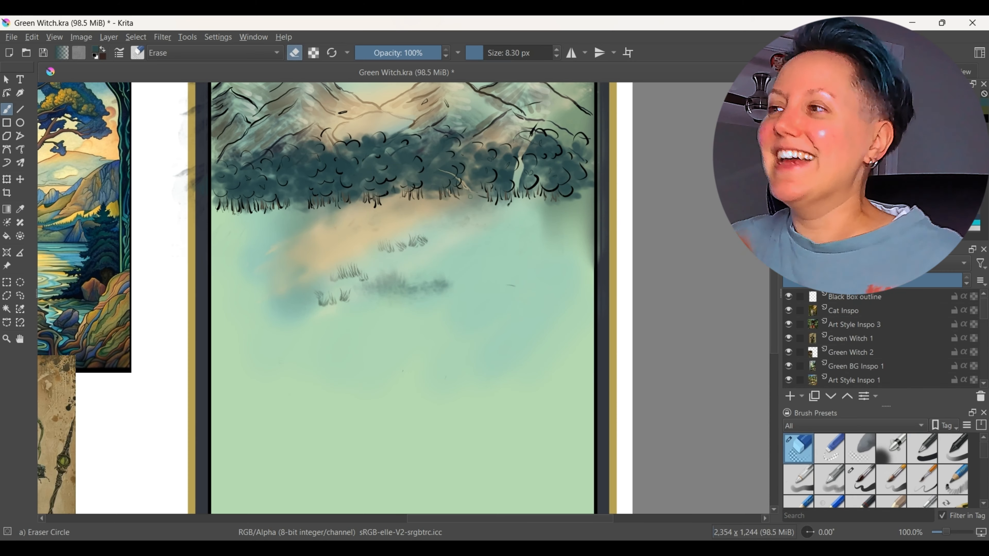
scroll(876, 472, down, 10)
click(953, 484)
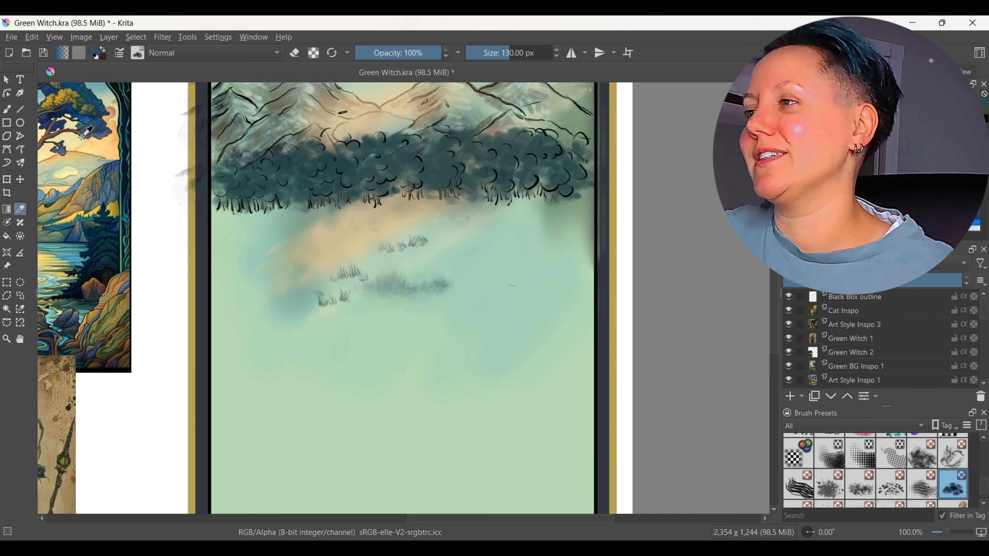
Show the separate cat line art layer and rename it FG - Cat.
scroll(855, 358, down, 3)
click(849, 328)
click(789, 329)
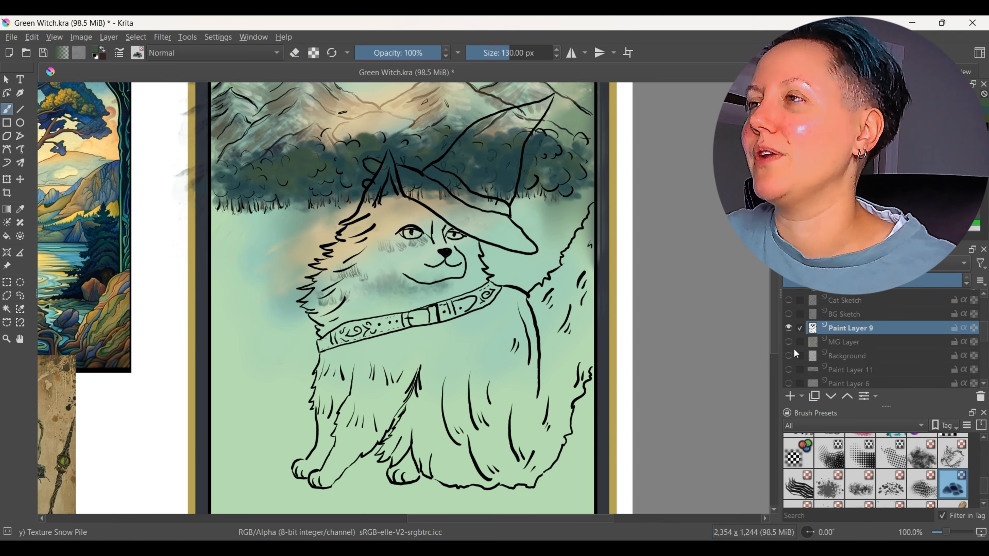
double_click(849, 328)
text(FG - Cat)
key(Return)
Move the Cat Inspo reference photo beside the card, over the landscape reference.
click(843, 311)
click(20, 179)
drag(156, 207, 424, 215)
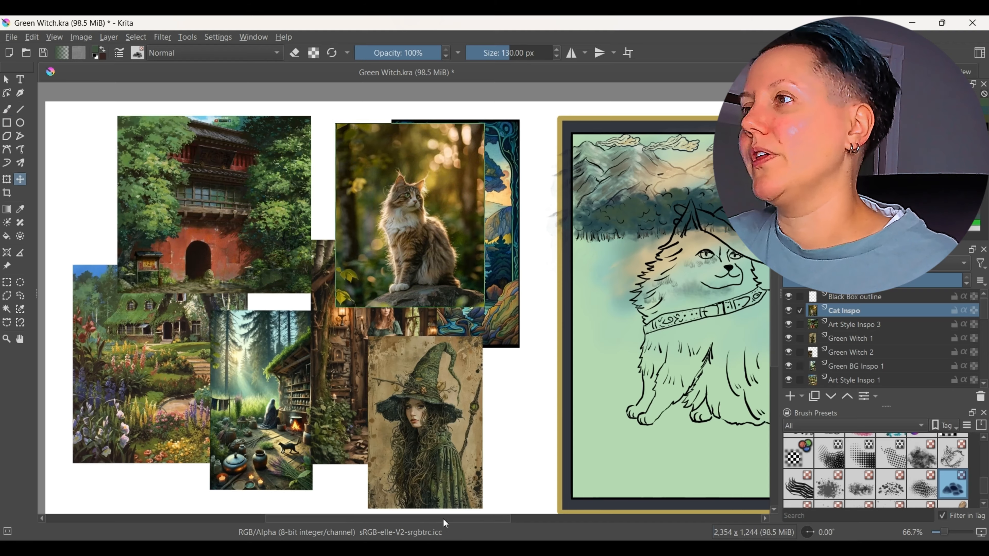
drag(444, 520, 521, 520)
Select the FG - Cat layer and sample a fur colour from the cat reference photo.
click(20, 209)
scroll(938, 360, down, 3)
click(857, 362)
click(164, 209)
Try to fill the cat's body with the sampled fur colour on FG - Cat, and undo the fill.
click(7, 236)
key(ctrl+plus)
scroll(876, 471, up, 10)
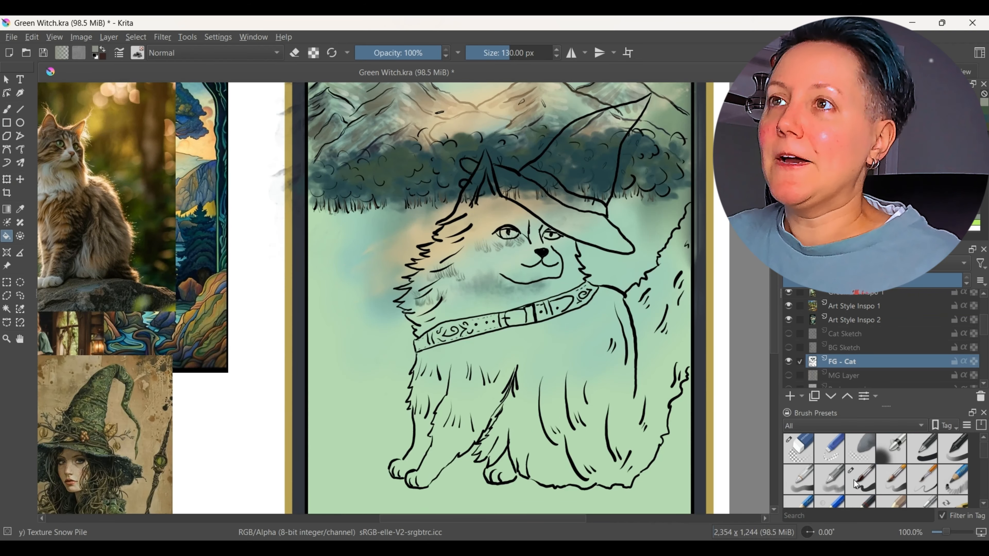
click(860, 480)
click(8, 110)
click(7, 236)
click(545, 351)
key(ctrl+z)
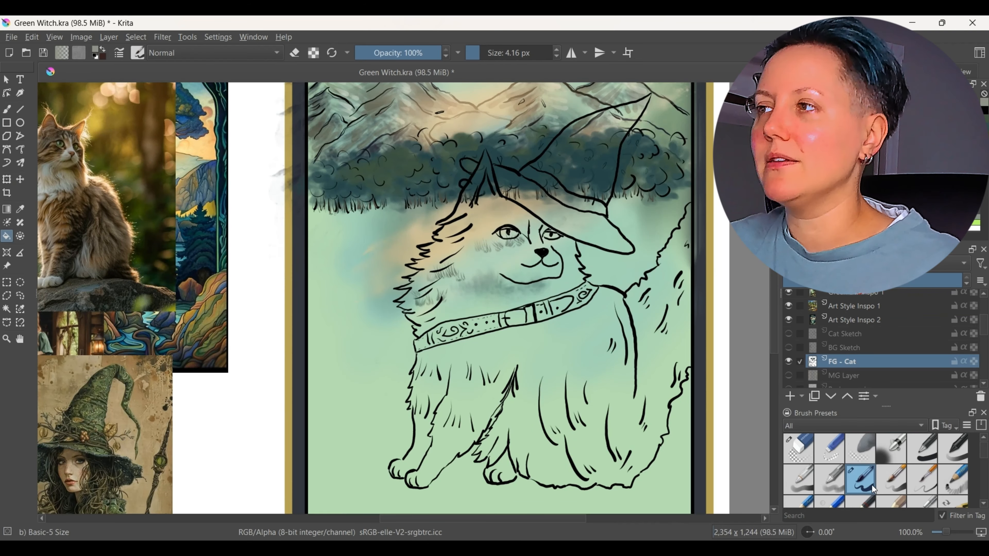
Close the tail outline at the card's right edge with Basic-5 Size in black, and trim the ink between the legs.
click(7, 110)
click(984, 110)
drag(691, 203, 692, 223)
click(795, 452)
mouse_move(506, 403)
mouse_down()
mouse_move(483, 437)
mouse_move(500, 413)
mouse_up()
click(860, 481)
click(804, 454)
drag(519, 366, 499, 398)
click(860, 480)
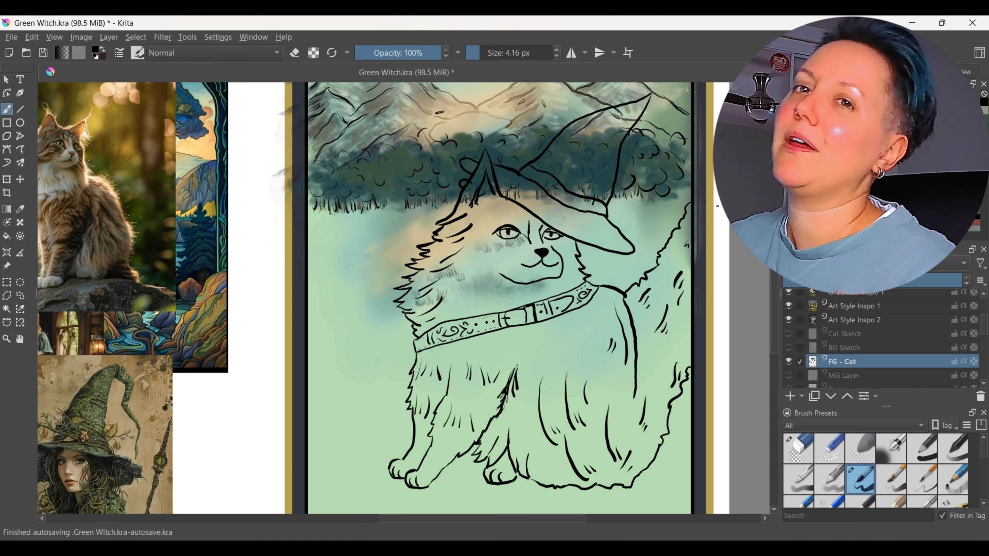
Fill the cat's body on FG - Cat with the grey-brown fur colour.
key(f)
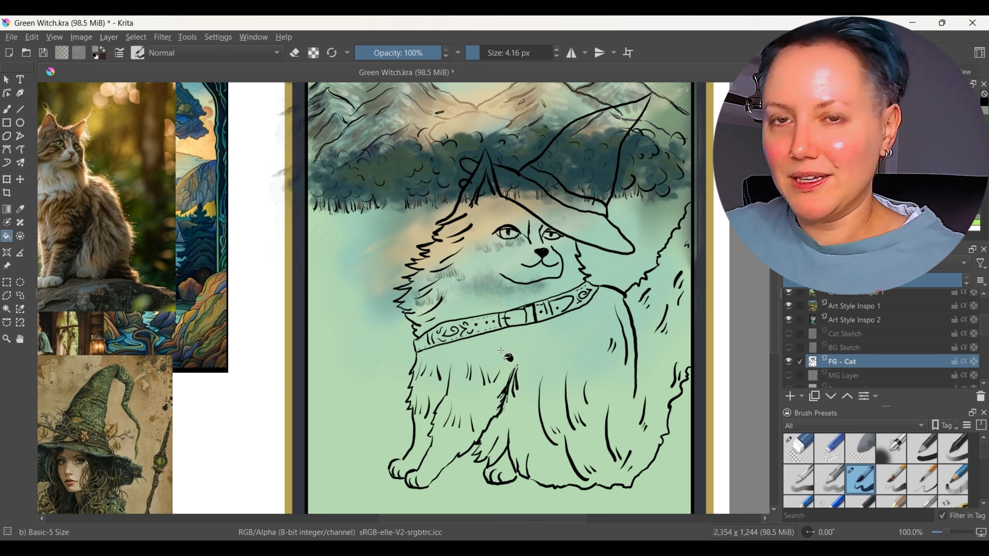
click(545, 361)
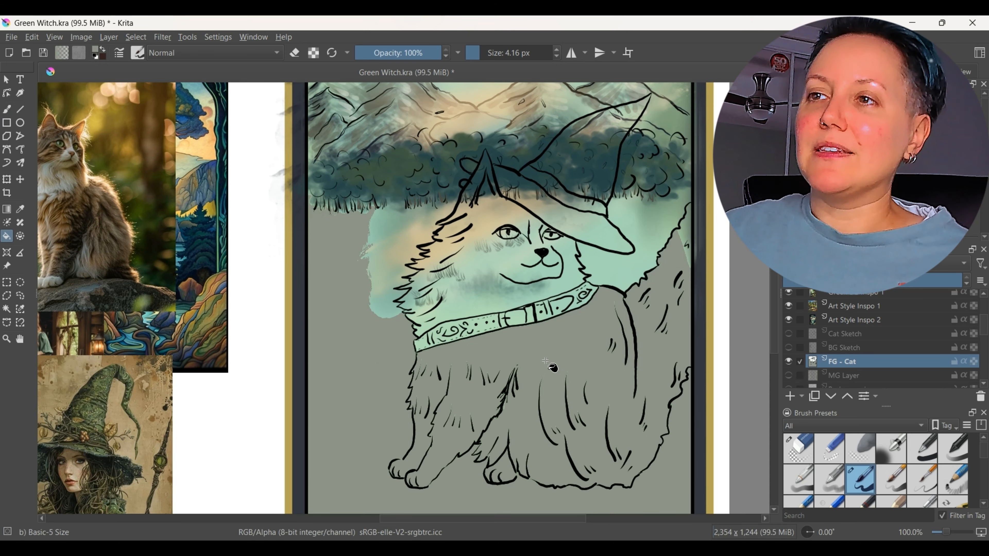
Undo the body fill, and trace the body's inner edges in grey-brown on a new layer below FG - Cat at 17.97 px.
key(ctrl+z)
key(Insert)
key(b)
mouse_move(424, 351)
mouse_down()
mouse_move(414, 445)
mouse_move(392, 471)
mouse_move(449, 379)
mouse_move(429, 405)
mouse_move(437, 348)
mouse_move(588, 305)
mouse_move(627, 405)
mouse_up()
mouse_move(626, 297)
mouse_down()
mouse_move(661, 261)
mouse_move(687, 351)
mouse_up()
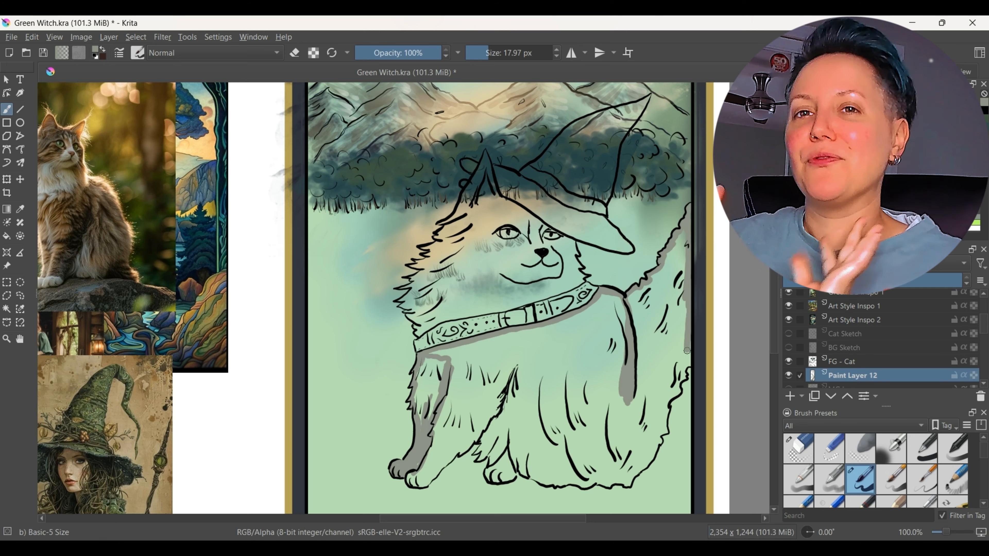
mouse_move(664, 416)
mouse_down()
mouse_move(615, 486)
mouse_move(547, 485)
mouse_move(514, 454)
mouse_move(506, 407)
mouse_move(515, 374)
mouse_up()
Paint the cat's front legs and the fur between the front and hind legs grey-brown on Paint Layer 12.
mouse_move(507, 424)
mouse_down()
mouse_move(504, 445)
mouse_move(521, 435)
mouse_move(412, 485)
mouse_up()
drag(515, 368, 456, 454)
drag(421, 481, 438, 433)
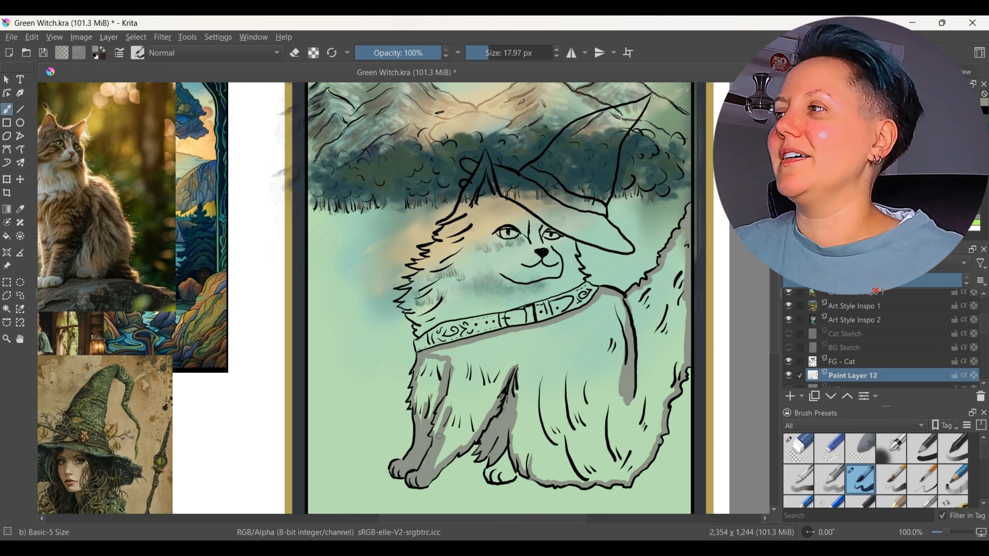
drag(452, 391, 442, 439)
drag(464, 444, 490, 406)
mouse_move(420, 423)
mouse_down()
mouse_move(424, 374)
mouse_move(422, 411)
mouse_up()
Fill in the cat's chest, back and flank with grey-brown on Paint Layer 12, using Basic-5 Size at 31.41 px.
click(493, 53)
drag(431, 364, 437, 413)
drag(455, 351, 452, 434)
mouse_move(483, 345)
mouse_down()
mouse_move(471, 427)
mouse_move(524, 384)
mouse_move(524, 464)
mouse_up()
mouse_move(534, 336)
mouse_down()
mouse_move(589, 476)
mouse_move(620, 476)
mouse_move(679, 355)
mouse_move(686, 315)
mouse_move(634, 301)
mouse_move(636, 339)
mouse_move(652, 349)
mouse_move(626, 456)
mouse_move(660, 387)
mouse_up()
drag(625, 455, 553, 312)
drag(619, 308, 576, 467)
drag(565, 335, 545, 460)
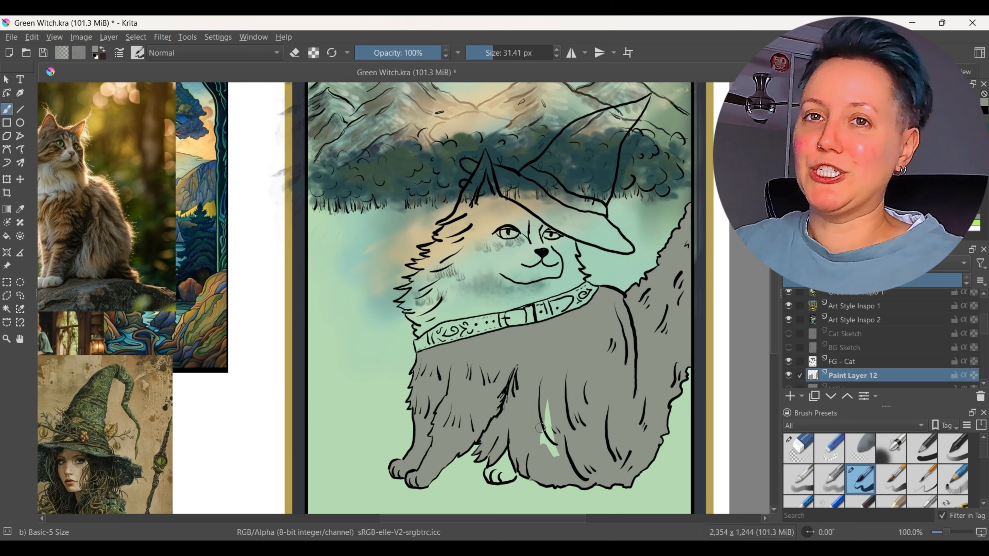
drag(546, 402, 549, 456)
Paint around the cat's ear and hat brim at 10.69 px, and select FG - Cat with Eraser Circle for trimming the ink.
click(490, 53)
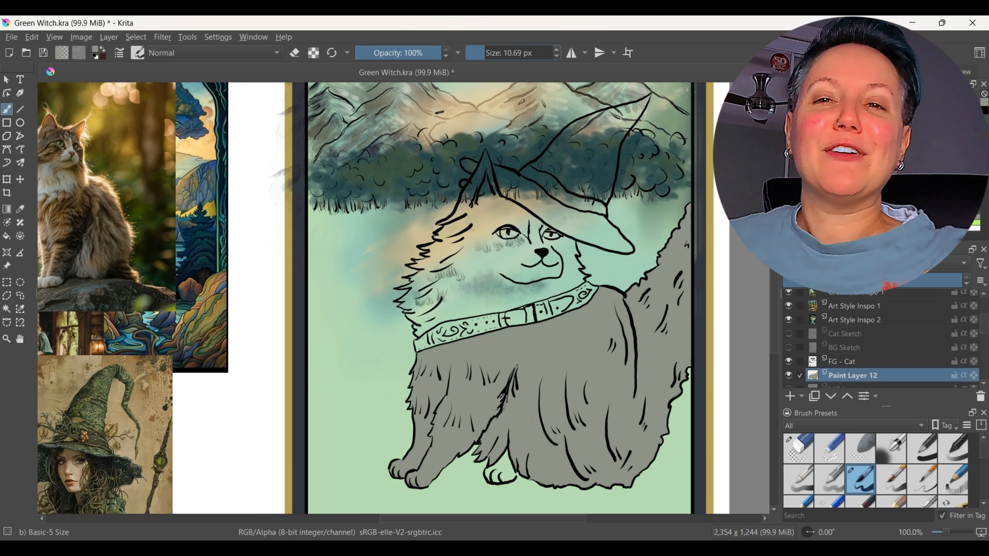
mouse_move(479, 183)
mouse_down()
mouse_move(486, 158)
mouse_move(481, 194)
mouse_move(529, 165)
mouse_move(596, 181)
mouse_up()
click(789, 362)
click(788, 362)
click(798, 449)
click(842, 362)
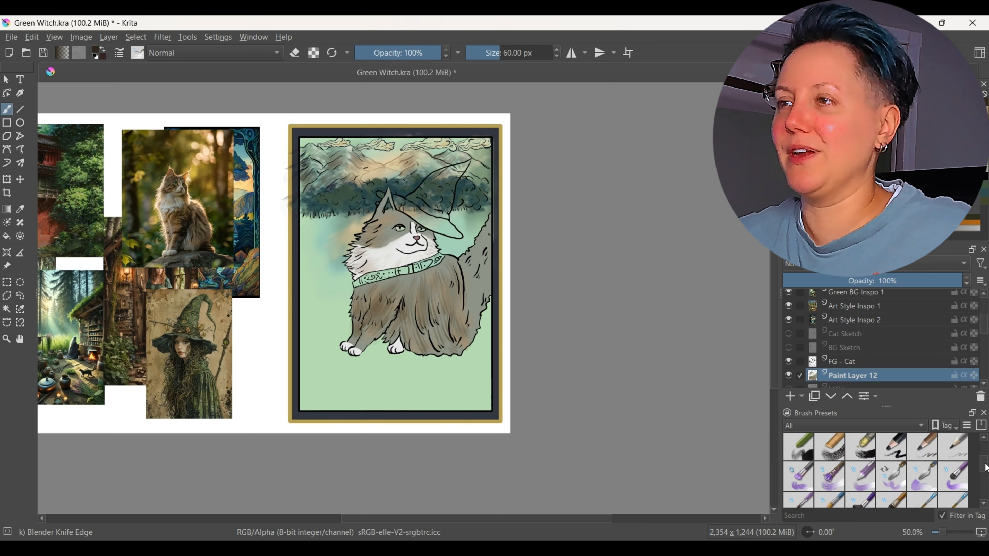
Try shading the chest fur with the RGBA 03 Rake brush, and undo the strokes.
click(801, 464)
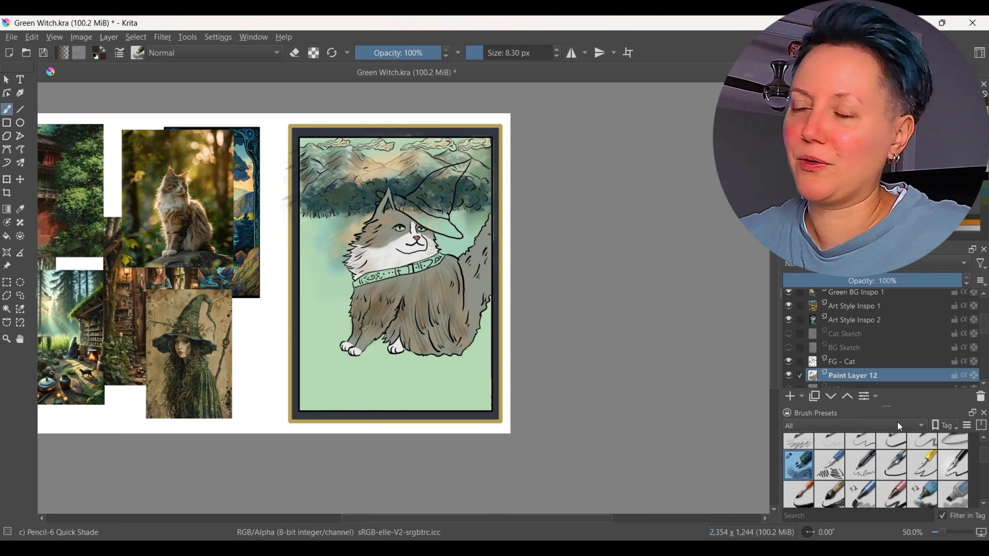
drag(986, 457, 987, 479)
click(799, 456)
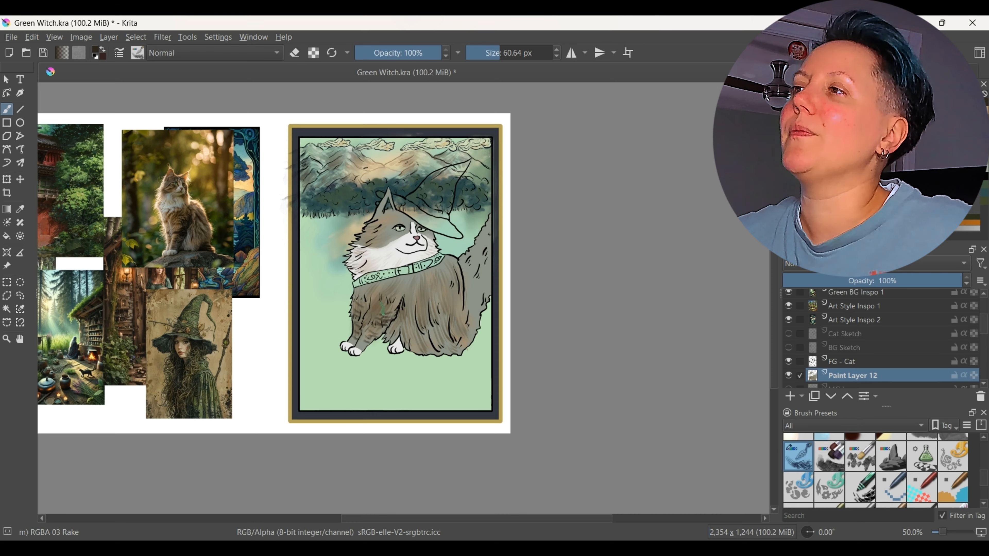
mouse_move(383, 308)
mouse_down()
mouse_move(374, 306)
mouse_move(366, 334)
mouse_move(382, 308)
mouse_up()
key(ctrl+z)
key(ctrl+z)
Paint dark tabby stripes on the cat's face, chest, leg and tail with RGBA 05 Impasto-details at 125.01 px.
click(860, 488)
click(860, 456)
drag(390, 315, 382, 317)
drag(371, 316, 362, 319)
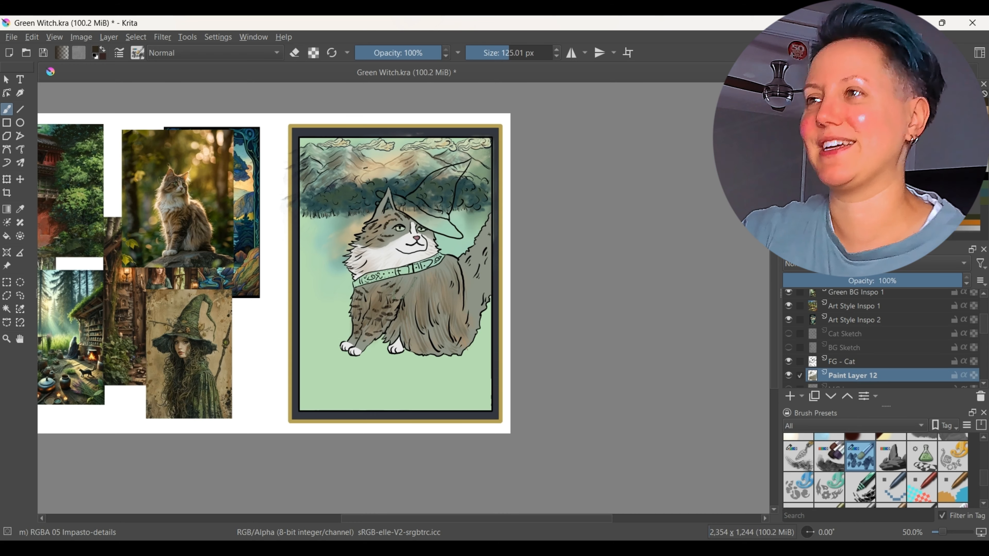
mouse_move(478, 260)
mouse_down()
mouse_move(472, 304)
mouse_move(425, 320)
mouse_move(434, 308)
mouse_up()
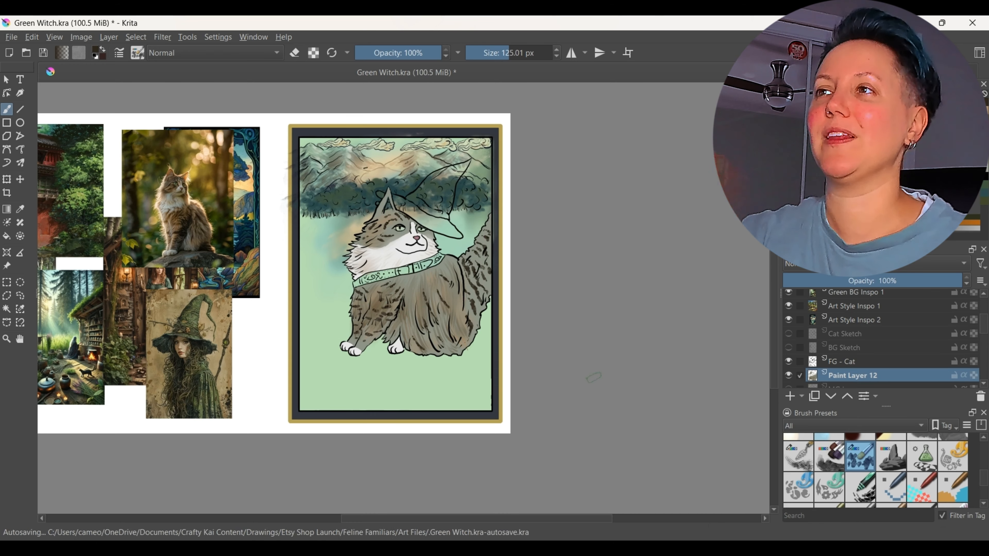
Soften the tabby stripes with Blender Textured Soft at 50 px, and sample a brown fur colour for Basic-5 Size.
key(slash)
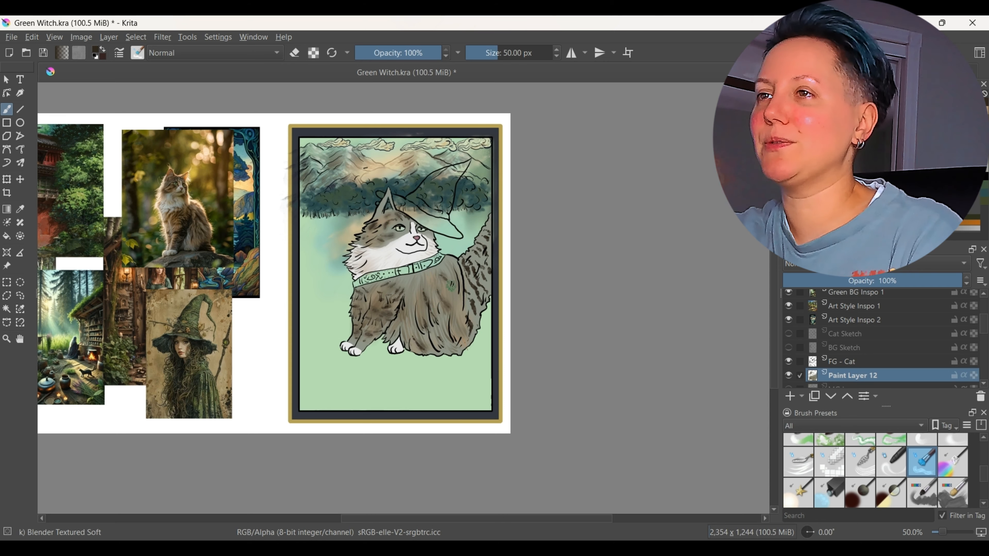
key(slash)
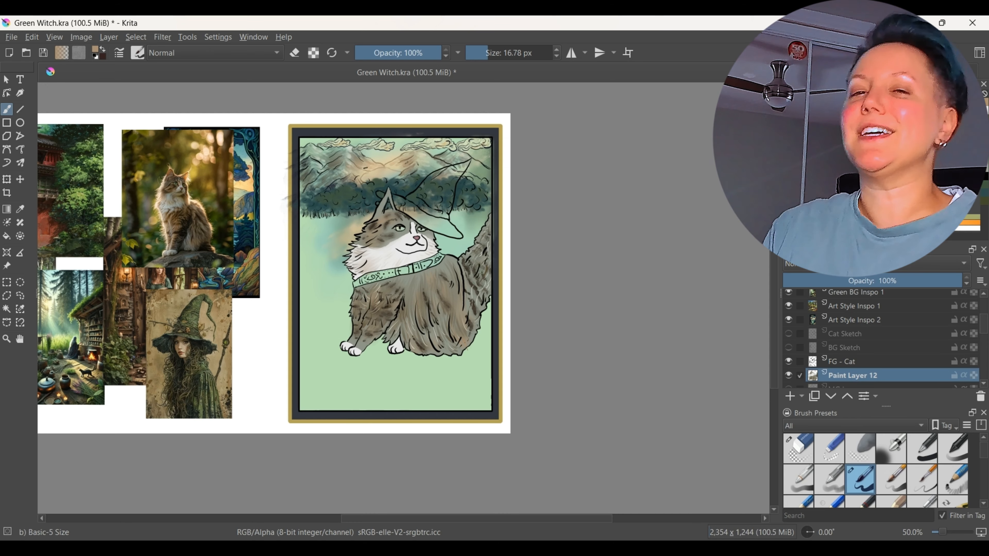
key(slash)
key(slash)
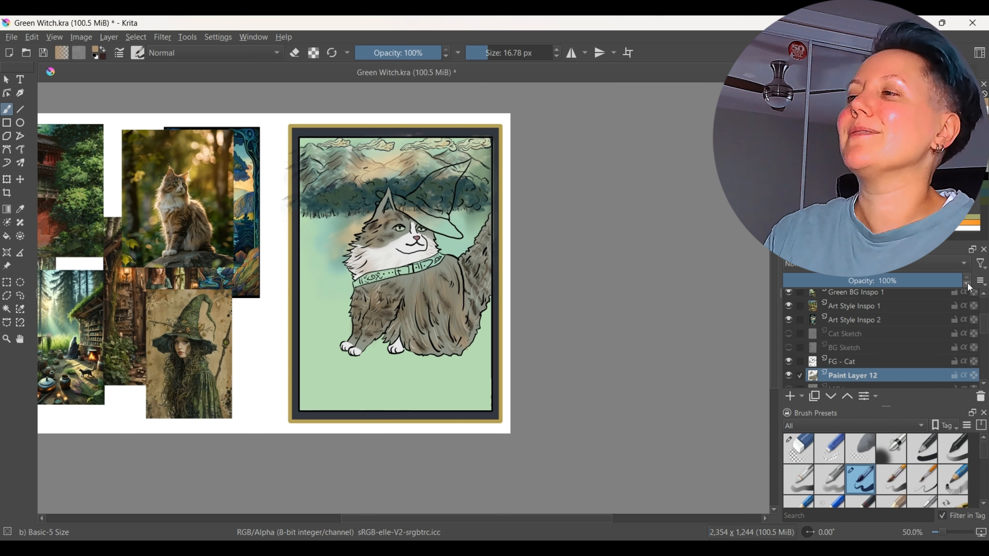
ctrl+click(459, 269)
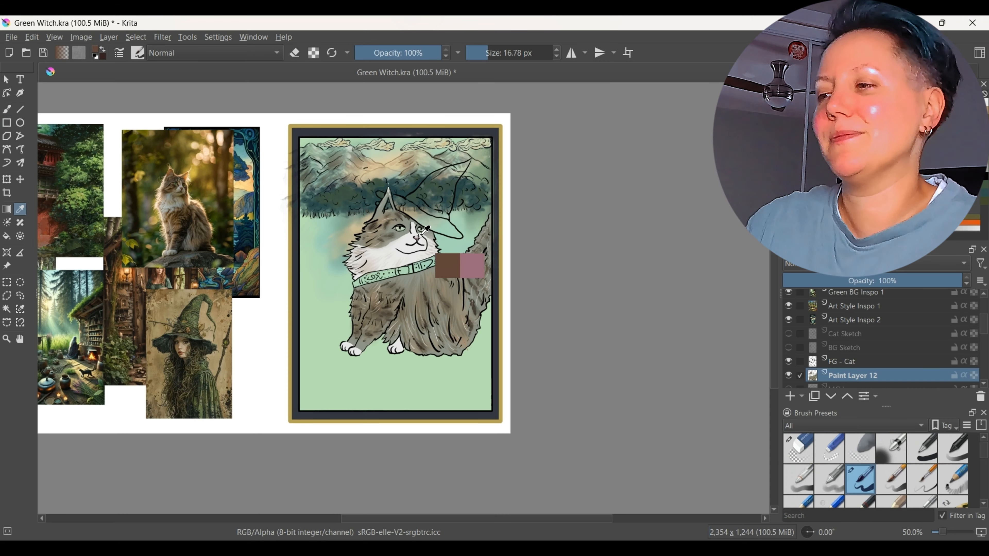
Erase the stray ink inside the cat's ear on FG - Cat with Eraser Circle, and sample black for Basic-5 Size.
key(1)
click(842, 361)
click(798, 449)
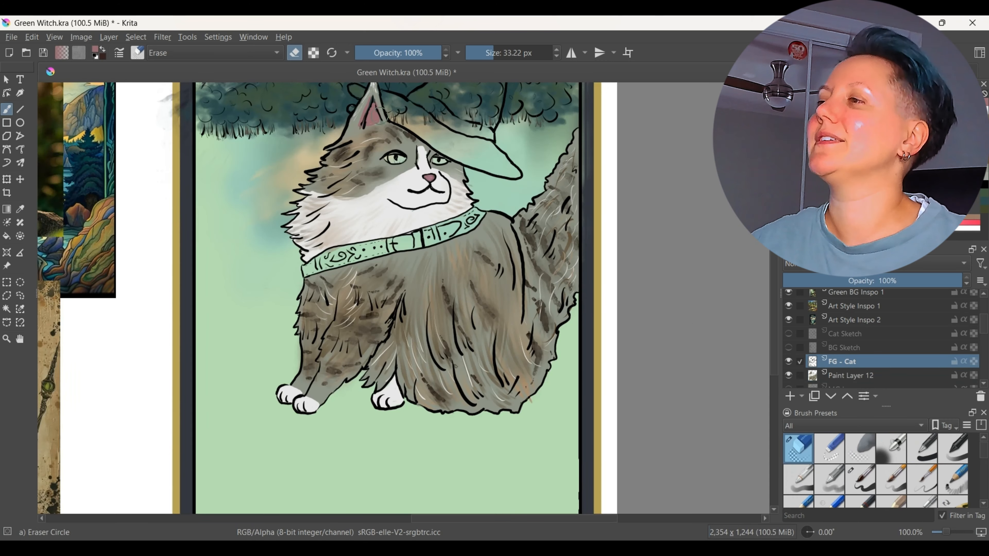
drag(372, 100, 363, 127)
click(860, 480)
ctrl+click(353, 115)
Turn on the visibility of MD Layer 2, Paint Layer 11 and MG Layer behind the cat.
key(ctrl+minus)
key(ctrl+minus)
key(ctrl+minus)
scroll(794, 354, down, 3)
click(789, 359)
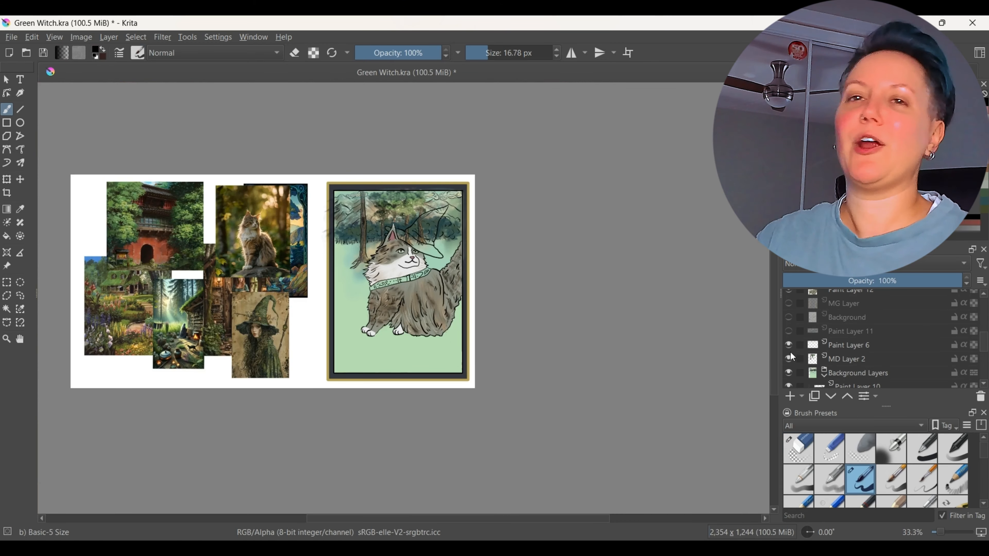
click(789, 331)
click(789, 303)
Airbrush light highlights over the cat's fur on FG - Cat with Airbrush Soft at 60.64 px.
key(1)
scroll(818, 339, up, 3)
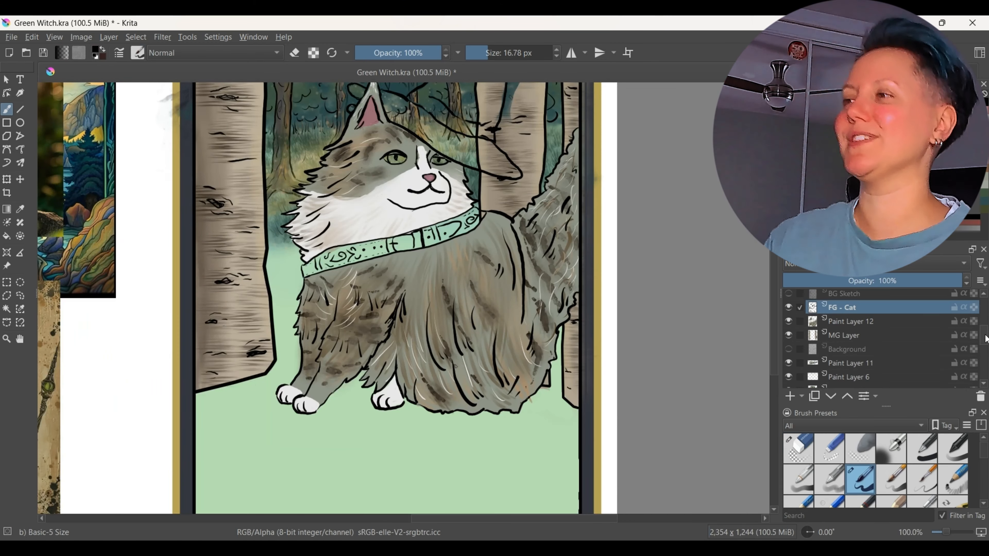
click(891, 448)
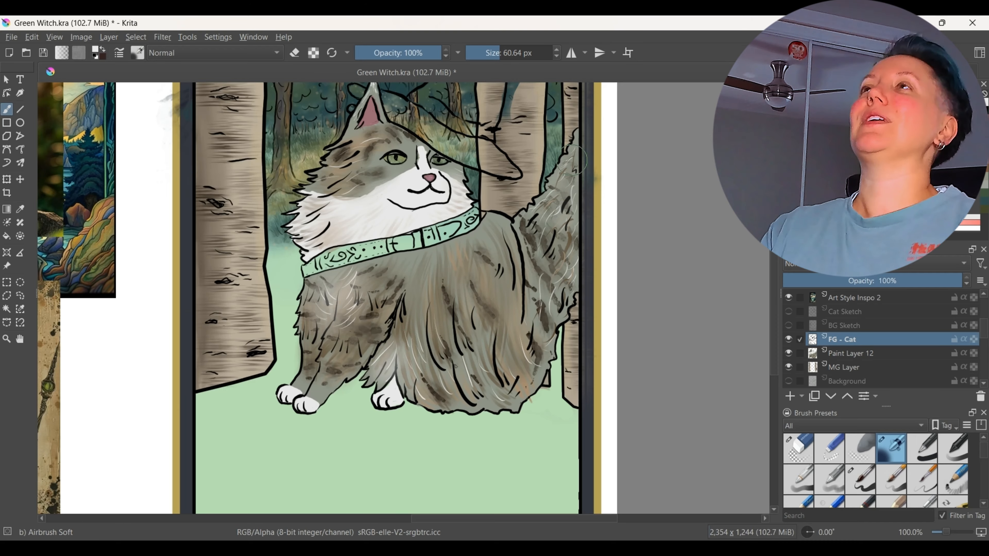
key(ctrl+minus)
key(ctrl+minus)
key(ctrl+minus)
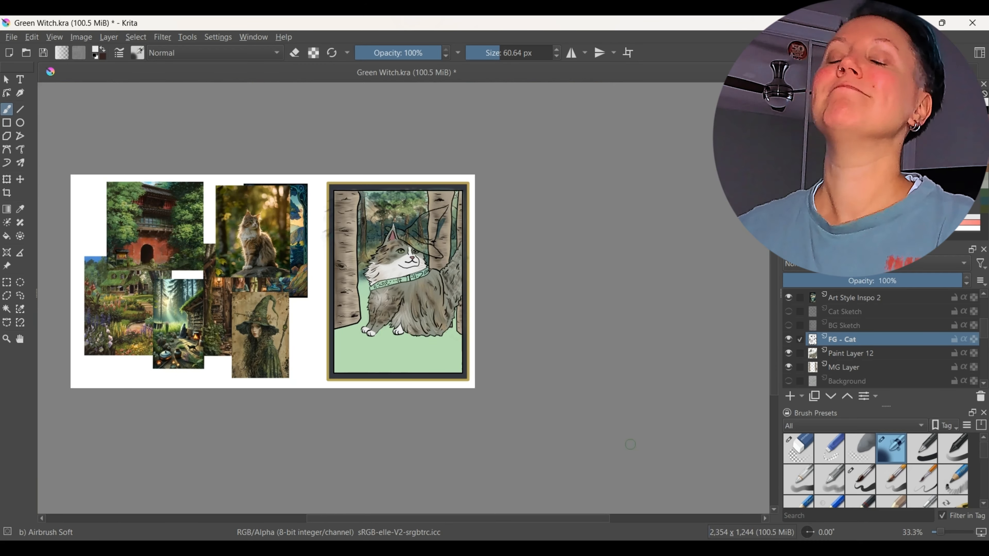
key(ctrl+plus)
key(ctrl+plus)
key(ctrl+plus)
Paint the cat's eyes white on Paint Layer 12 with Basic-5 Size.
click(852, 353)
click(829, 480)
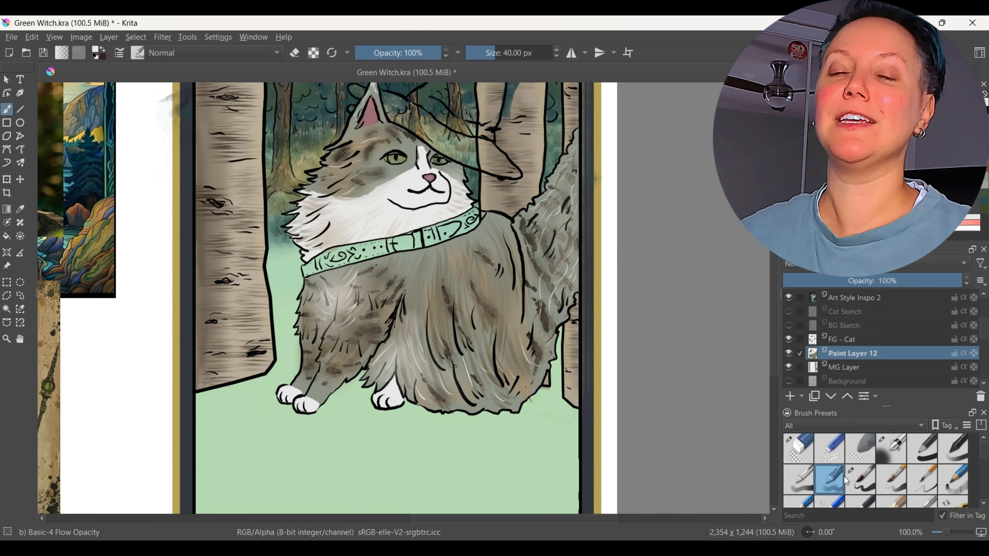
click(861, 480)
drag(388, 158, 404, 160)
key(ctrl+plus)
scroll(404, 298, up, 5)
Colour the cat's eyes dark yellow at 5.70 px, and add lighter yellow-green accents at 1.96 px.
click(481, 53)
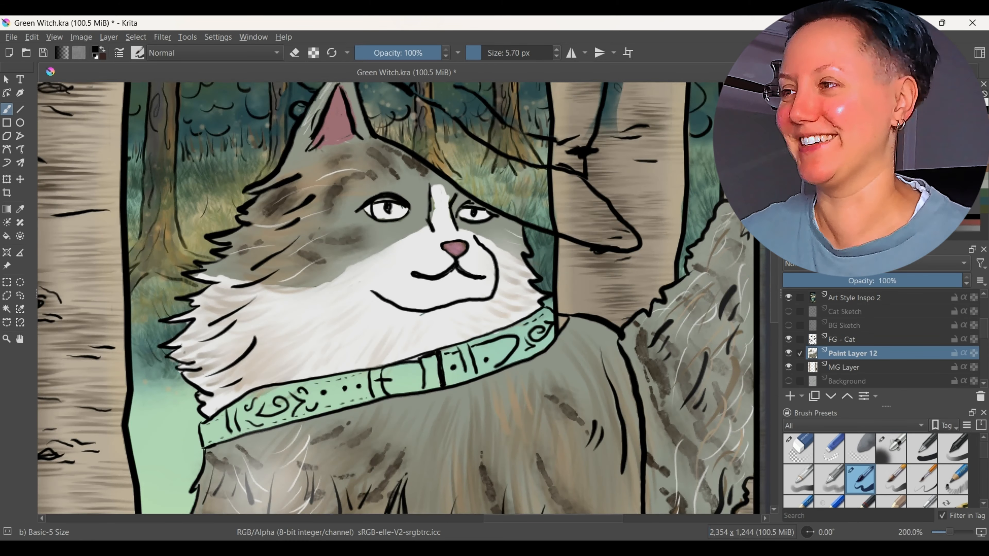
click(881, 164)
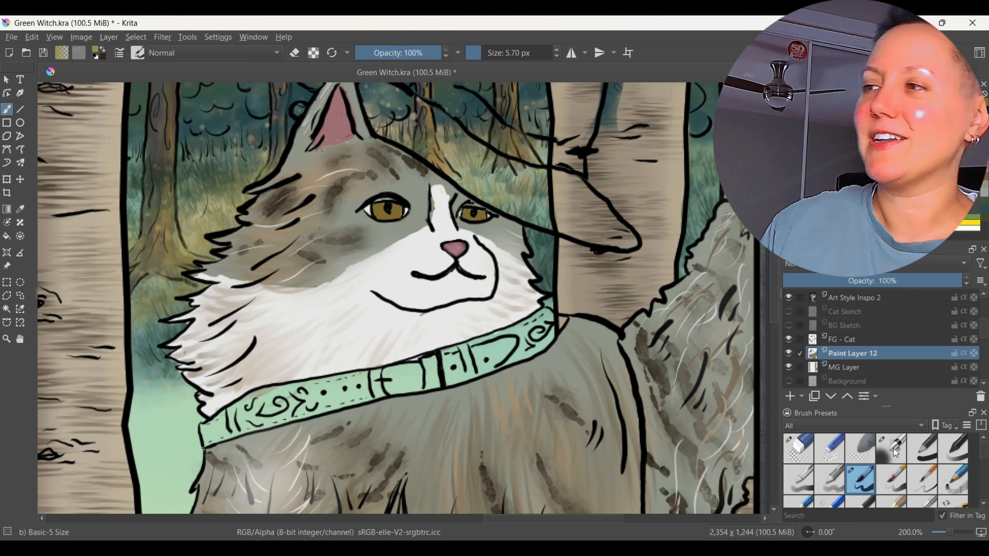
click(477, 53)
drag(379, 211, 385, 218)
drag(479, 213, 486, 218)
click(881, 164)
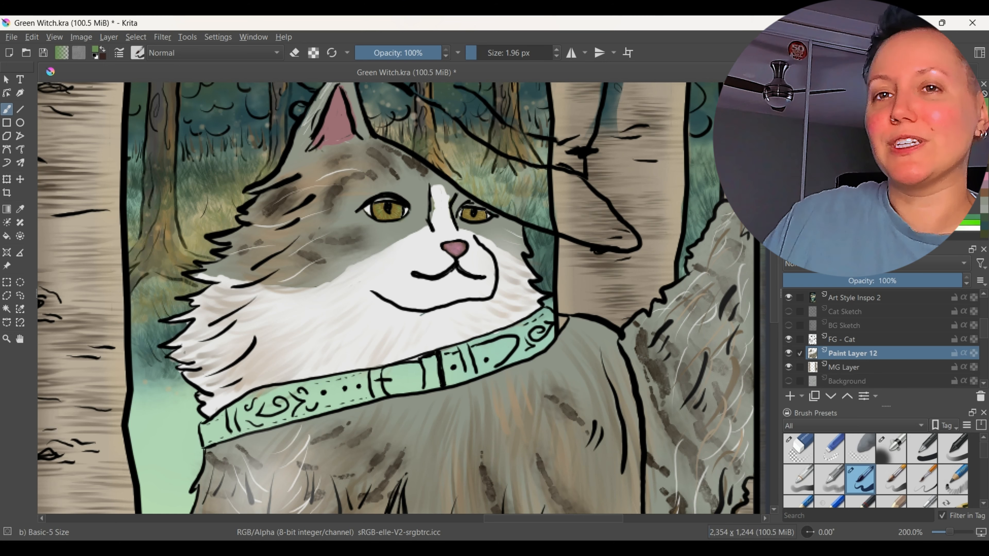
Draw the cat's fine whiskers on FG - Cat with Basic-5 Size at 4.16 px.
click(845, 339)
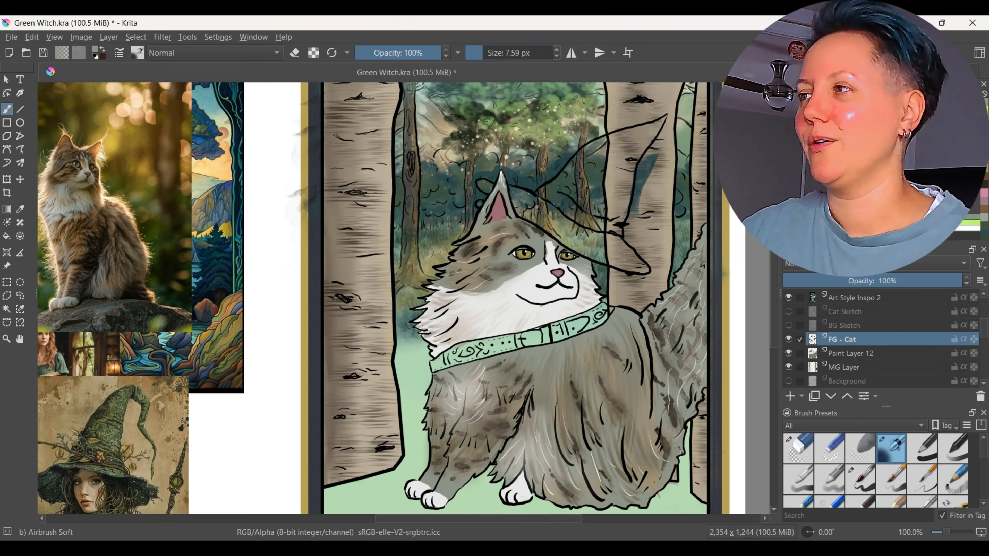
click(861, 479)
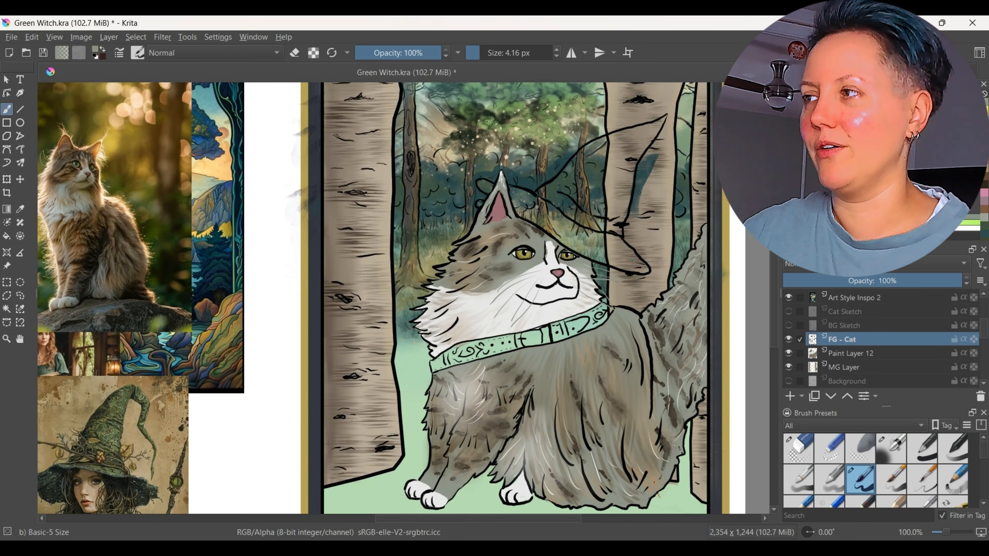
key(ctrl+plus)
key(ctrl+minus)
key(ctrl+minus)
key(ctrl+minus)
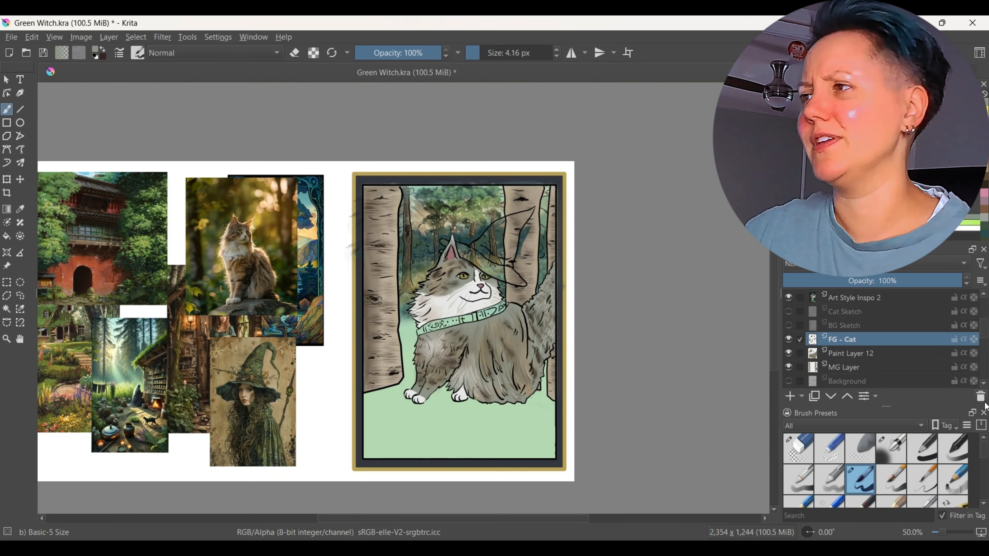
key(ctrl+plus)
key(ctrl+plus)
Shade the fur around the eyes on Paint Layer 12 with Airbrush Soft in a sampled fur colour, and save the file.
key(slash)
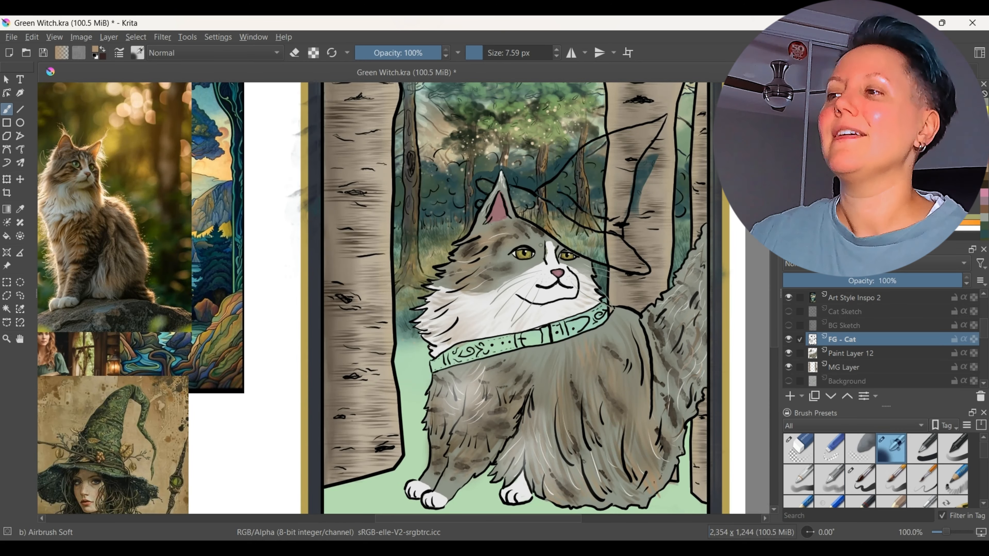
click(842, 353)
ctrl+click(519, 235)
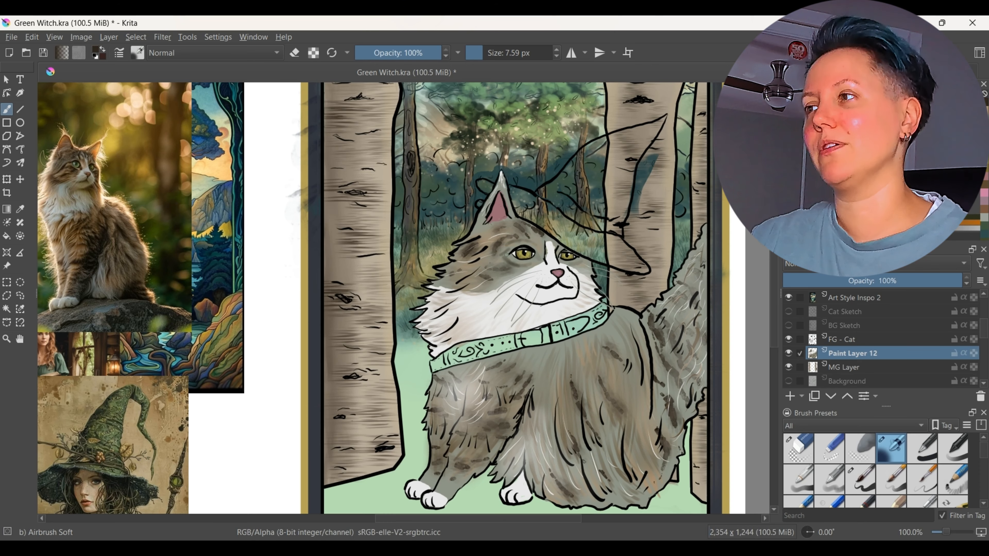
key(ctrl+minus)
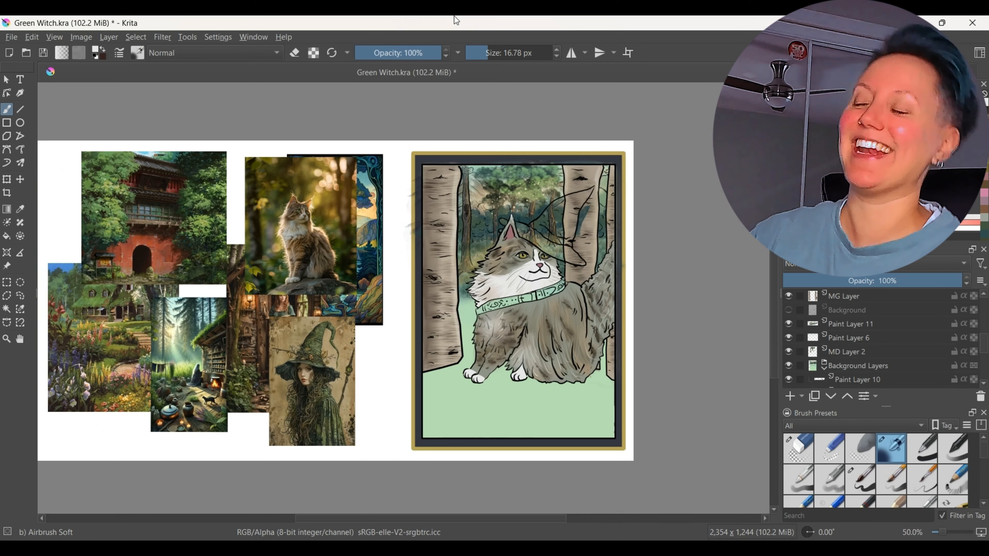
key(ctrl+s)
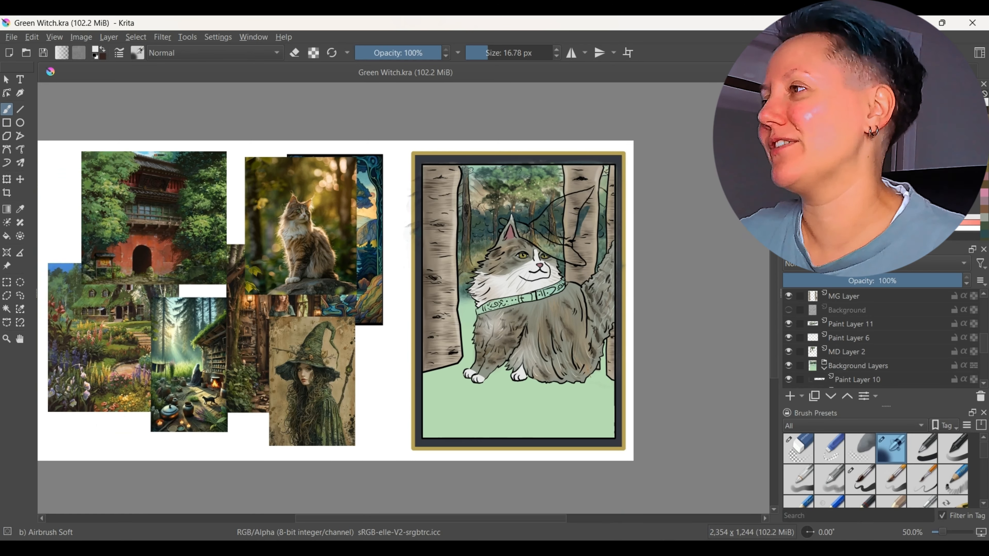
Add a paint layer directly below FG - Cat, and sample the witch reference hat's dark green for Basic-5 Size.
key(ctrl+plus)
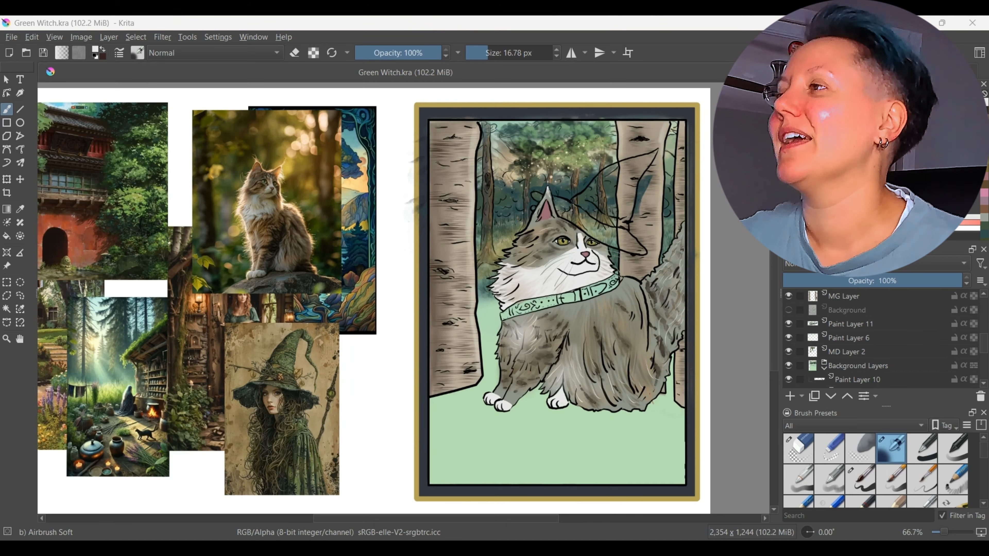
scroll(857, 343, up, 3)
click(790, 396)
key(p)
click(291, 346)
key(b)
scroll(718, 138, up, 2)
click(859, 482)
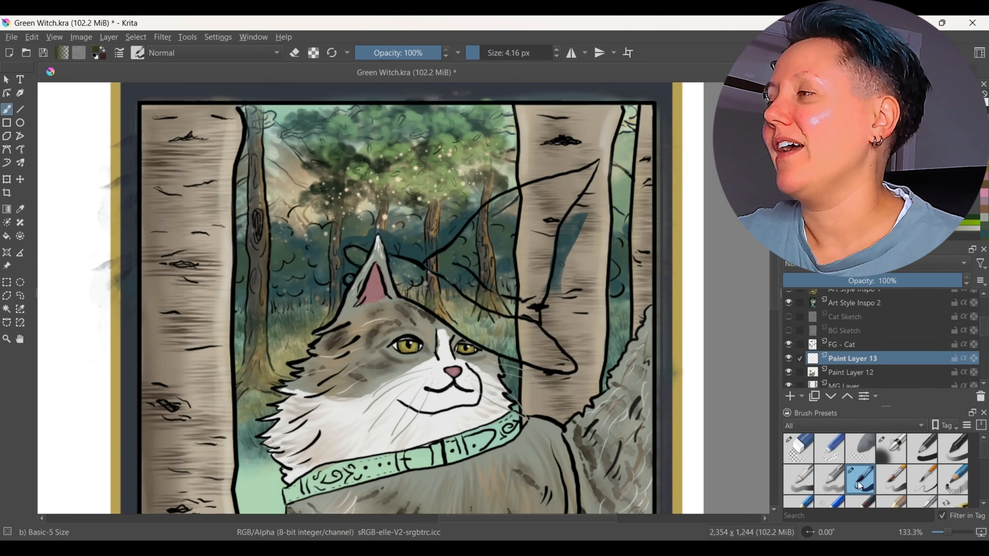
Trace the inner edges of the hat's cone in dark green on Paint Layer 13 at 10.69 px.
click(485, 52)
drag(596, 166, 573, 200)
drag(580, 176, 488, 207)
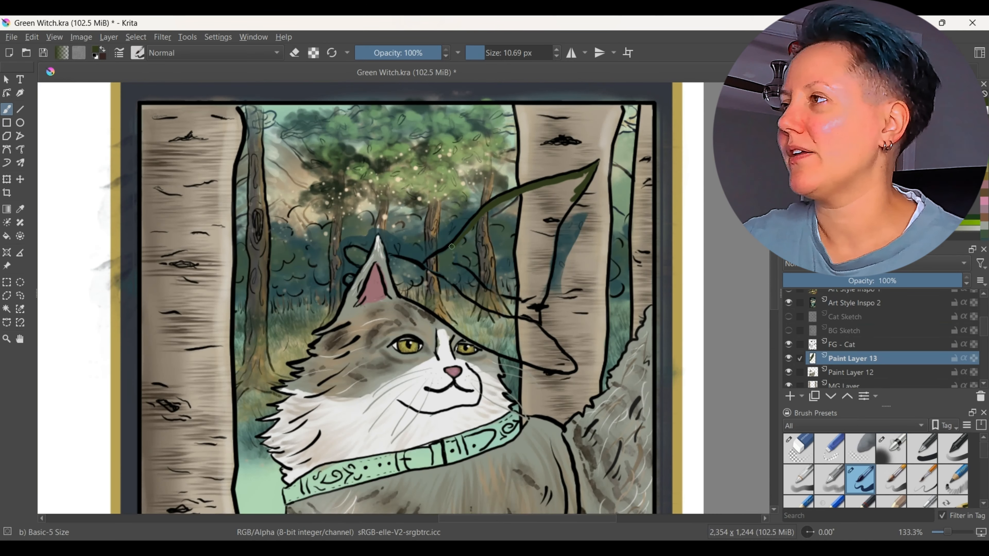
drag(491, 285, 538, 301)
mouse_move(541, 300)
mouse_down()
mouse_move(557, 226)
mouse_move(574, 202)
mouse_move(558, 289)
mouse_up()
click(842, 345)
click(798, 449)
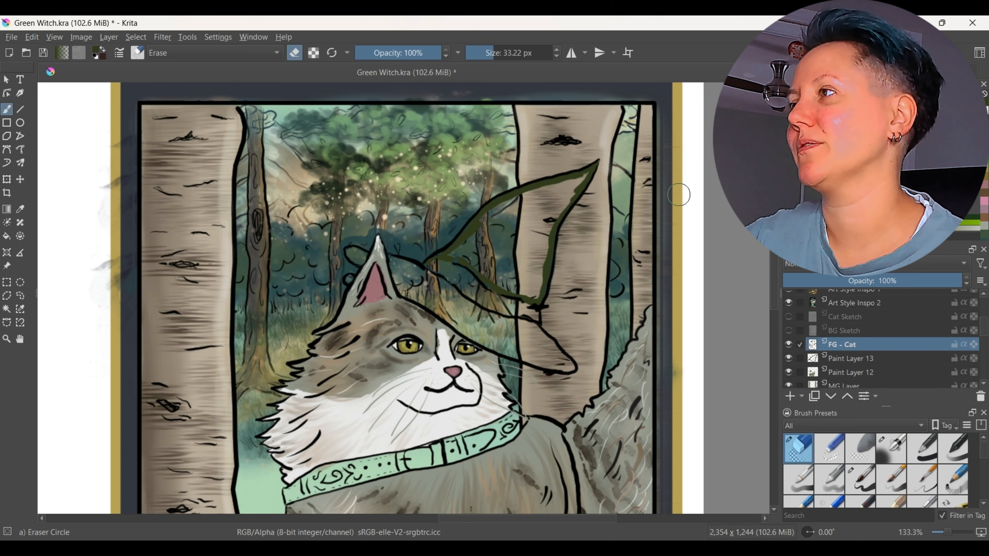
Fill the hat's cone and brim with dark green on Paint Layer 13, using Basic-5 Size at 52.74 px.
click(853, 358)
click(861, 480)
click(498, 52)
mouse_move(456, 252)
mouse_down()
mouse_move(522, 200)
mouse_move(540, 266)
mouse_up()
mouse_move(539, 265)
mouse_down()
mouse_move(483, 248)
mouse_move(543, 218)
mouse_up()
mouse_move(363, 260)
mouse_down()
mouse_move(352, 250)
mouse_move(494, 347)
mouse_up()
mouse_move(494, 347)
mouse_down()
mouse_move(567, 364)
mouse_move(536, 329)
mouse_up()
drag(536, 329, 438, 287)
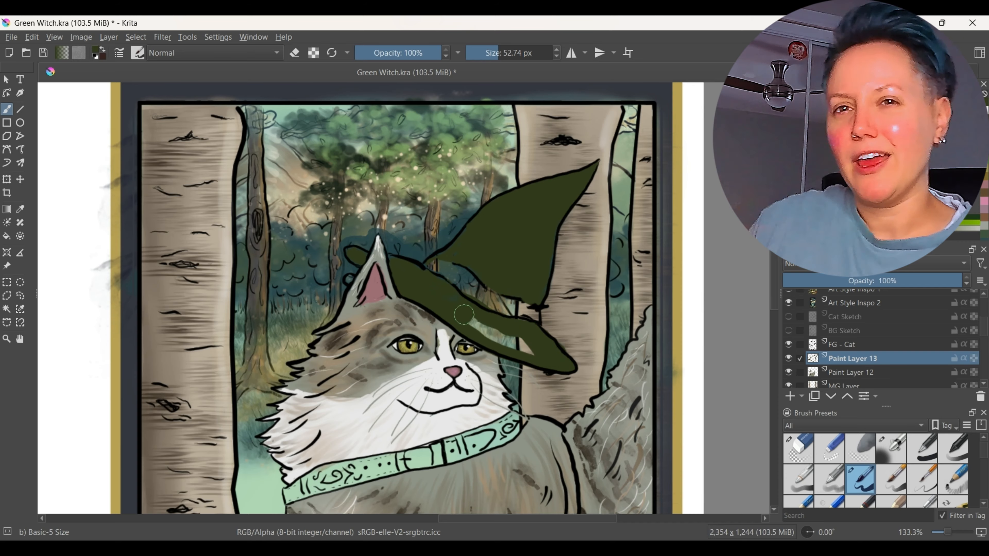
click(798, 449)
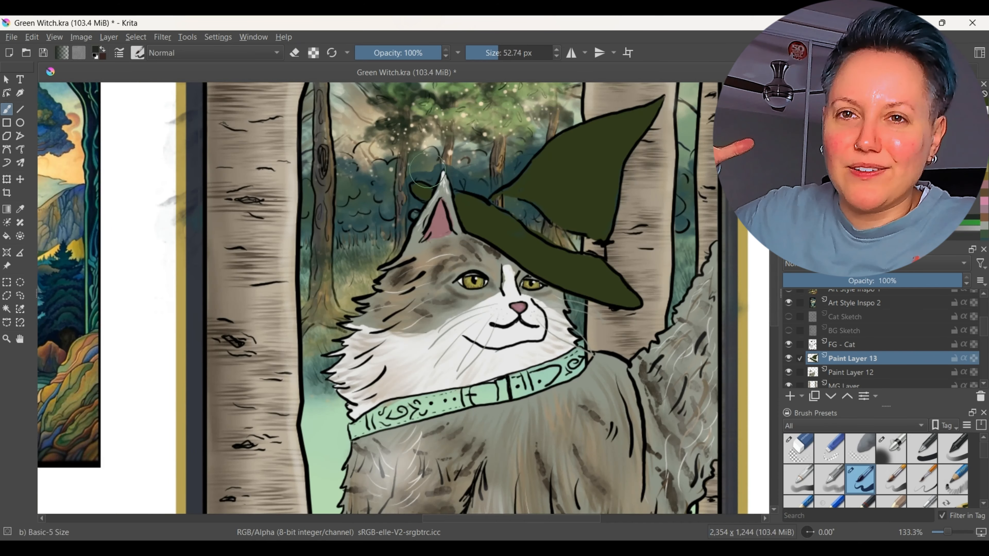
Fill the witch hat's band with a dark charcoal colour on Paint Layer 13.
drag(495, 196, 591, 242)
drag(591, 242, 530, 209)
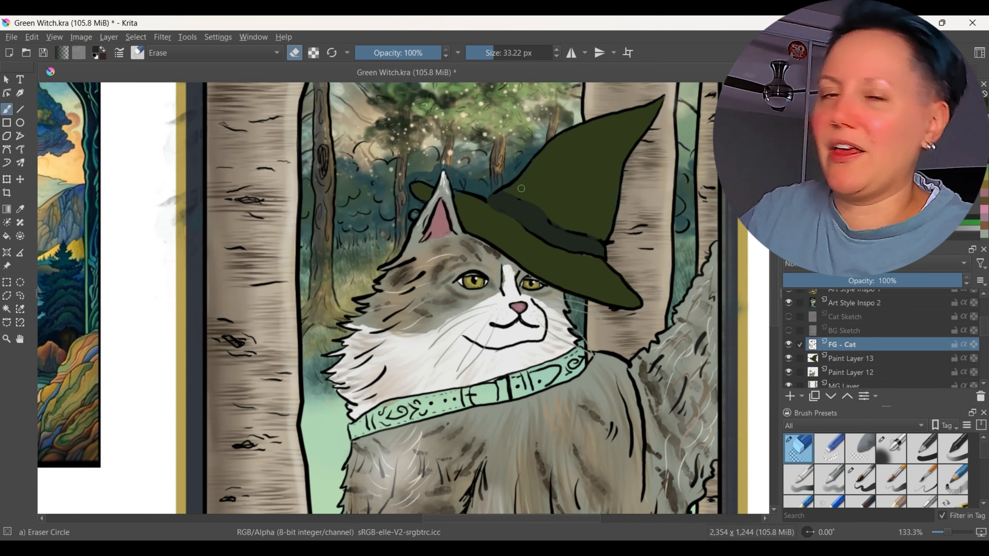
key(slash)
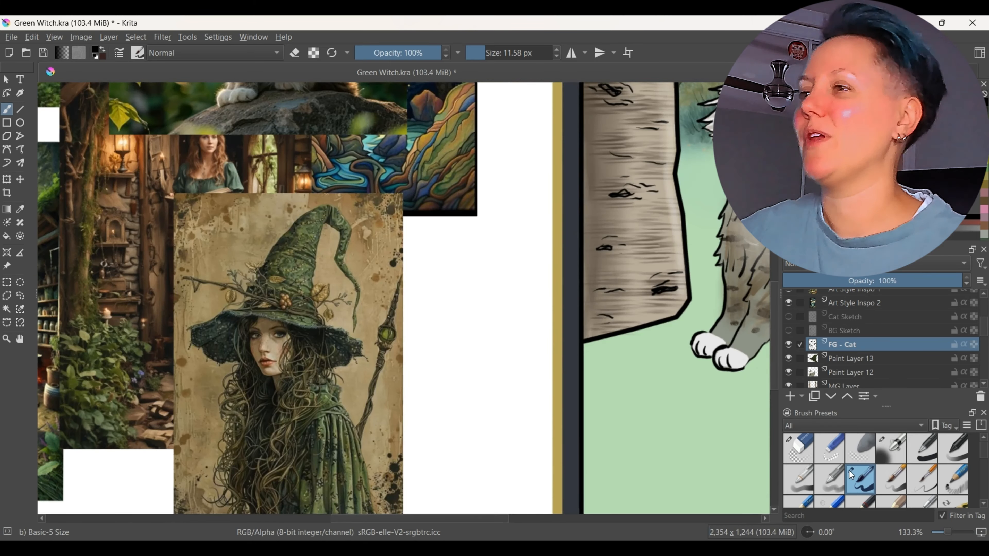
Try texturing the hat on FG - Cat with Texture Big and Texture Crackles in a green sampled from the reference hat.
click(306, 248)
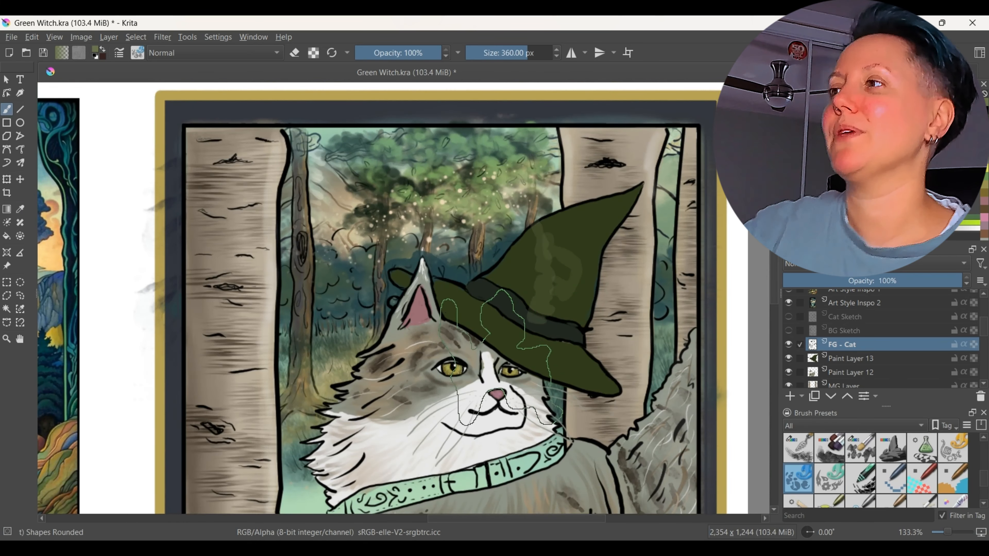
scroll(857, 467, down, 5)
click(922, 453)
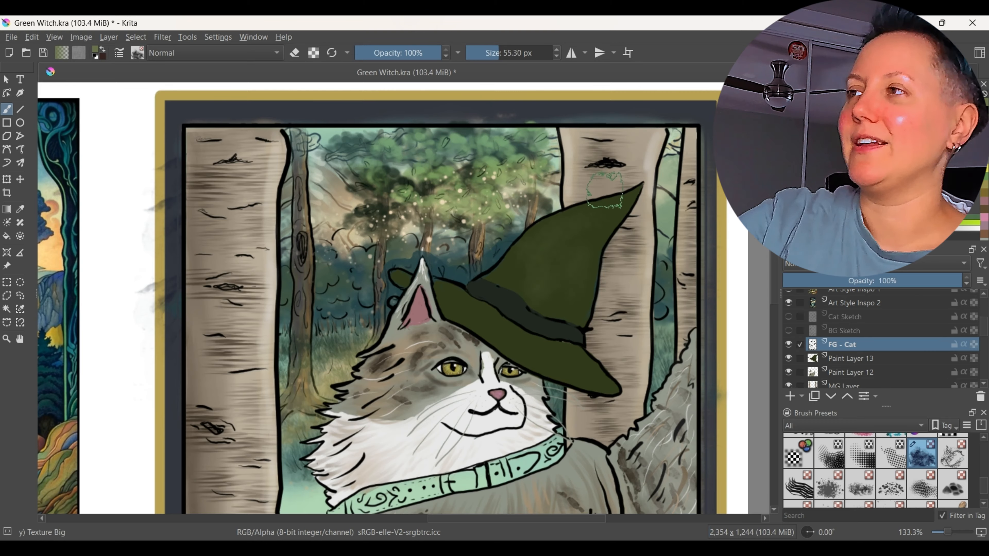
click(953, 453)
click(505, 53)
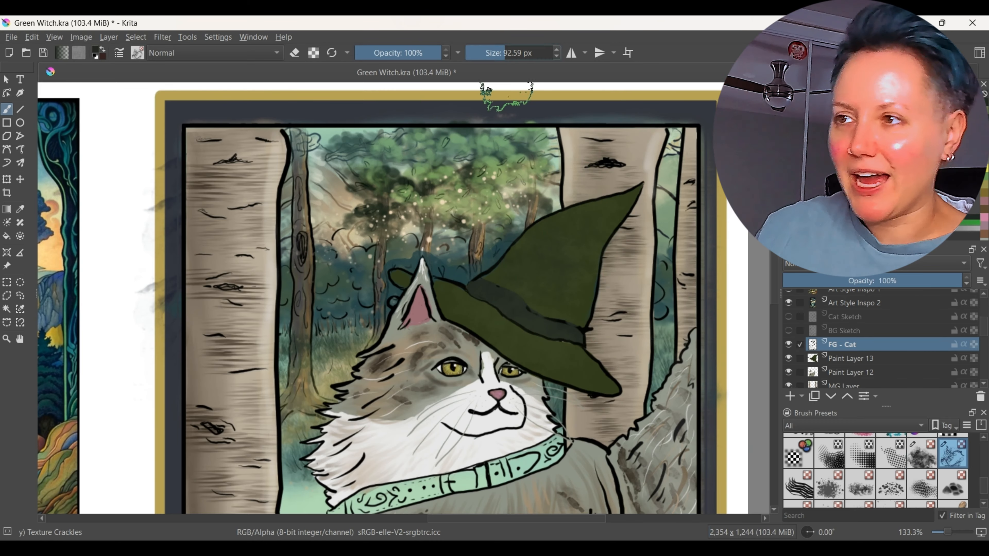
drag(589, 214, 563, 312)
scroll(859, 483, up, 5)
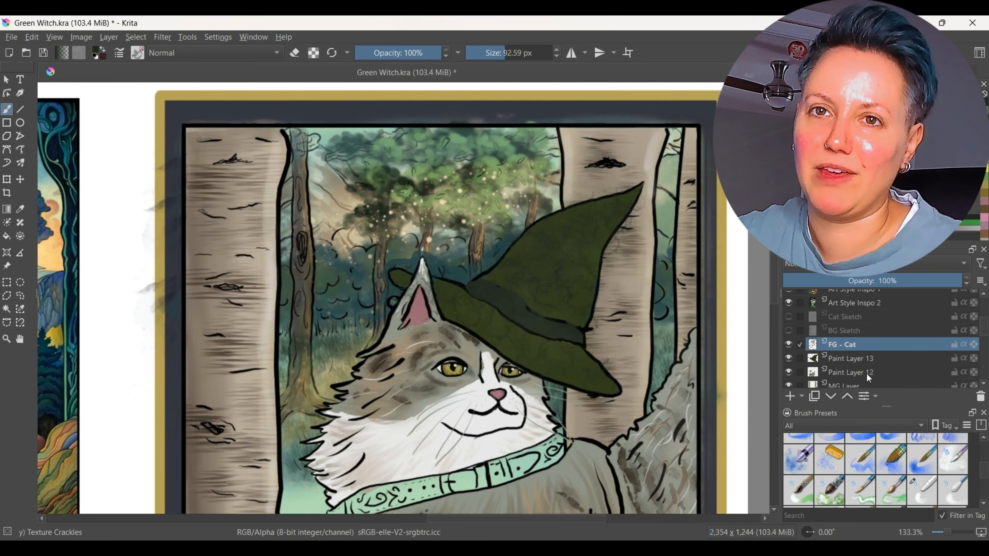
key(ctrl+z)
Texture the hat with Texture Noise and Texture Crackles on a new paint layer below FG - Cat, and erase the texture from its band.
scroll(861, 467, down, 5)
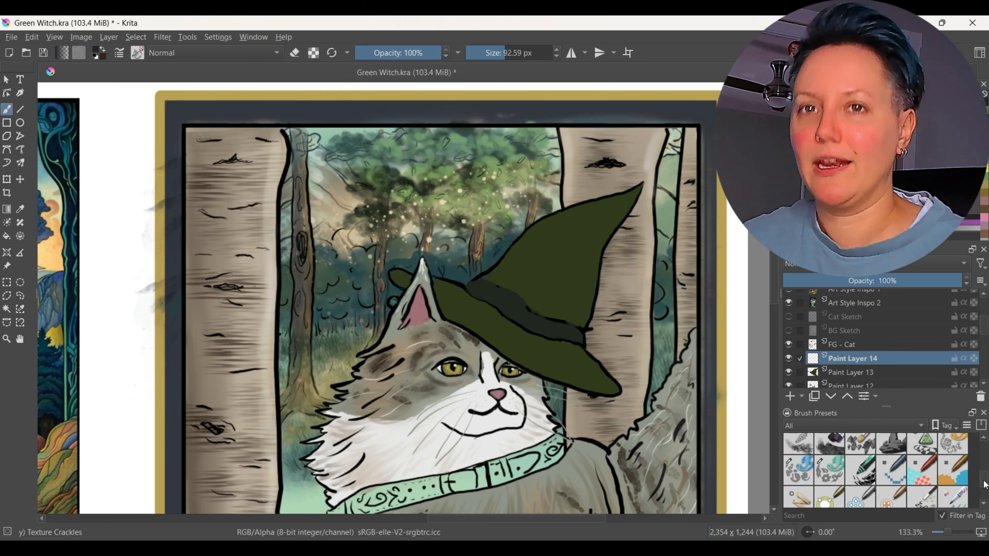
click(861, 451)
drag(599, 232, 541, 290)
mouse_move(511, 331)
mouse_down()
mouse_move(529, 344)
mouse_move(569, 261)
mouse_up()
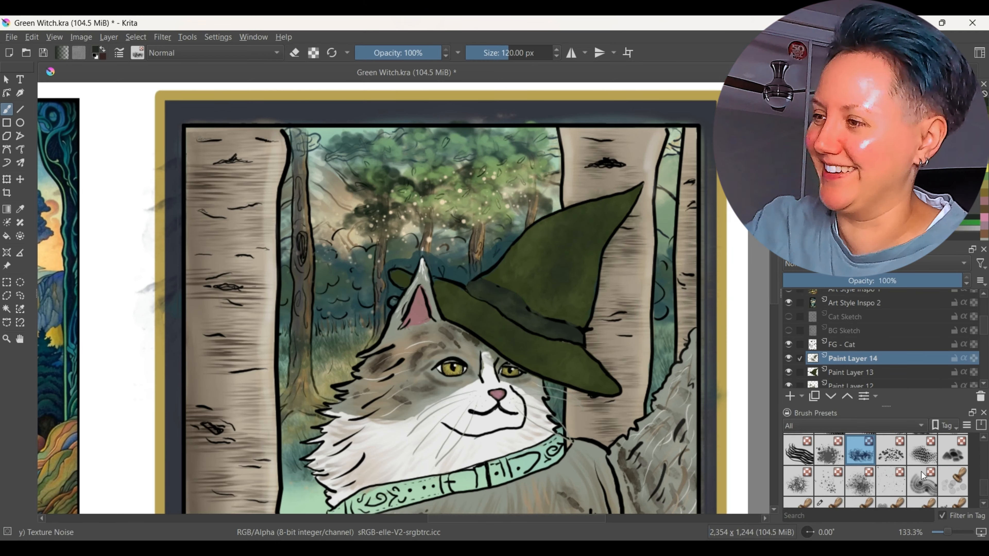
scroll(892, 467, up, 1)
click(953, 450)
click(621, 214)
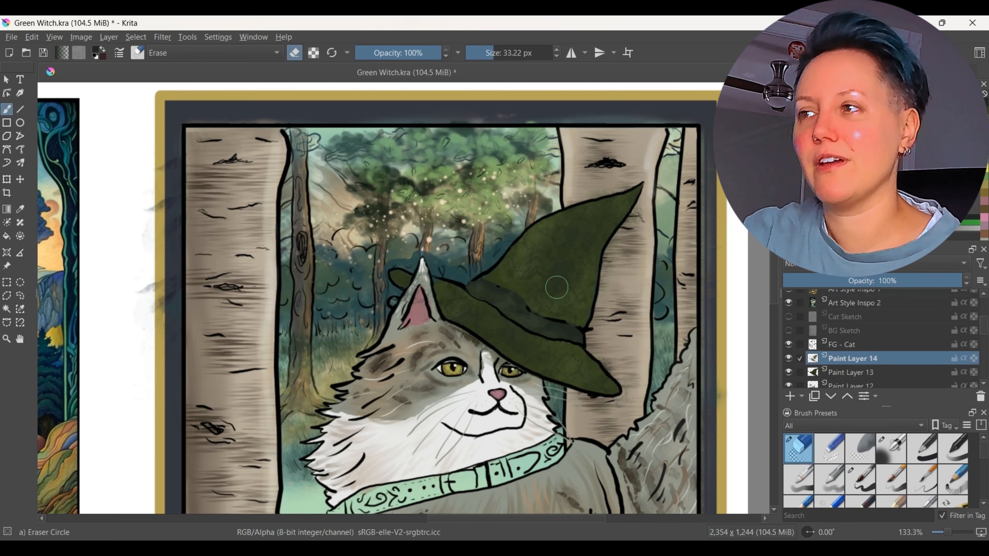
drag(476, 290, 535, 320)
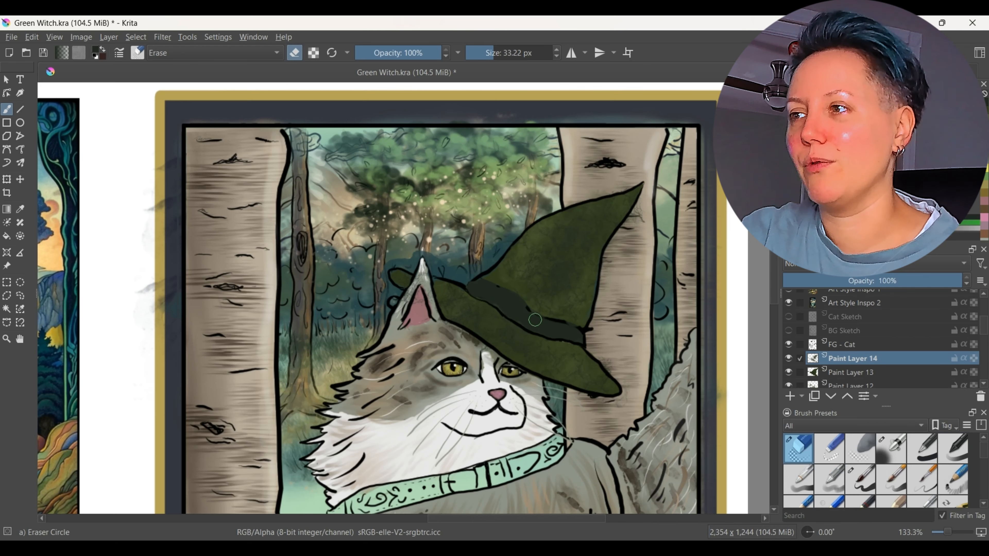
Make Paint Layer 13 active and sample a tan colour from the witch reference picture.
click(853, 372)
click(861, 480)
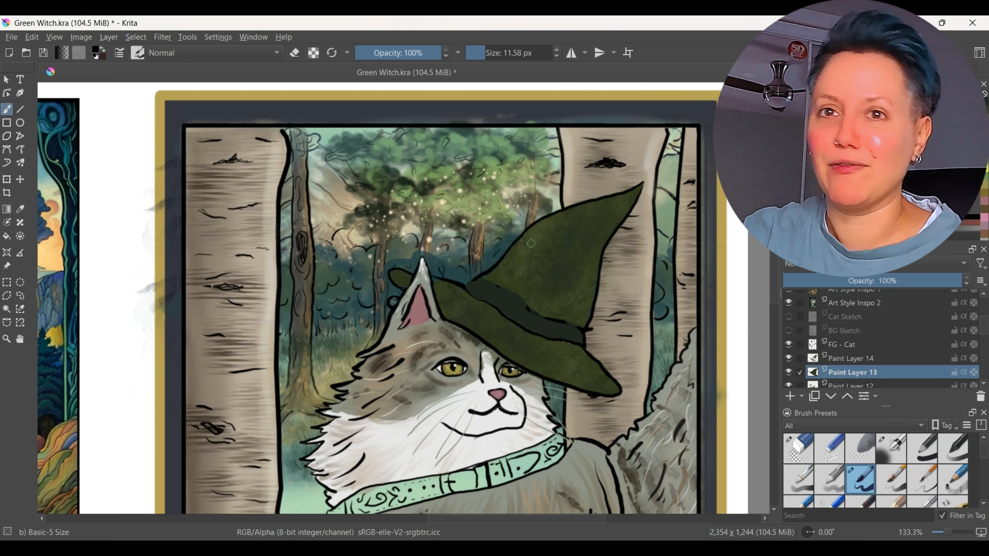
key(ctrl+minus)
key(ctrl+minus)
key(ctrl+minus)
drag(774, 288, 774, 304)
key(ctrl+plus)
key(ctrl+plus)
drag(501, 518, 470, 519)
click(20, 209)
click(157, 434)
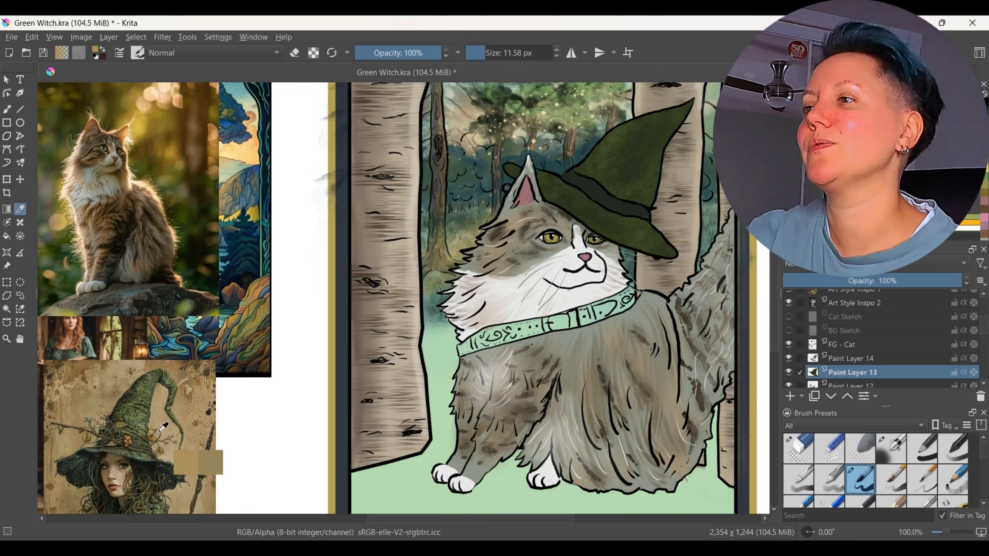
Paint purple and orange texture over the hatband on Paint Layer 13 using Texture Random Particles and Texture Snow Pile at 52.74 px.
click(7, 236)
scroll(614, 212, down, 2)
scroll(613, 212, up, 2)
scroll(891, 472, down, 10)
click(891, 484)
click(876, 156)
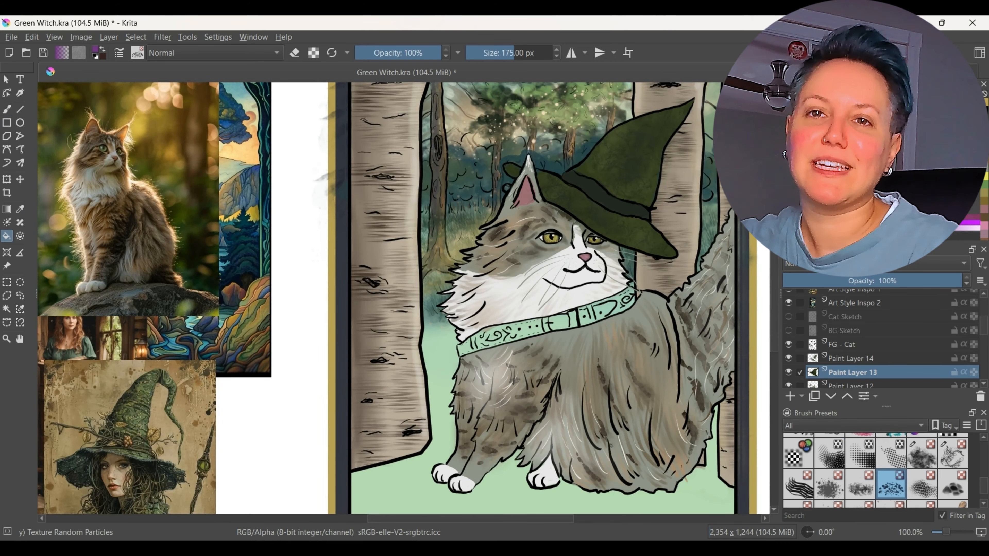
click(7, 109)
mouse_move(638, 212)
mouse_down()
mouse_move(590, 174)
mouse_move(639, 208)
mouse_up()
click(953, 484)
click(498, 52)
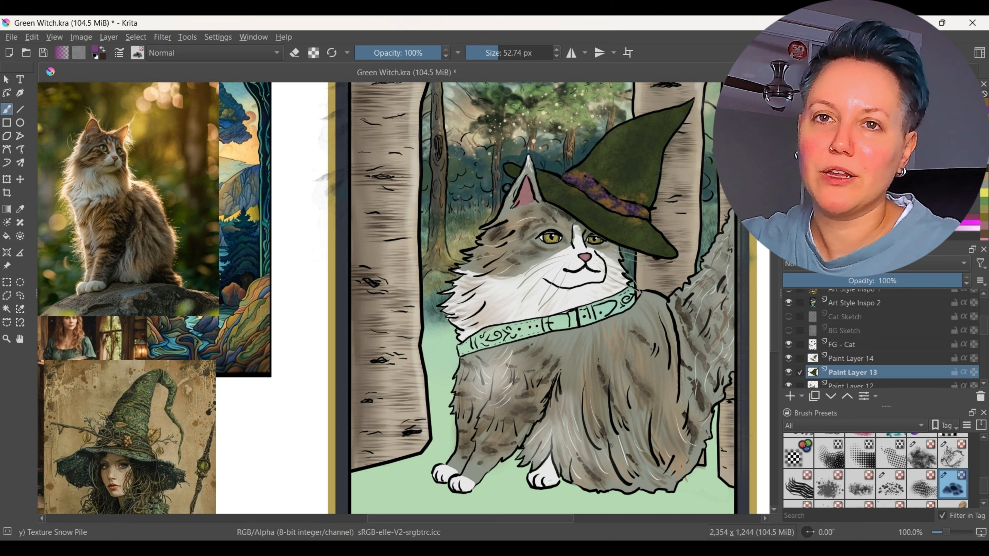
Stamp pink foliage along the hatband and brim on Paint Layer 13 with Stamp Vegetal at 33.22 px.
scroll(825, 468, up, 5)
scroll(891, 471, down, 10)
click(922, 493)
click(494, 52)
click(580, 187)
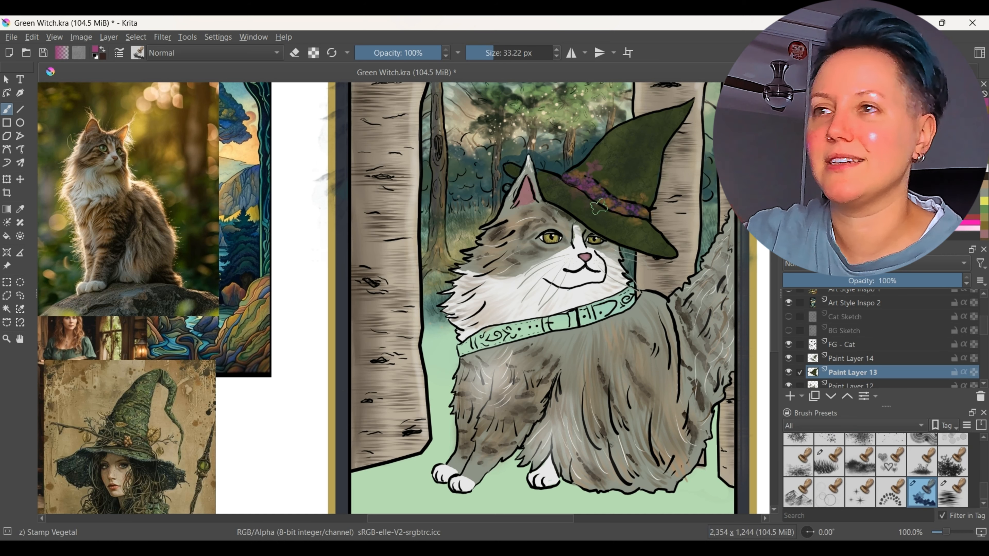
click(627, 191)
click(594, 168)
click(548, 181)
Draw small flowers around the hatband on Paint Layer 14 with Basic-5 Size at 11.58 px, using a sampled colour.
scroll(891, 472, up, 15)
click(860, 480)
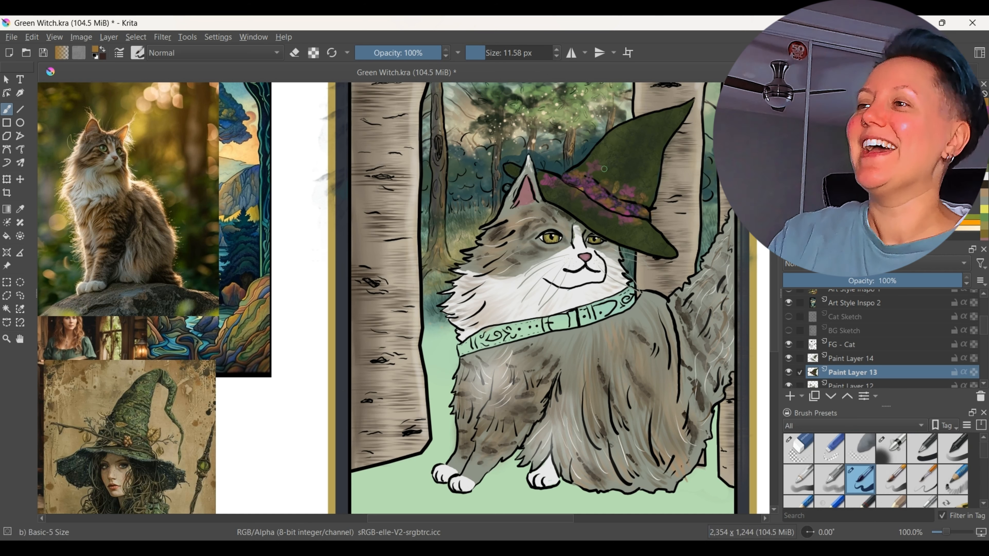
click(837, 358)
ctrl+click(608, 195)
scroll(670, 166, up, 2)
drag(428, 195, 440, 188)
drag(429, 196, 438, 209)
drag(513, 166, 522, 155)
drag(501, 162, 530, 174)
drag(584, 216, 596, 230)
drag(542, 260, 552, 272)
drag(507, 236, 505, 250)
drag(486, 213, 476, 226)
drag(458, 189, 519, 199)
drag(523, 225, 560, 236)
drag(580, 245, 606, 259)
Draw curling orange-brown sprigs between the hatband flowers with Basic-5 Size, using colours sampled from the artwork.
ctrl+click(851, 373)
ctrl+click(213, 164)
drag(521, 178, 528, 199)
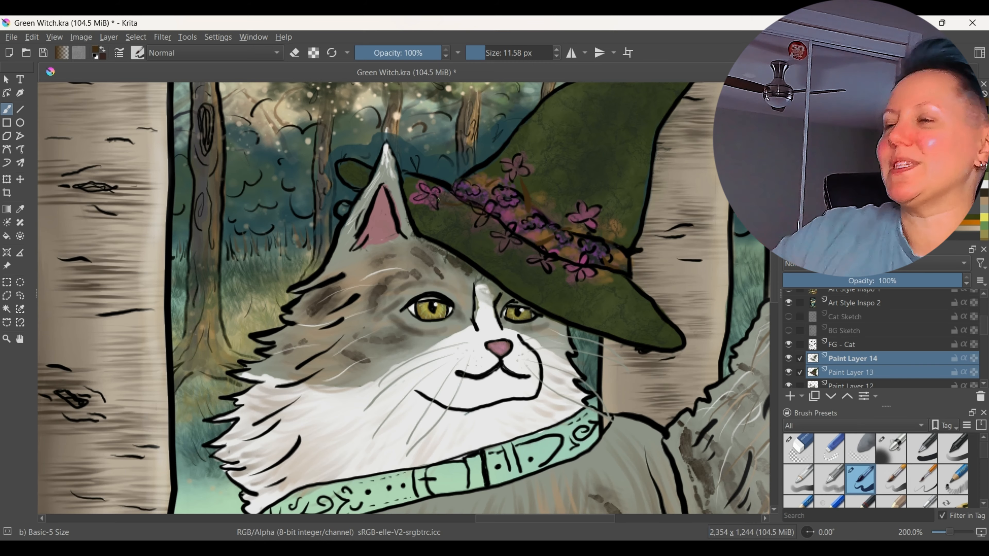
ctrl+click(614, 227)
mouse_move(533, 243)
mouse_down()
mouse_move(523, 252)
mouse_move(535, 190)
mouse_up()
mouse_move(548, 235)
mouse_down()
mouse_move(558, 224)
mouse_move(600, 226)
mouse_up()
drag(608, 235, 626, 223)
drag(538, 206, 547, 192)
Add loose straw-like strands sticking out above and below the hatband on FG - Cat.
click(830, 373)
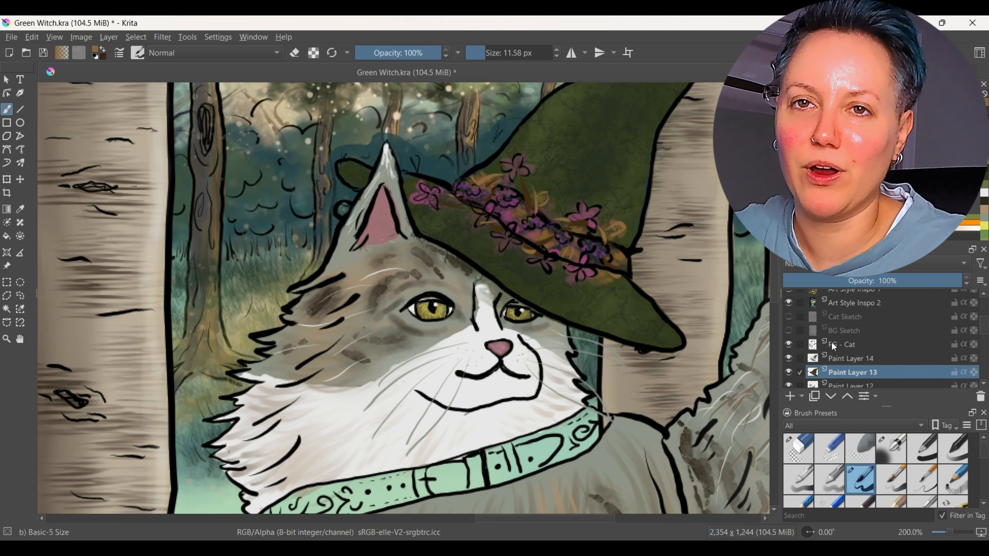
click(833, 345)
scroll(403, 298, down, 2)
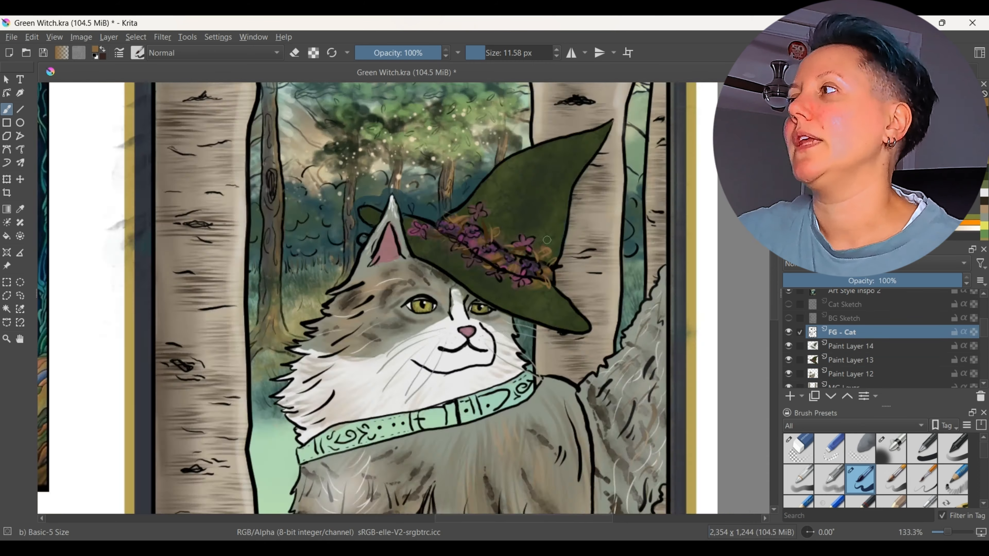
scroll(404, 298, up, 2)
drag(635, 206, 641, 187)
drag(609, 282, 614, 308)
drag(626, 273, 631, 308)
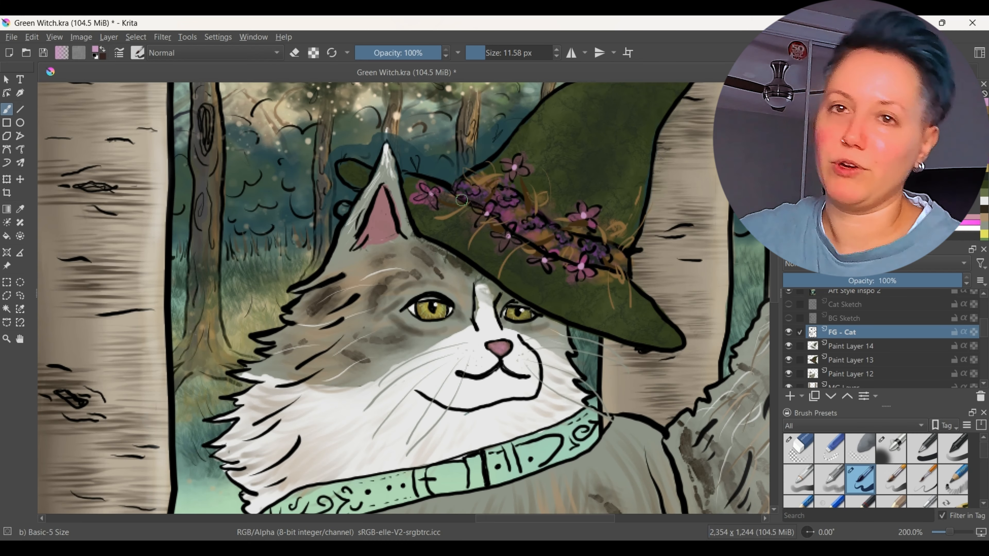
Add fine details among the hatband flowers on FG - Cat with Basic-5 Size at 3.31 px.
key(ctrl+minus)
key(ctrl+minus)
key(ctrl+minus)
scroll(404, 298, down, 1)
key(ctrl+plus)
key(ctrl+plus)
key(ctrl+plus)
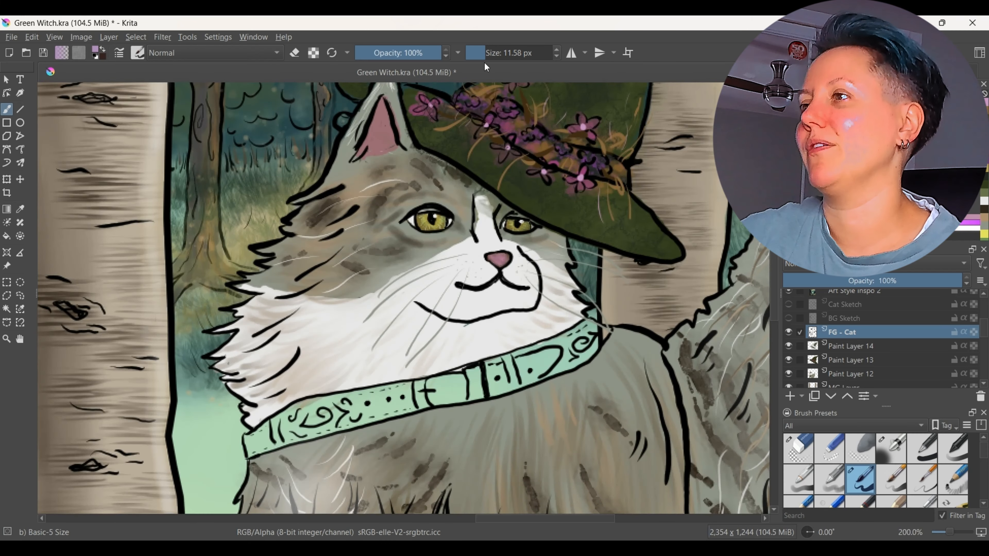
drag(485, 63, 479, 63)
click(598, 166)
click(585, 156)
click(562, 149)
key(ctrl+minus)
key(ctrl+minus)
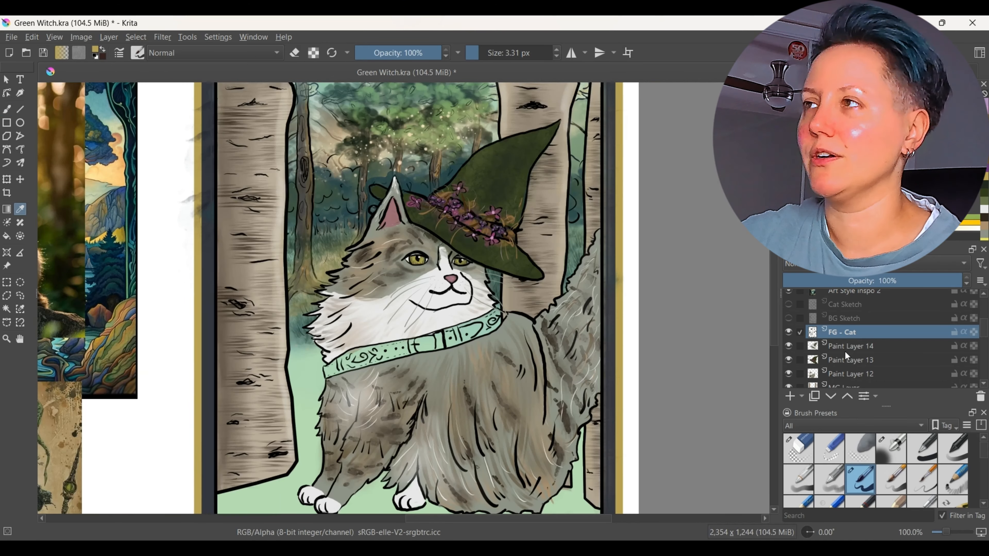
Add a paint layer, move it above FG - Cat, and show the BG Sketch layer.
click(847, 347)
click(790, 397)
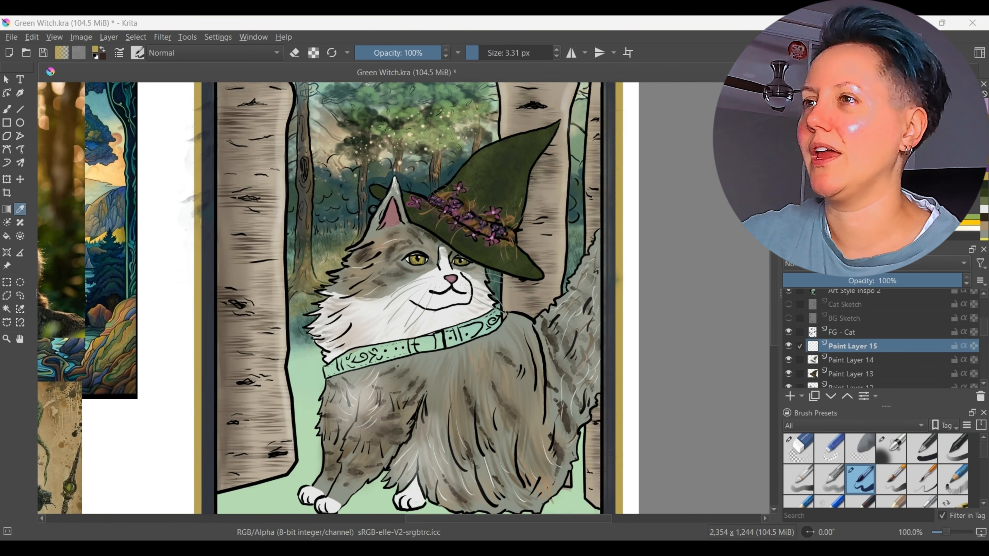
drag(869, 346, 869, 327)
click(789, 319)
Group FG - Cat and Paint Layers 14, 13 and 12 as cAT, and hide the group.
click(837, 346)
shift+click(841, 373)
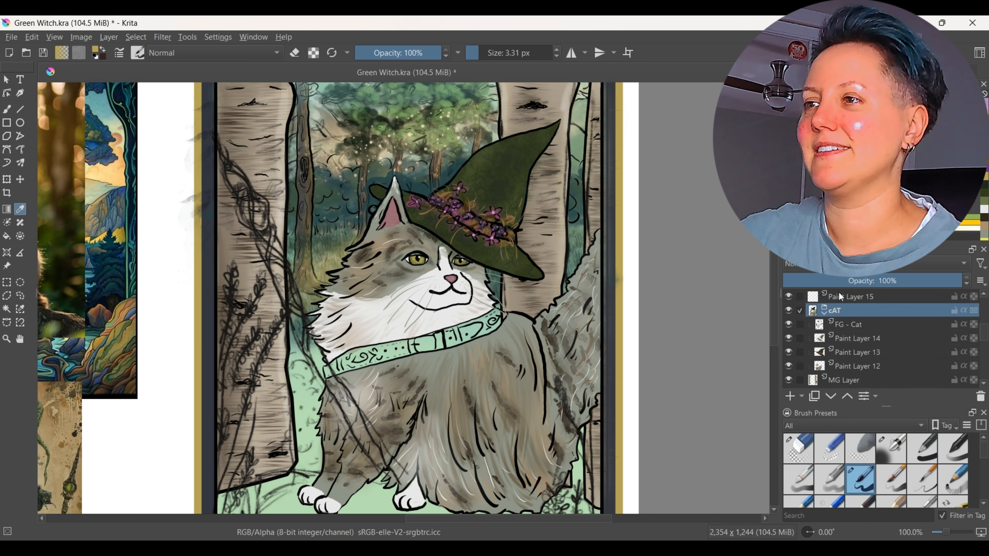
click(789, 311)
Move Paint Layer 15 below MG Layer and set up Texture Snow Pile with a dark green sampled from the background grass.
key(b)
mouse_move(851, 297)
mouse_down()
mouse_move(849, 373)
mouse_move(835, 376)
mouse_up()
key(p)
click(374, 324)
scroll(892, 472, down, 15)
click(953, 460)
key(ctrl+z)
click(506, 52)
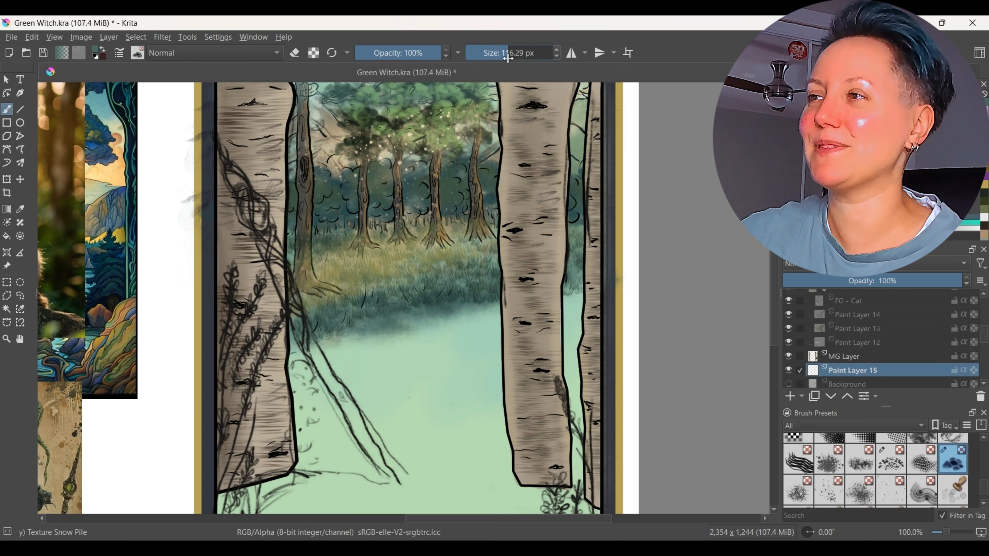
key(ctrl+z)
click(517, 53)
Paint a rounded bush beside the left birch trunk on Paint Layer 15, using Texture Snow Pile and a second sampled green.
mouse_move(312, 370)
mouse_down()
mouse_move(318, 417)
mouse_move(374, 446)
mouse_up()
click(19, 209)
click(448, 138)
click(6, 110)
mouse_move(323, 343)
mouse_down()
mouse_move(374, 409)
mouse_move(334, 429)
mouse_up()
drag(351, 367, 413, 425)
Ink the bush's scalloped outline in black on Paint Layer 15 with Basic-5 Size at 8.30 px.
scroll(892, 471, up, 15)
click(860, 479)
key(d)
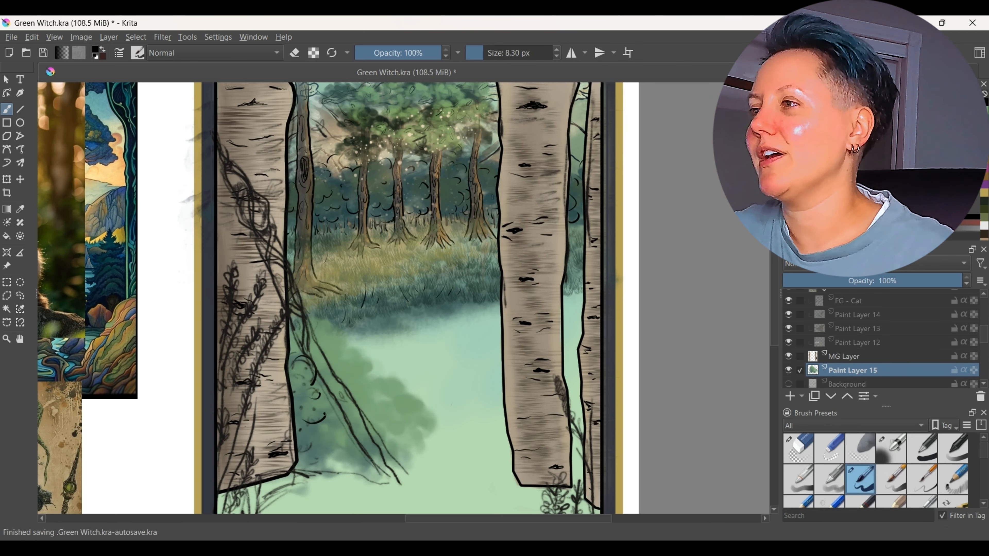
mouse_move(336, 316)
mouse_down()
mouse_move(372, 372)
mouse_move(439, 419)
mouse_up()
drag(376, 399, 395, 408)
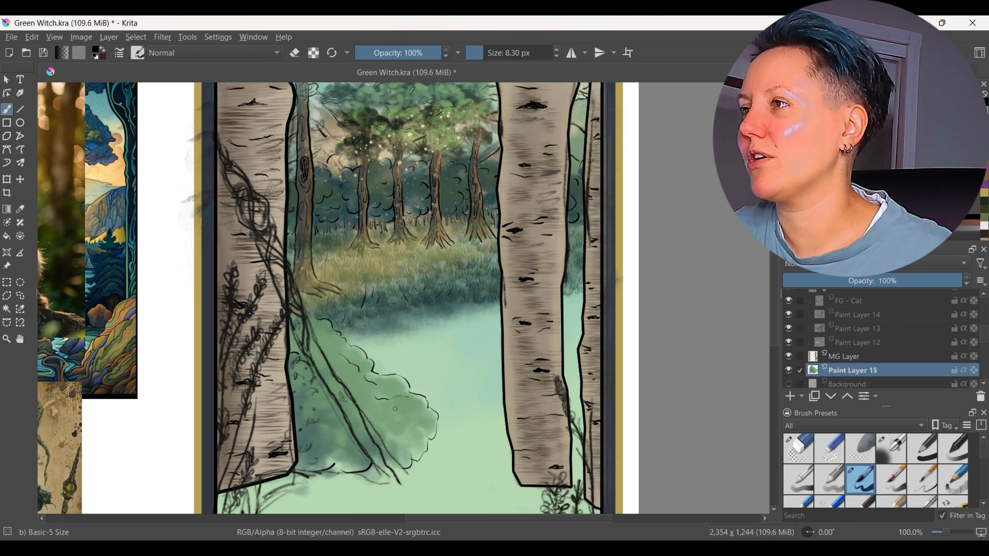
Add short curved black leaf marks inside the bush on Paint Layer 15.
drag(321, 468, 344, 464)
drag(322, 428, 353, 443)
drag(304, 407, 311, 415)
drag(330, 338, 331, 344)
drag(369, 409, 375, 409)
drag(414, 430, 420, 427)
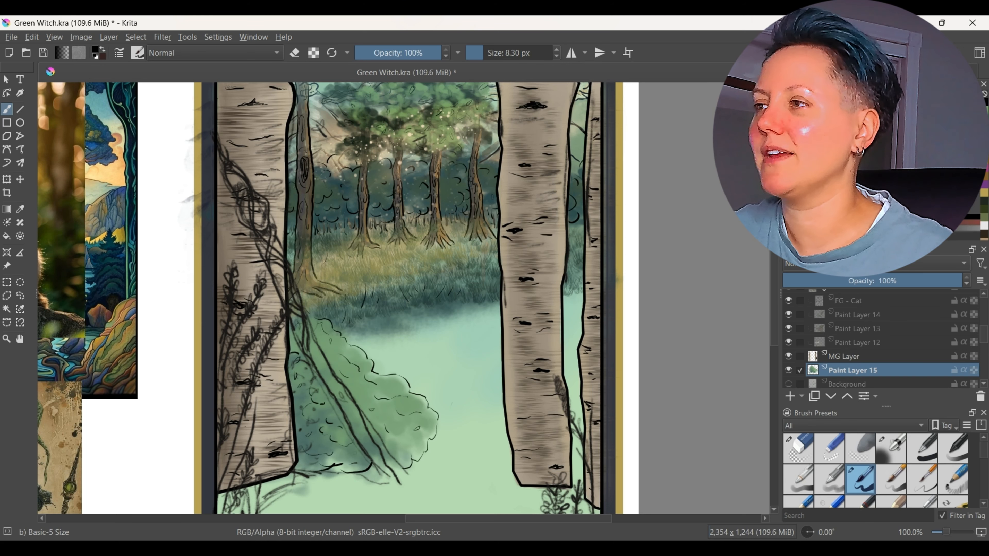
Dot small red berries across the bush on Paint Layer 15, and hide the BG Sketch layer.
click(353, 352)
click(333, 354)
click(321, 330)
click(352, 383)
click(306, 370)
click(302, 399)
click(329, 412)
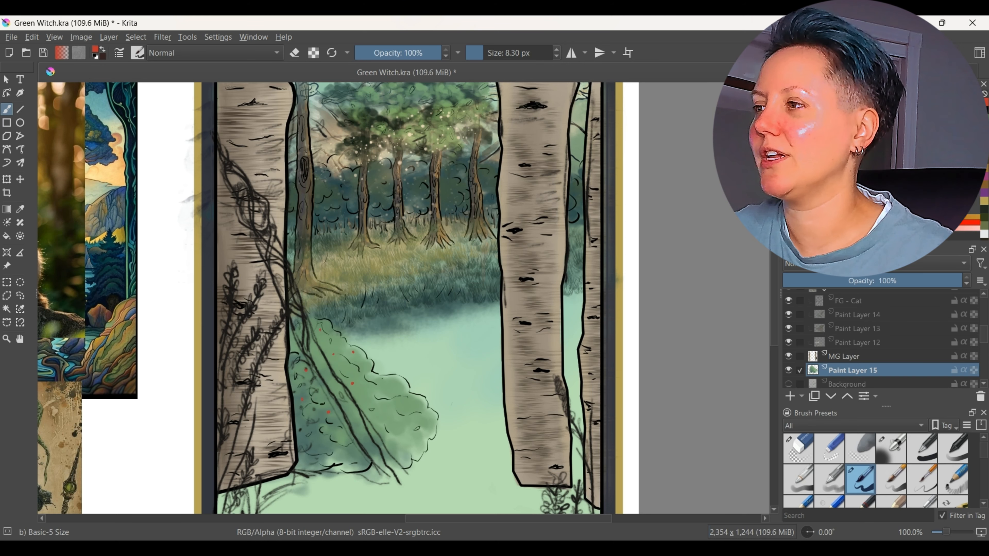
click(788, 370)
scroll(857, 339, up, 2)
key(d)
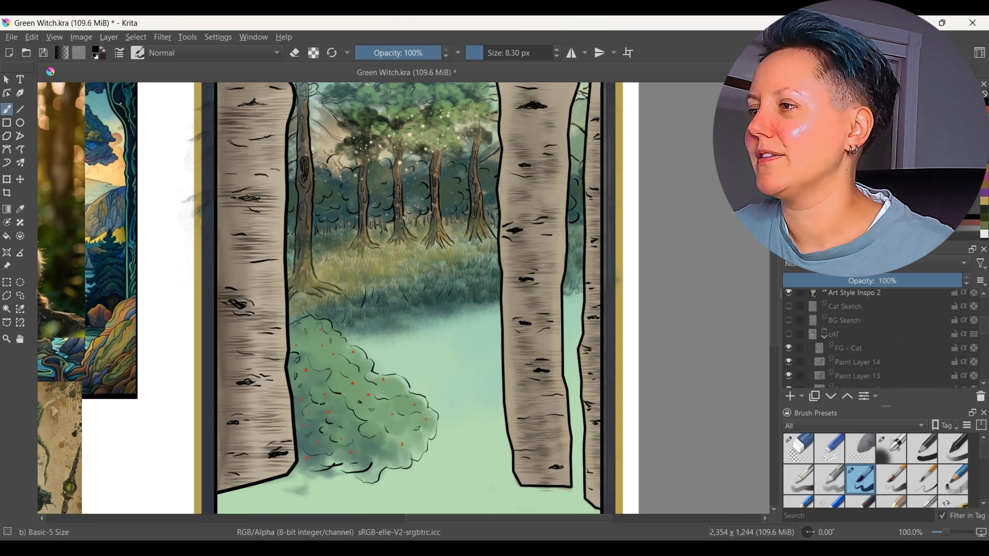
key(minus)
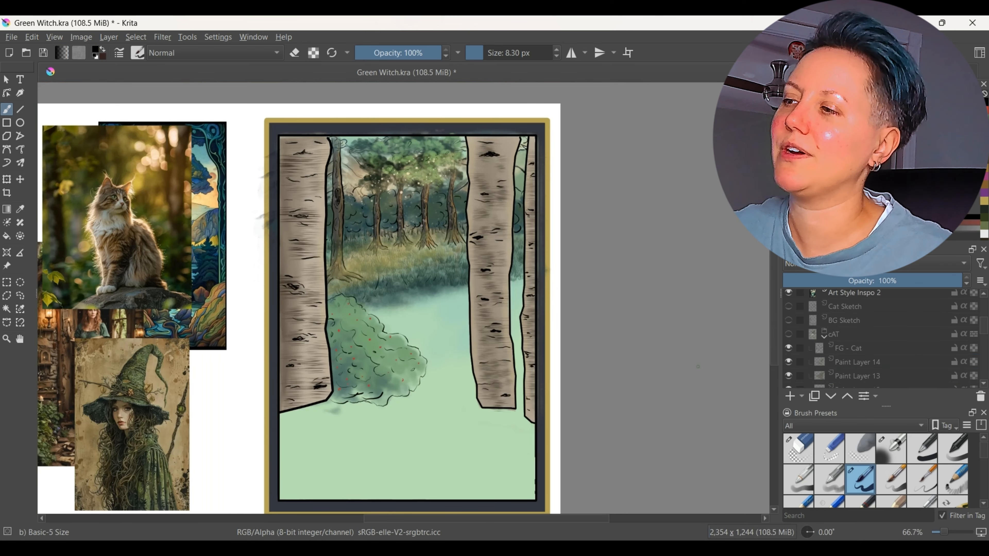
Add a paint layer above MG Layer and paint the sketched leaning staff in brown at 8.30 px, with BG Sketch shown.
key(ctrl+z)
scroll(834, 371, down, 3)
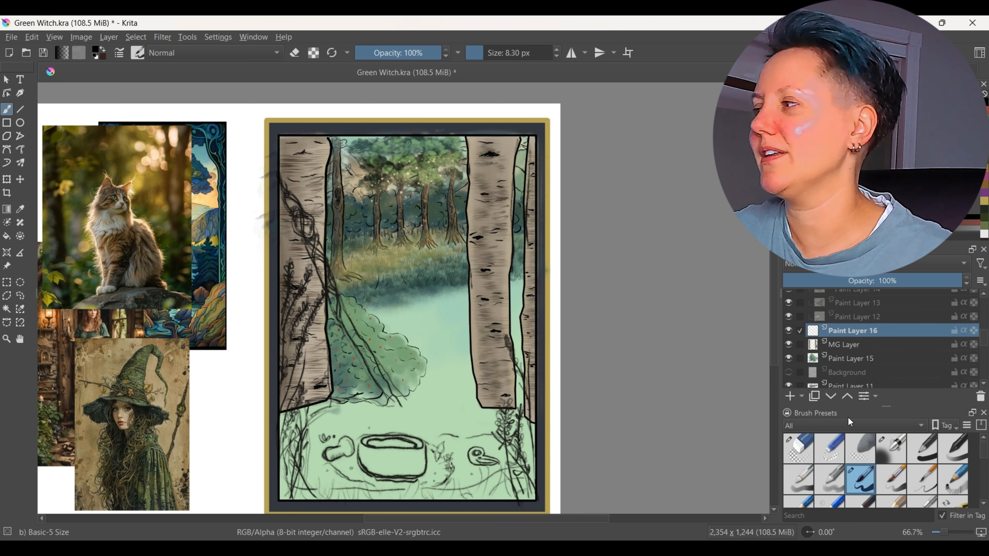
mouse_move(378, 518)
mouse_down()
mouse_move(296, 518)
mouse_move(377, 518)
mouse_up()
ctrl+click(310, 338)
drag(322, 179, 335, 199)
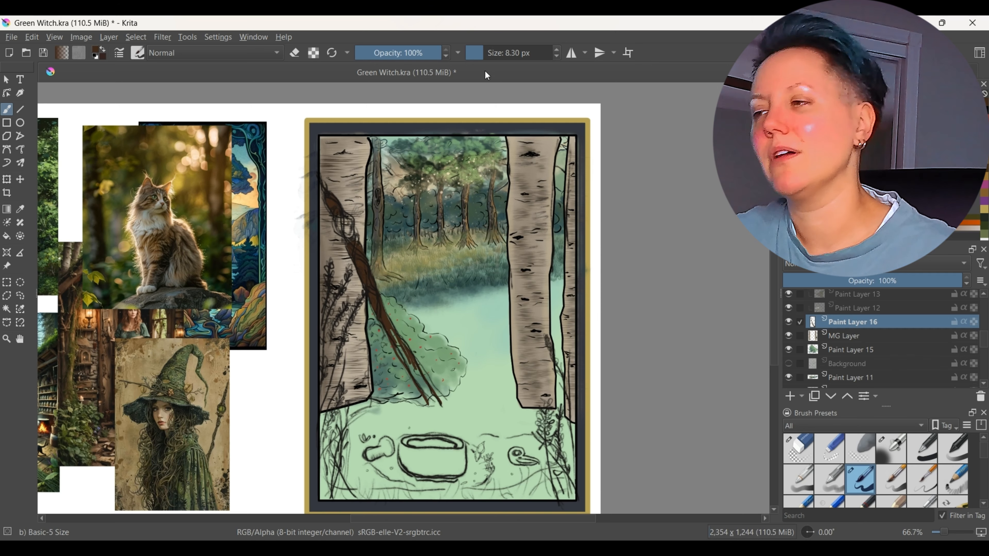
Fill the leaning staff's shaft with brown at 13.51 px on Paint Layer 16, and pick a bright green paint colour.
click(486, 53)
drag(391, 331, 436, 401)
click(877, 160)
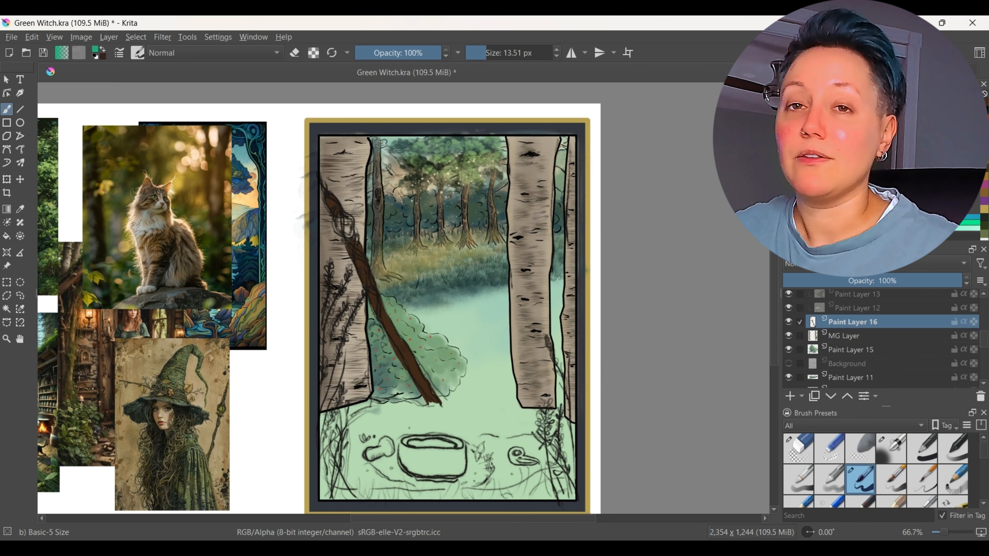
click(930, 160)
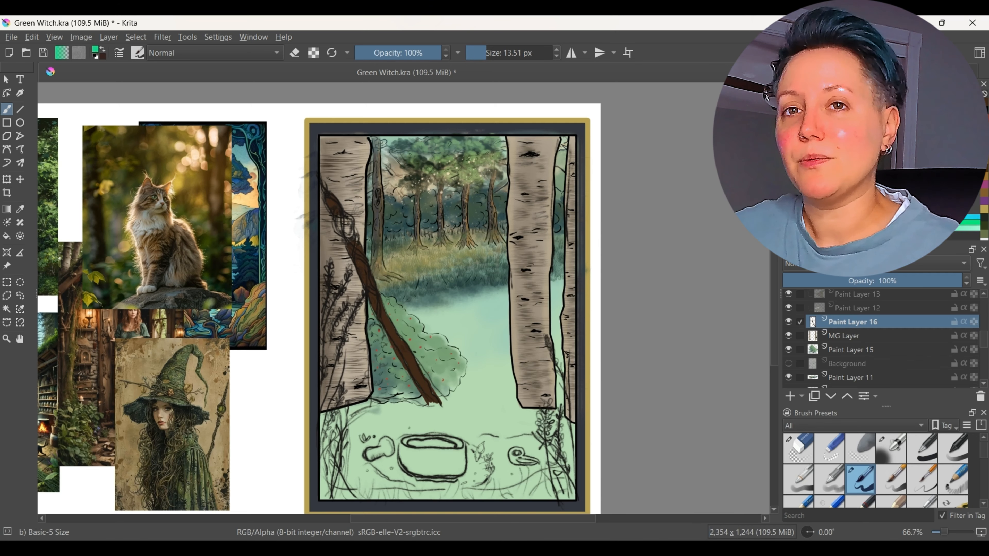
Paint gold bands winding along the staff and a gold-rimmed turquoise gem near its head on Paint Layer 16 at 13.51 px.
click(22, 209)
click(307, 213)
click(7, 110)
drag(335, 212, 335, 225)
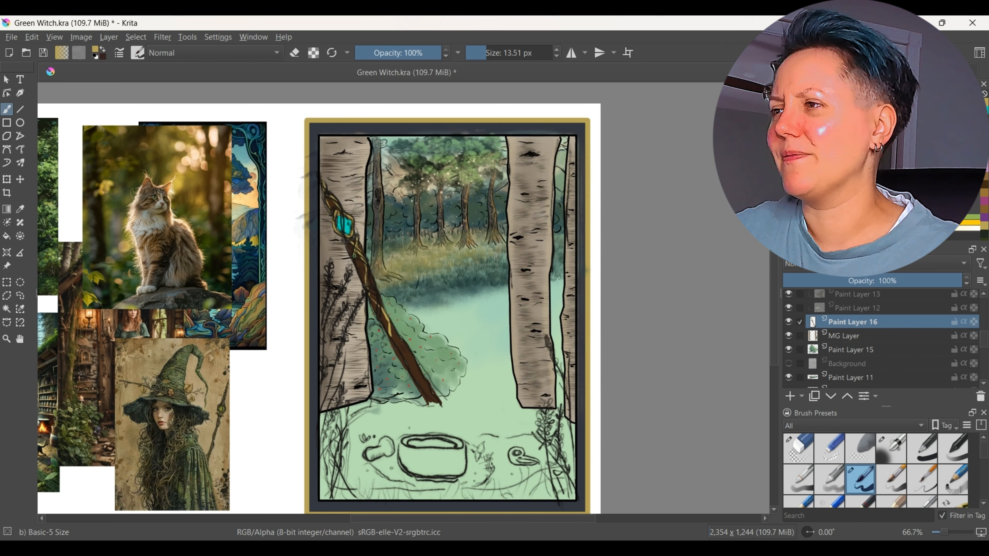
Add a paint layer above Paint Layer 16 and outline the staff, gold bands and gem in black at 5.70 px.
key(Insert)
scroll(403, 224, up, 2)
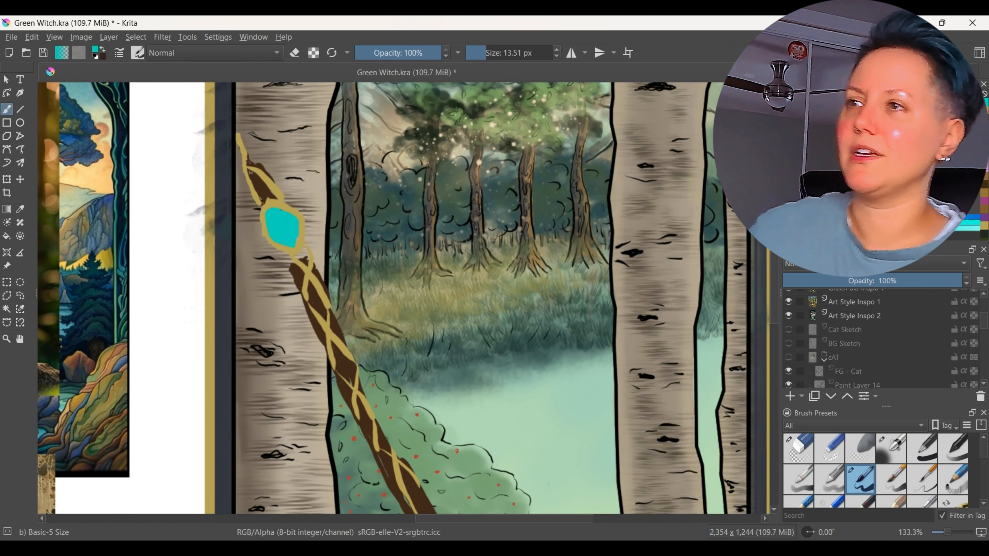
click(481, 53)
drag(239, 133, 249, 158)
key(ctrl+plus)
drag(774, 273, 774, 251)
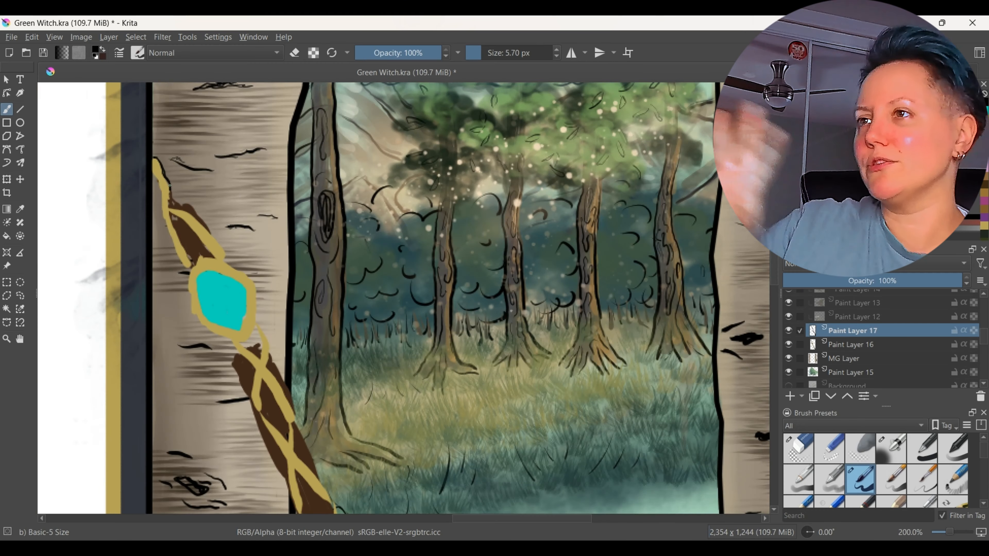
mouse_move(153, 178)
mouse_down()
mouse_move(171, 238)
mouse_move(174, 197)
mouse_move(224, 251)
mouse_move(188, 291)
mouse_move(254, 282)
mouse_move(202, 273)
mouse_up()
key(Page_Down)
drag(255, 338, 226, 352)
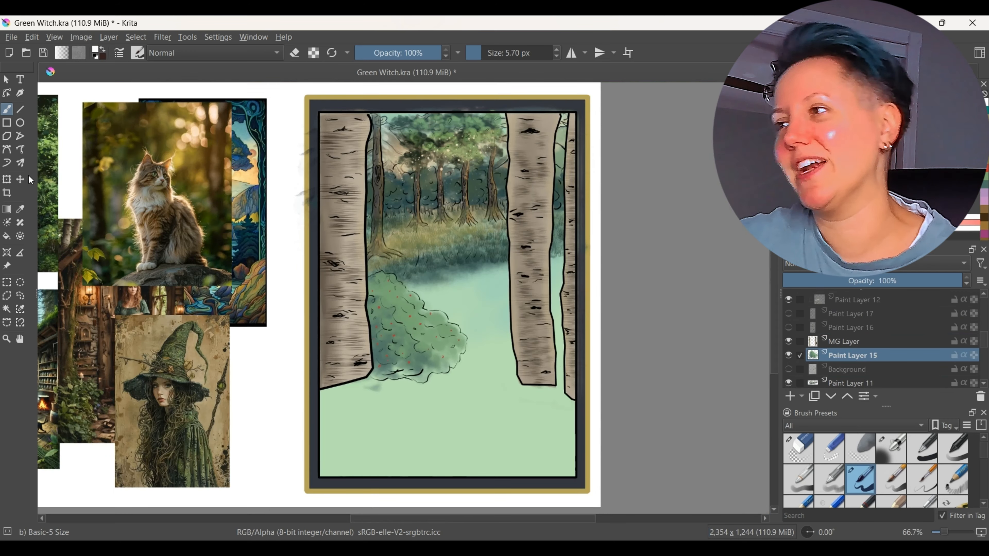
Draw diagonal golden light rays across the meadow and bush on Paint Layer 15, using straight lines with Dry Textured Creases at 110 px.
key(p)
click(433, 232)
scroll(877, 471, down, 5)
click(953, 493)
click(20, 109)
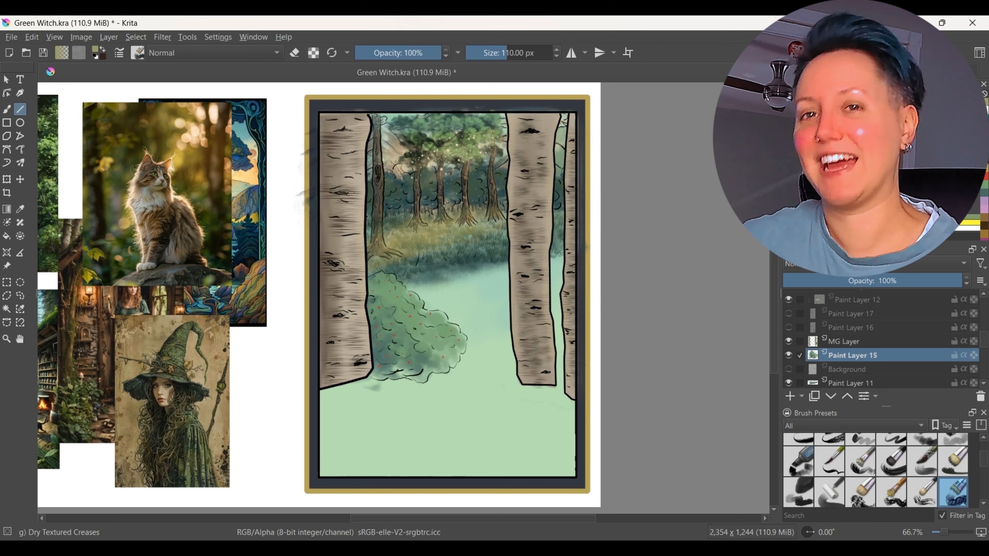
click(884, 152)
drag(507, 234, 411, 304)
key(ctrl+z)
drag(508, 277, 393, 331)
drag(506, 259, 383, 308)
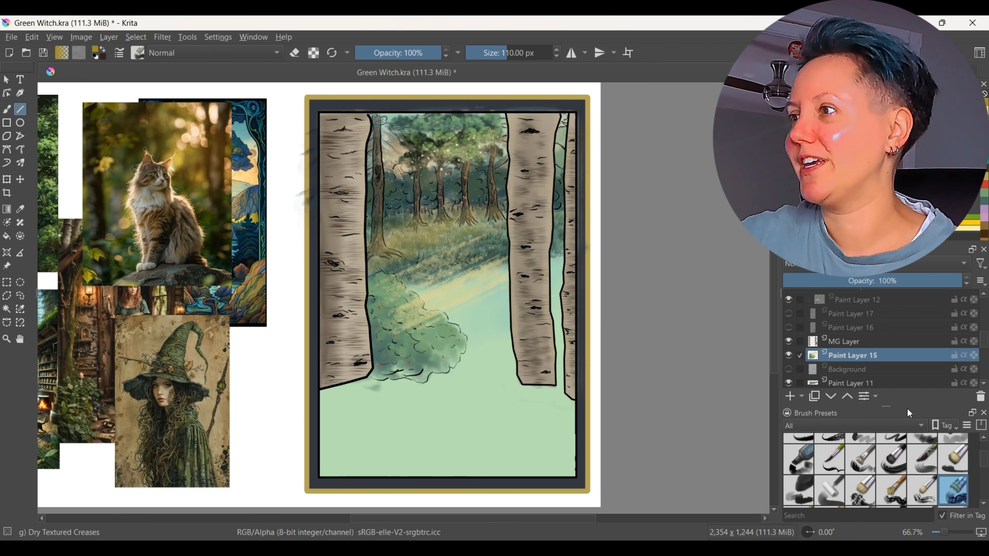
Soften the light rays with Blender Blur at 60 px, and show the cat and staff layers again.
scroll(907, 467, down, 5)
click(953, 456)
key(b)
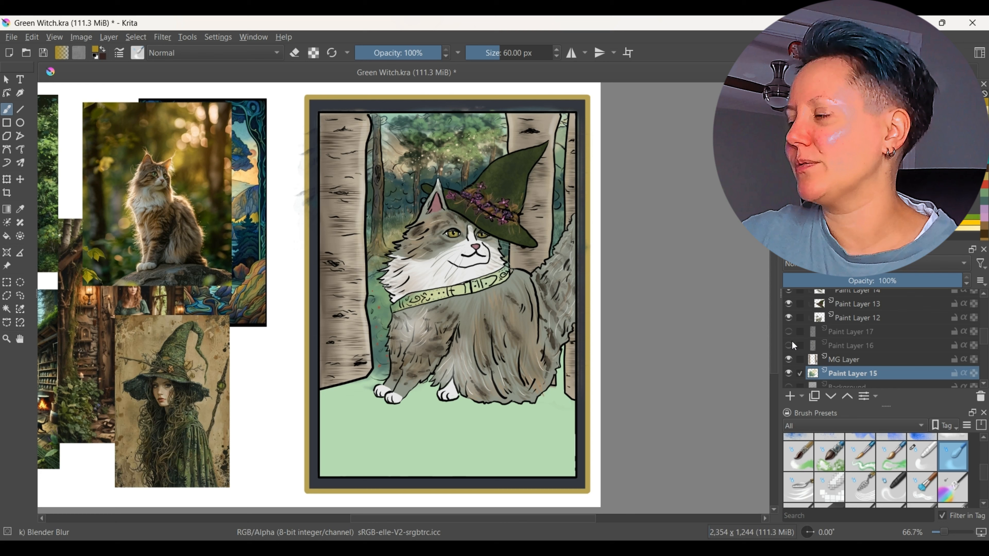
click(788, 346)
scroll(791, 343, up, 3)
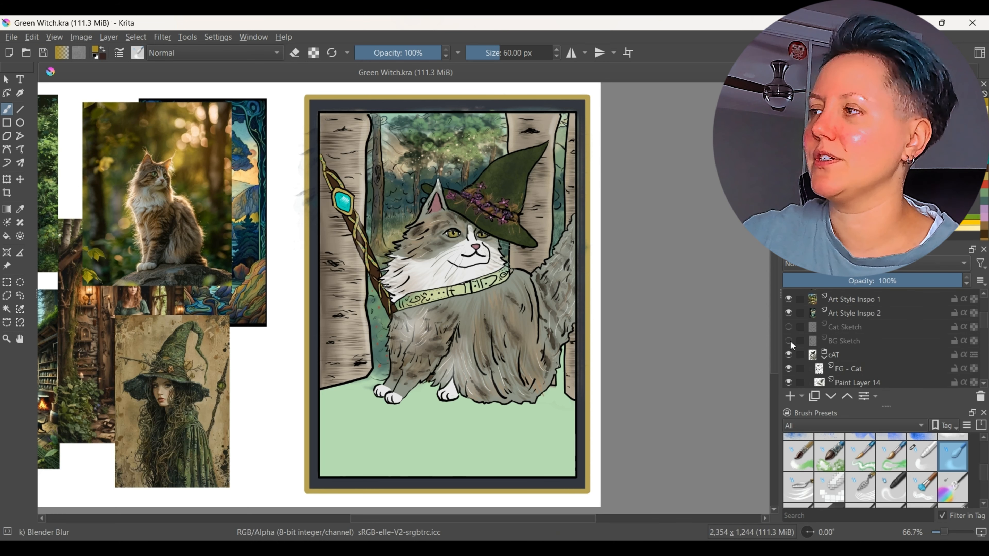
Show BG Sketch, add a paint layer above MG Layer, and cover the foreground with dark grey rock colour sampled from the cat photo.
click(789, 341)
click(21, 209)
click(187, 267)
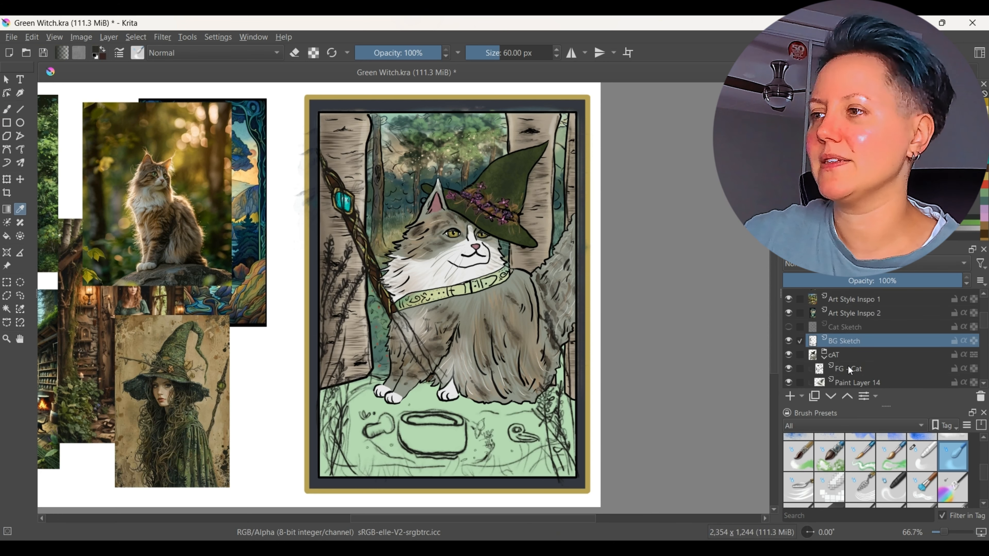
scroll(853, 368, down, 3)
click(851, 356)
click(790, 396)
drag(984, 476, 980, 492)
click(953, 440)
mouse_move(368, 409)
mouse_down()
mouse_move(529, 429)
mouse_move(331, 467)
mouse_up()
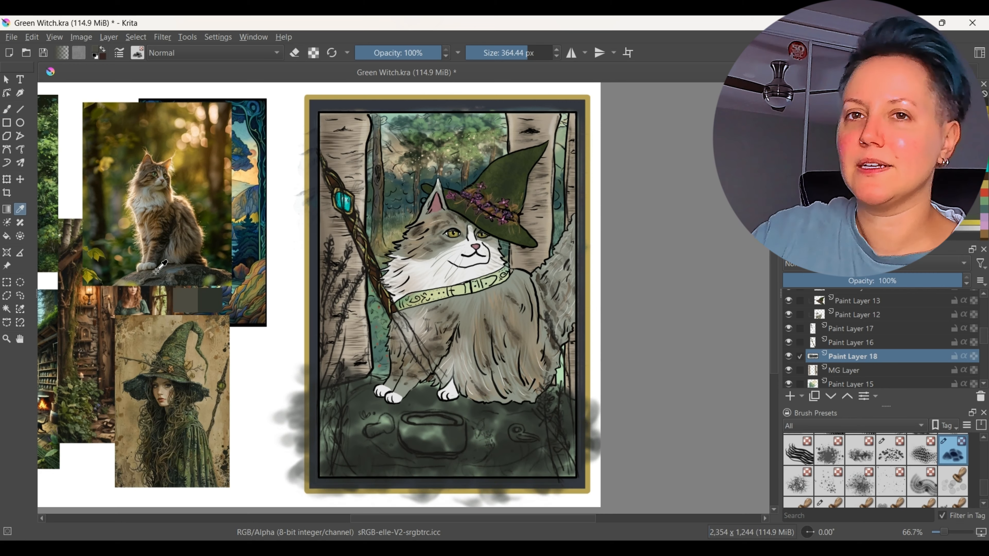
Erase the dark rock paint spilling outside the card frame with Eraser Circle at 33.22 px.
scroll(876, 467, up, 5)
click(798, 448)
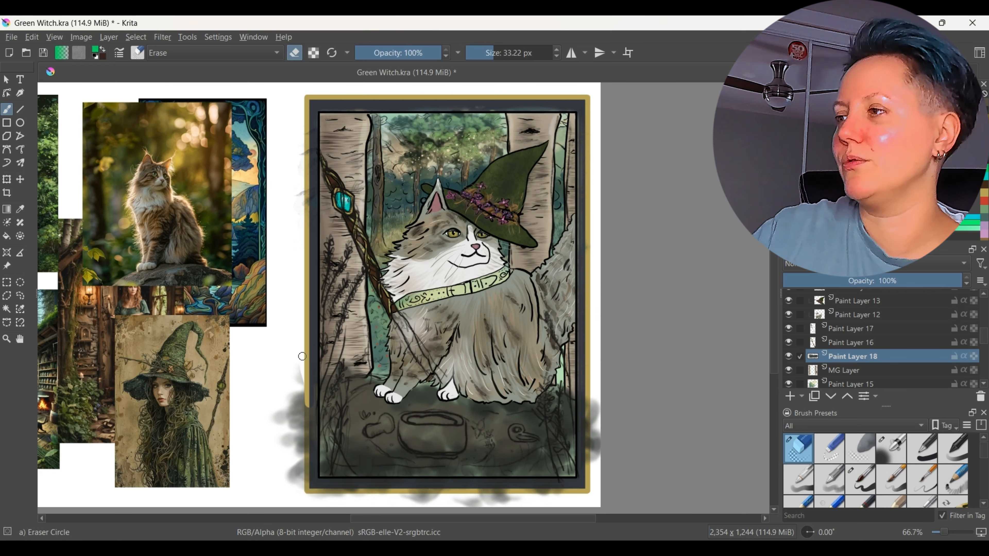
mouse_move(290, 371)
mouse_down()
mouse_move(312, 388)
mouse_move(290, 481)
mouse_move(376, 495)
mouse_move(477, 495)
mouse_move(595, 429)
mouse_up()
Draw thick black rock contours around the foreground on Paint Layer 18 with Basic-5 Size at 17.97 px.
click(861, 480)
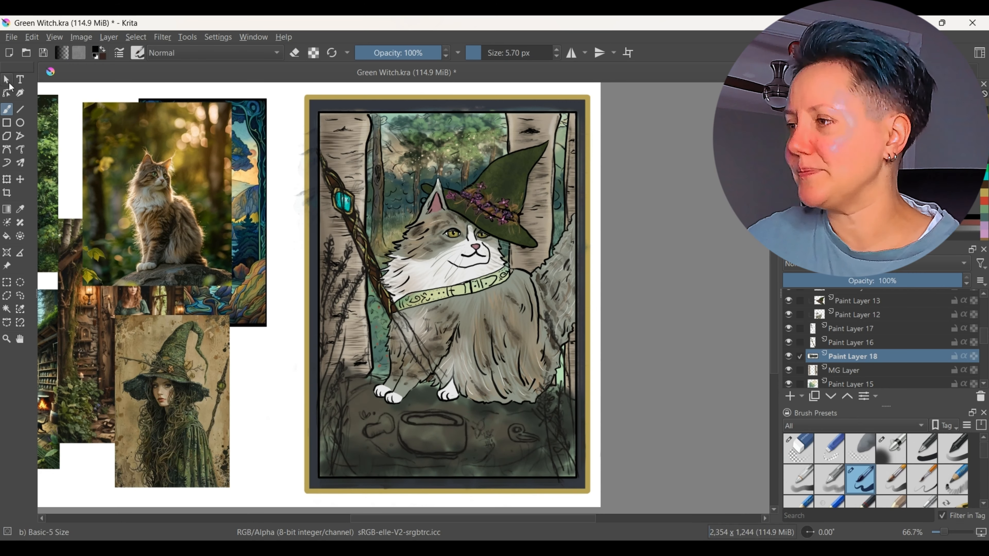
click(843, 371)
click(853, 355)
click(489, 53)
drag(345, 364, 389, 374)
drag(323, 433, 363, 467)
drag(366, 385, 342, 439)
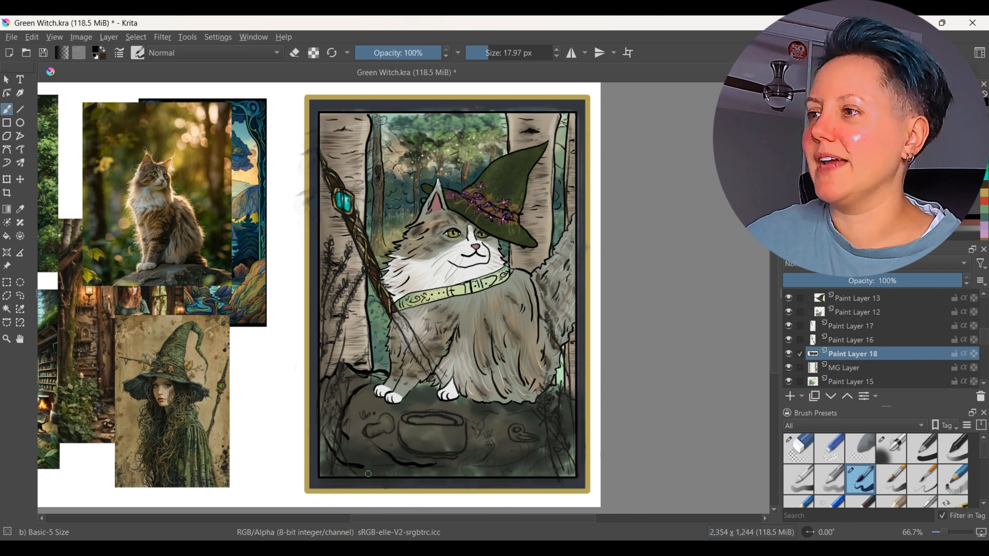
drag(466, 420, 459, 466)
drag(397, 462, 373, 439)
Add black cracks and short hatching to the rock around the sketched bowl and along the card's lower edge.
scroll(550, 334, down, 3)
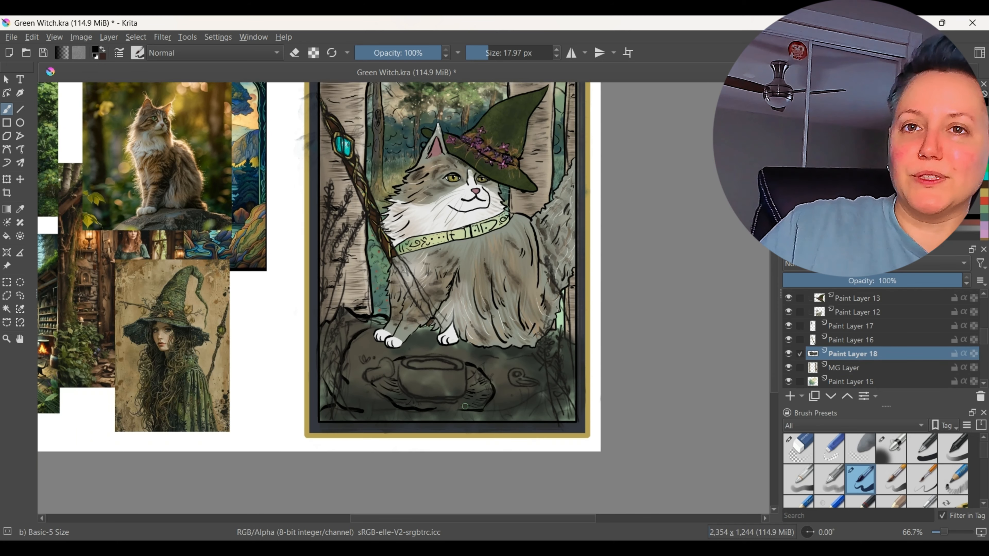
drag(486, 358, 509, 358)
mouse_move(511, 354)
mouse_down()
mouse_move(553, 376)
mouse_move(511, 418)
mouse_up()
drag(422, 414, 438, 415)
drag(363, 395, 384, 413)
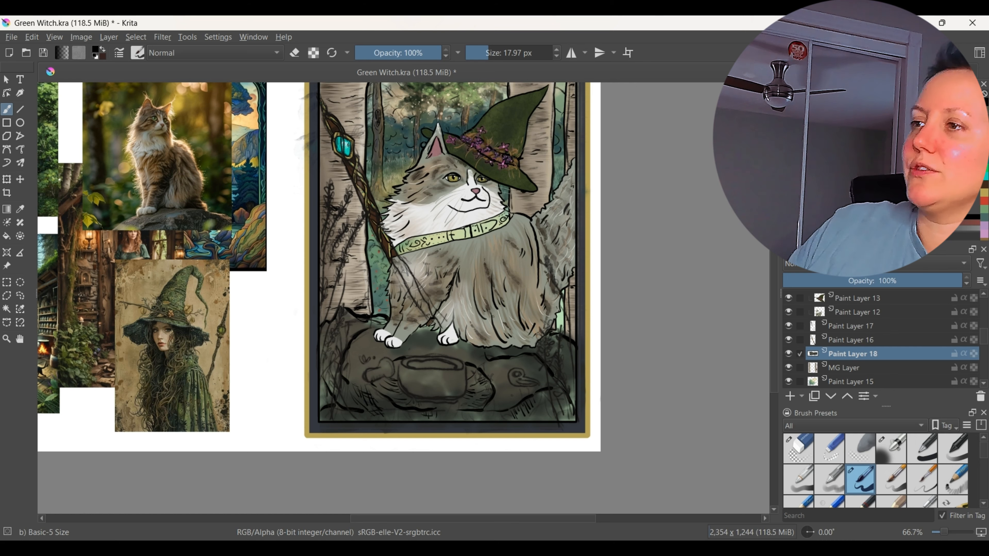
drag(570, 359, 568, 386)
Blend the rock's surface beneath the cat with Blender Rake at 120 px, and hide BG Sketch.
ctrl+click(561, 390)
scroll(877, 472, down, 8)
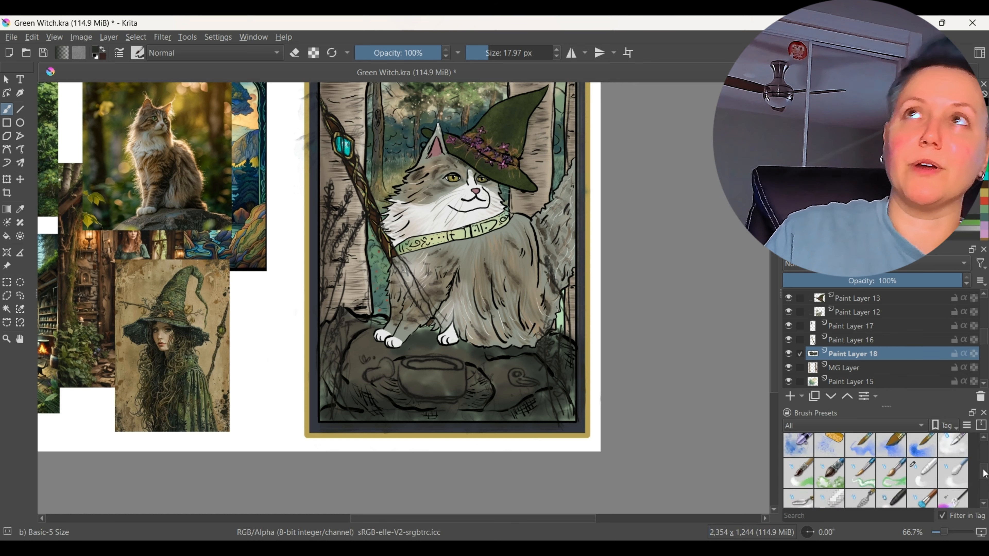
click(799, 462)
drag(421, 329, 416, 351)
click(860, 462)
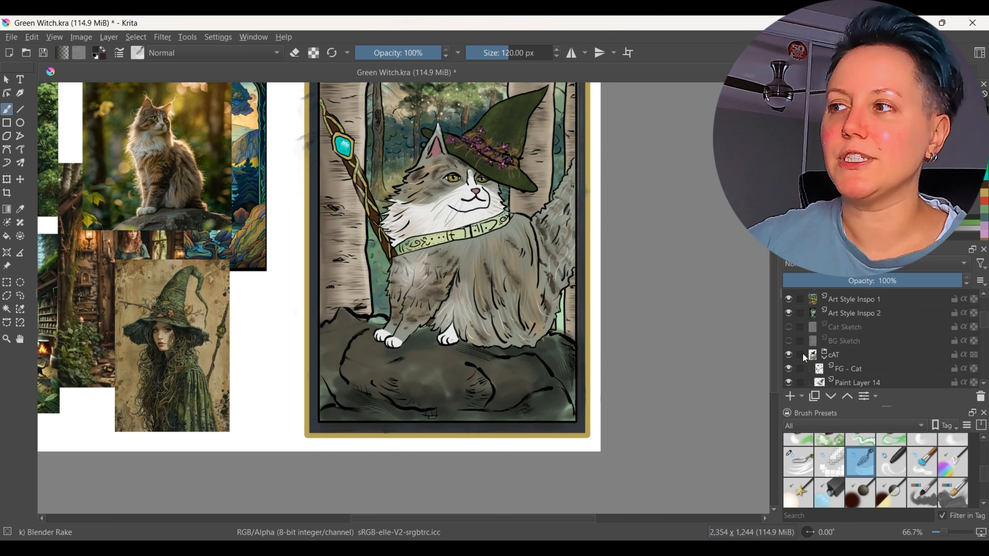
Texture the rock with grey sampled from the reference images, using Texture Noise at 120 px.
scroll(866, 468, down, 10)
click(860, 460)
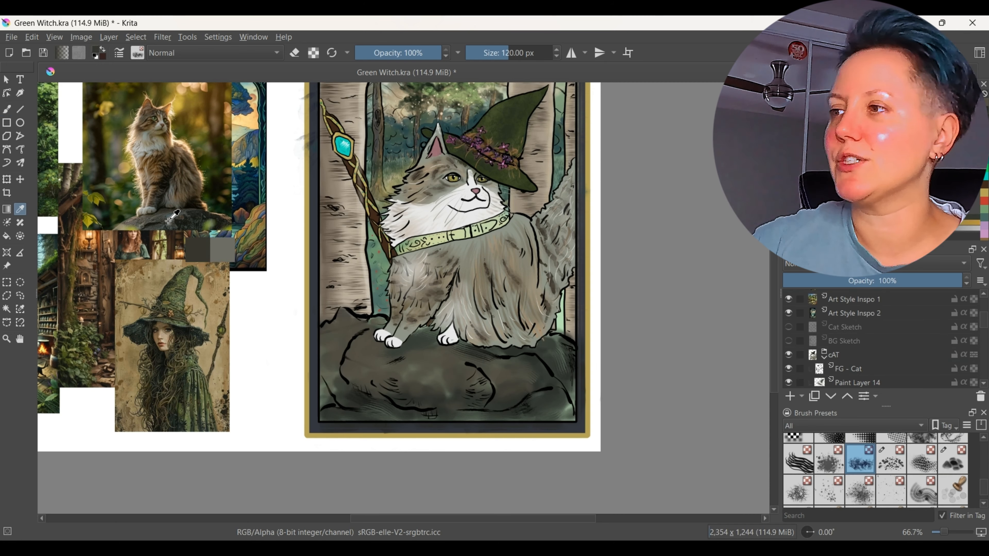
ctrl+click(213, 285)
drag(334, 339, 335, 360)
drag(373, 374, 393, 394)
drag(506, 399, 557, 378)
drag(331, 370, 339, 398)
Add brown texture patches to the rock with Texture Noise, sampling the colour from the witch reference image.
ctrl+click(194, 370)
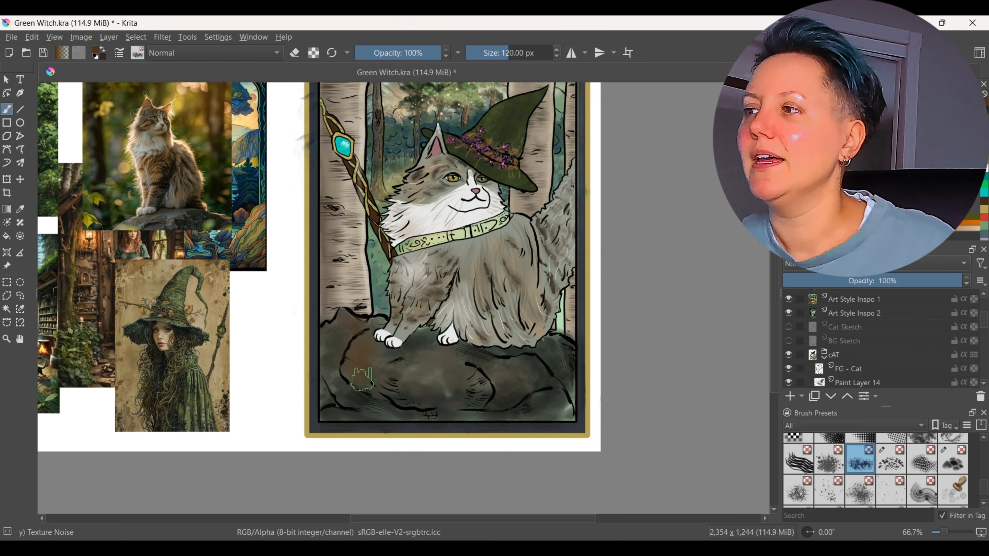
drag(359, 353, 366, 386)
drag(403, 351, 417, 361)
ctrl+click(195, 370)
drag(507, 374, 526, 395)
Darken the rock's lower edge with black Airbrush Soft strokes and save the document.
key(slash)
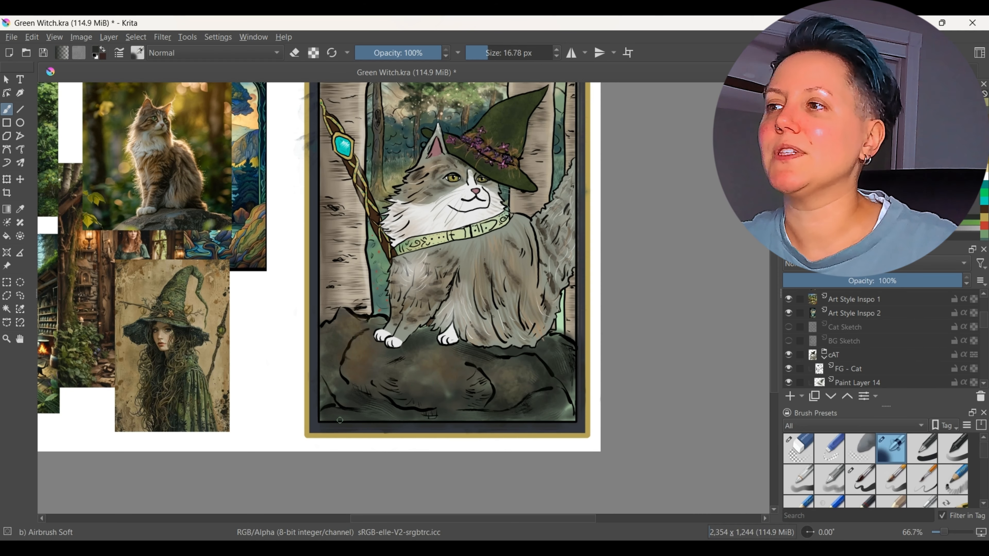
mouse_move(459, 413)
mouse_down()
mouse_move(492, 419)
mouse_move(572, 384)
mouse_up()
key(minus)
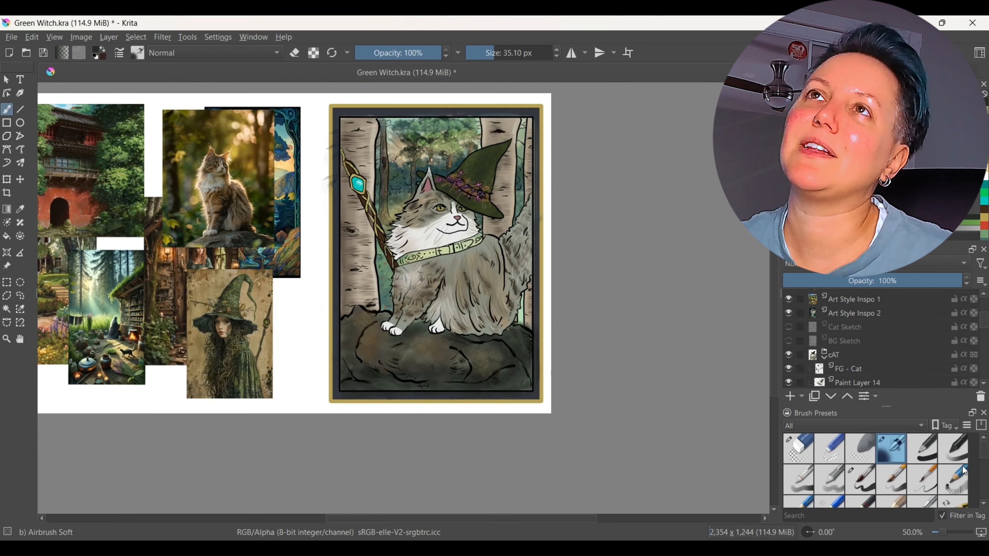
click(43, 56)
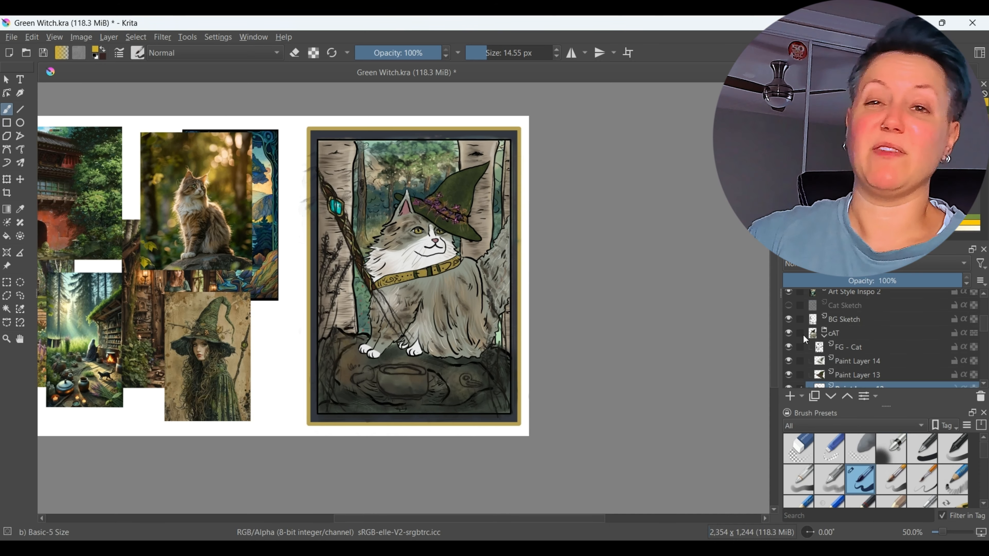
Add a paint layer above the cAT group and paint the sketched bowl in brown at 14.55 px.
click(803, 334)
ctrl+click(278, 152)
mouse_move(363, 448)
mouse_down()
mouse_move(445, 448)
mouse_move(447, 468)
mouse_up()
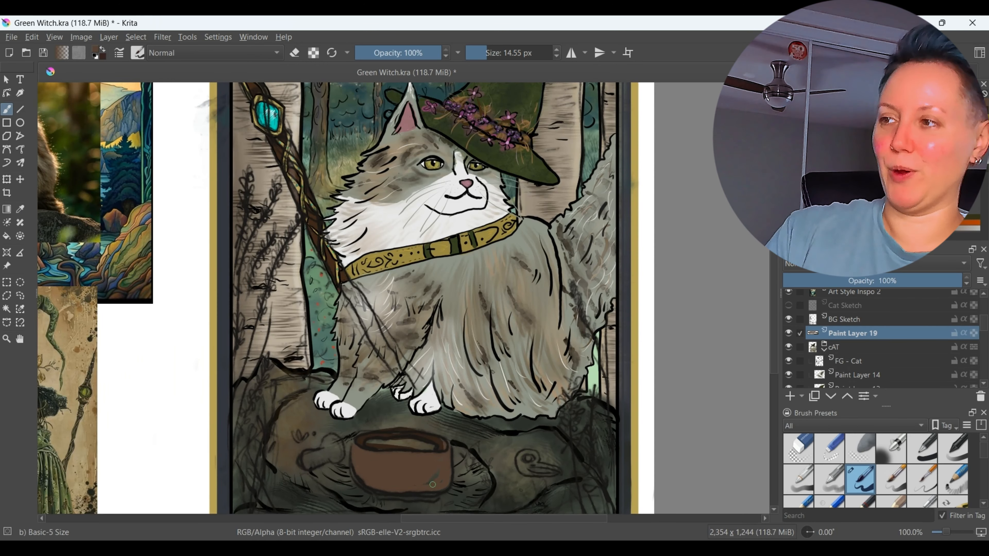
Shade the brown bowl and smooth its colours with Blender Basic at 26.37 px.
key(slash)
key(slash)
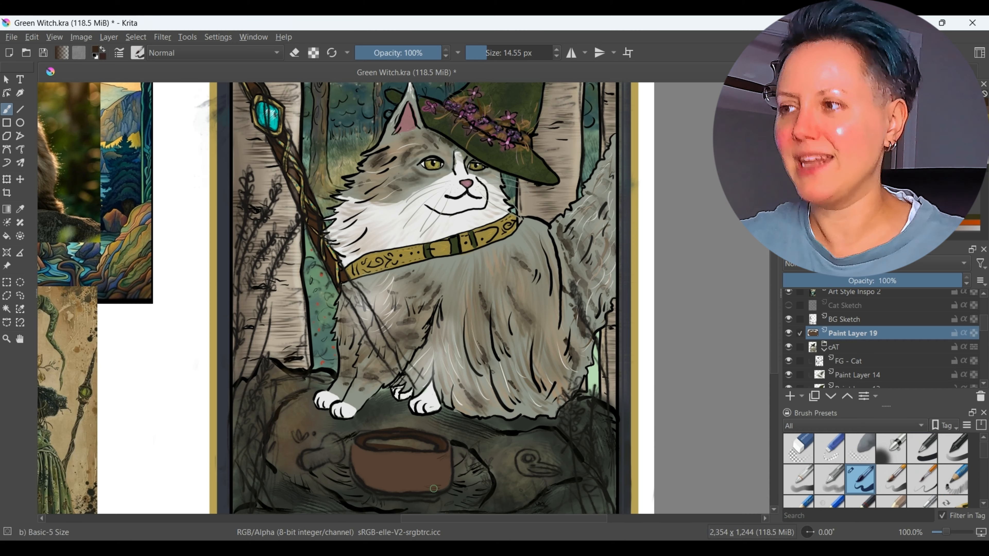
key(slash)
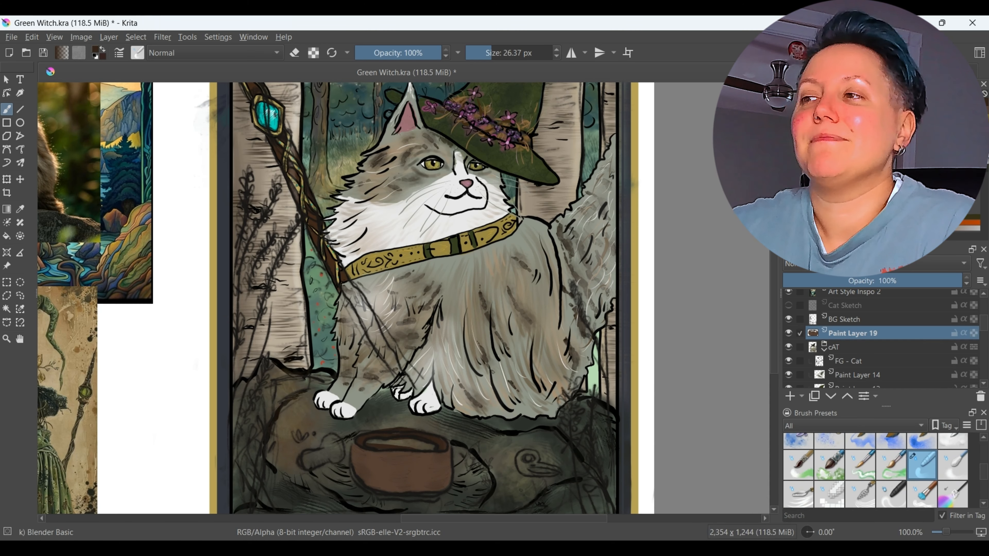
Fill the bowl's opening with black, hide BG Sketch, and blend the dark interior with Blender Basic at 26.37 px.
key(slash)
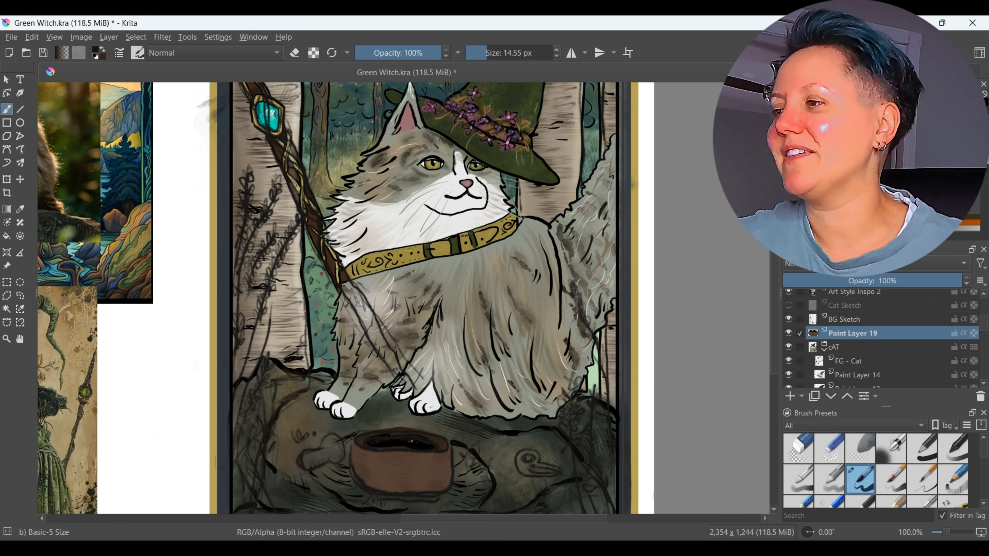
click(789, 319)
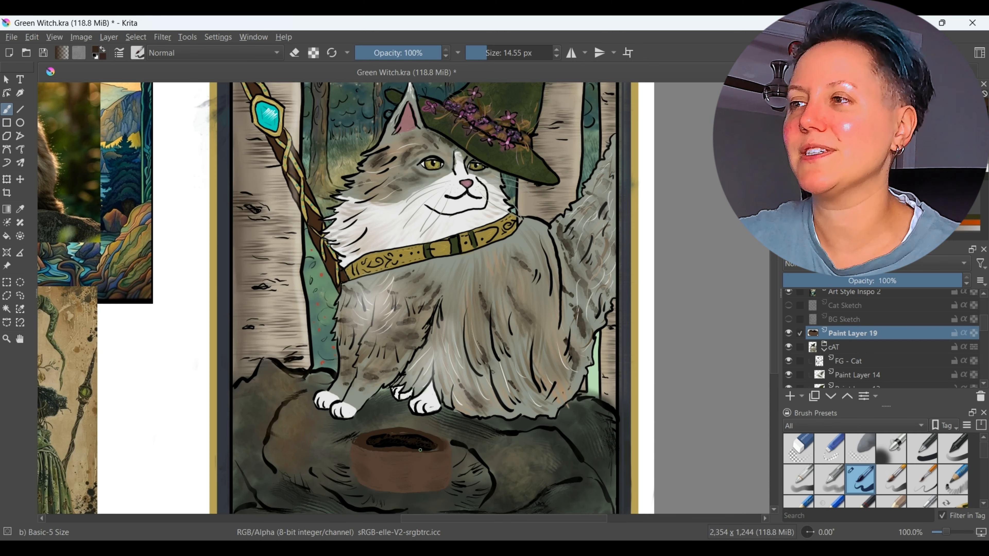
key(slash)
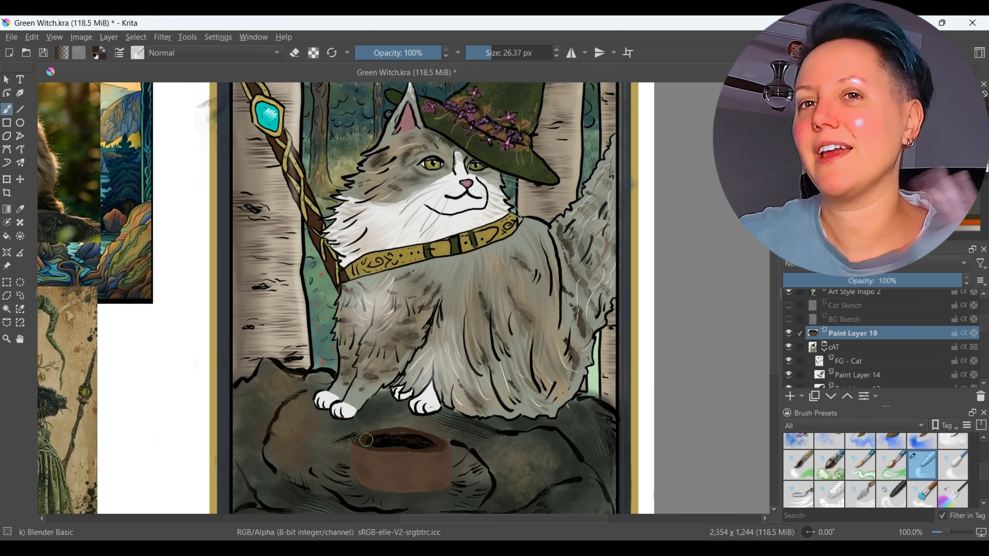
drag(377, 443, 406, 440)
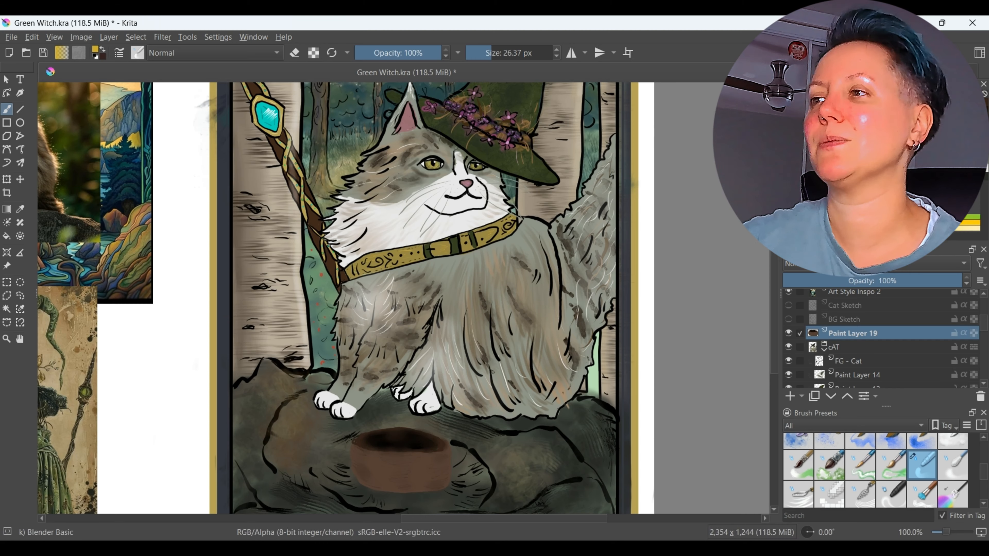
Dot small gold specks inside the bowl's dark opening with Basic-5 Size.
key(slash)
click(403, 443)
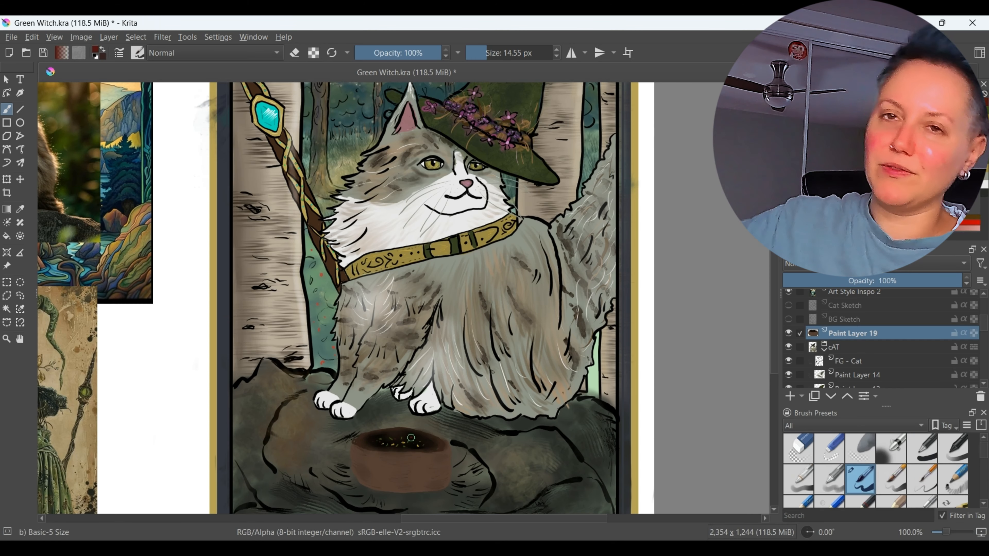
scroll(411, 438, down, 1)
Outline the bowl and its rim in black at 14.55 px and add short grain marks on its side.
ctrl+click(410, 486)
scroll(410, 485, up, 1)
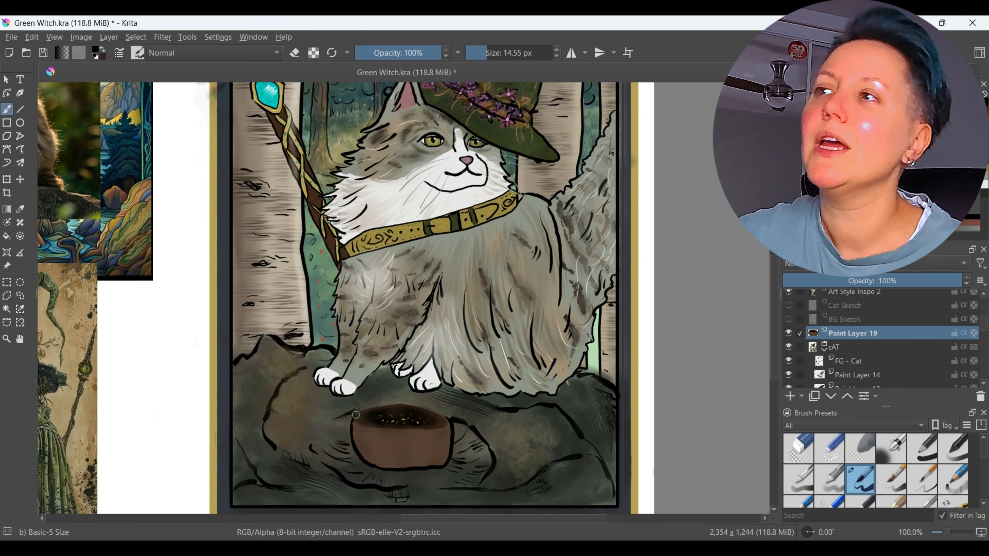
drag(355, 421, 447, 421)
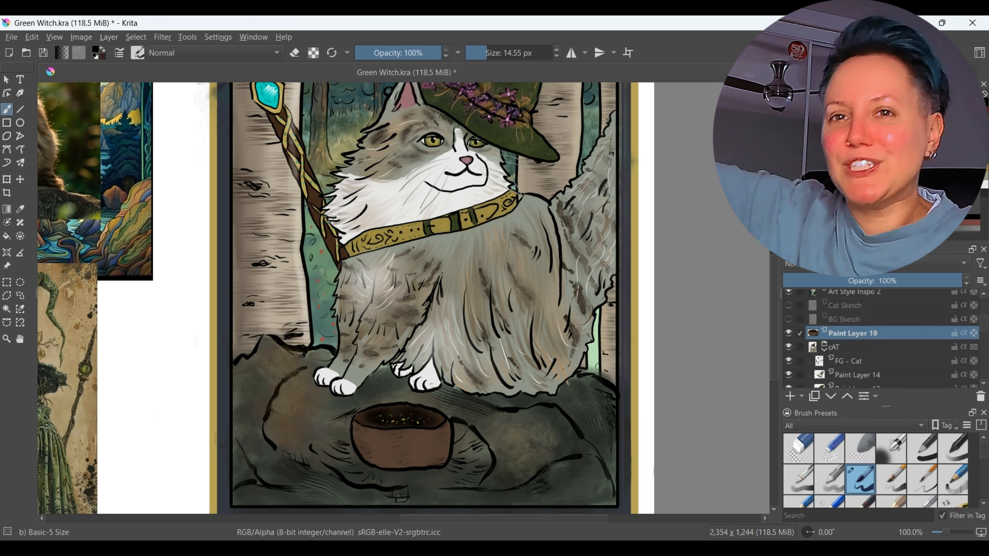
key(minus)
Show BG Sketch, paint the sketched bone beside the bowl in off-white, and outline it in black.
click(788, 320)
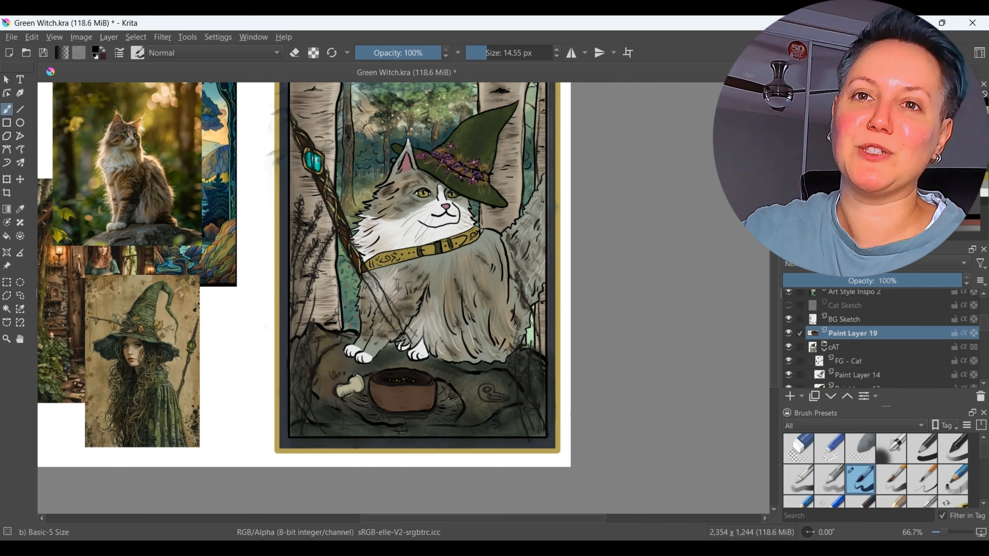
drag(355, 375, 361, 392)
drag(349, 384, 353, 393)
click(482, 53)
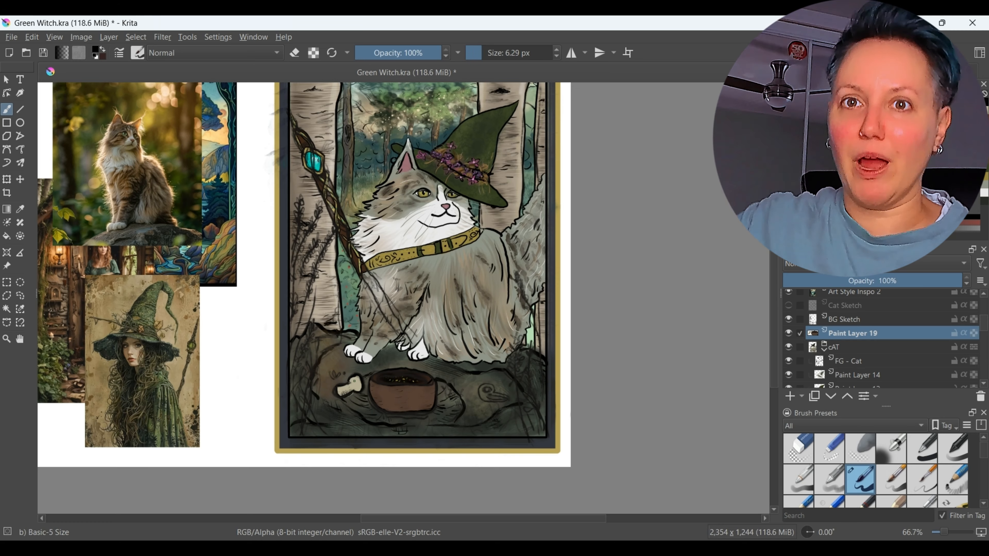
Outline the sketched bird skull beside the bowl in black and fill it with the bone's off-white.
key(plus)
scroll(404, 298, down, 1)
drag(539, 386, 526, 405)
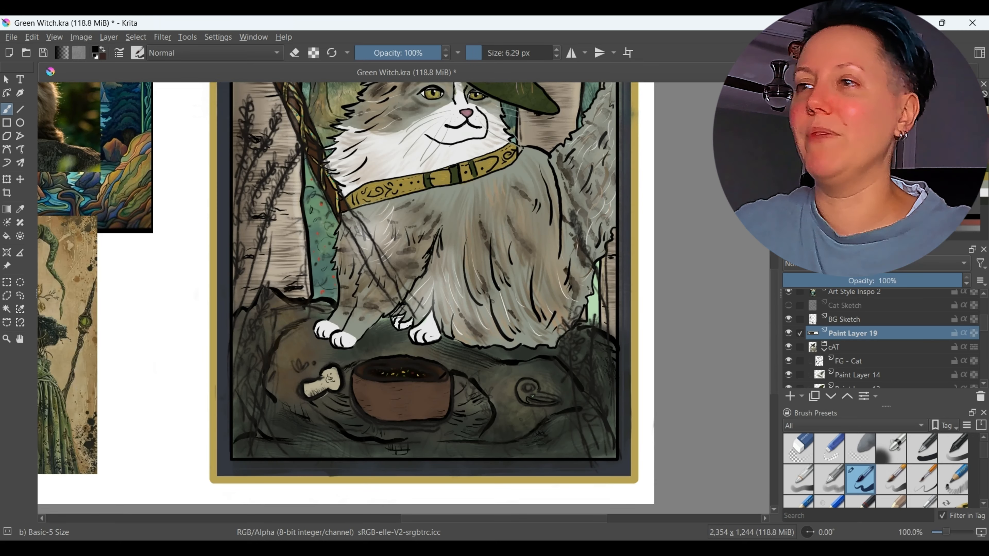
ctrl+click(331, 377)
key(f)
click(537, 392)
click(545, 401)
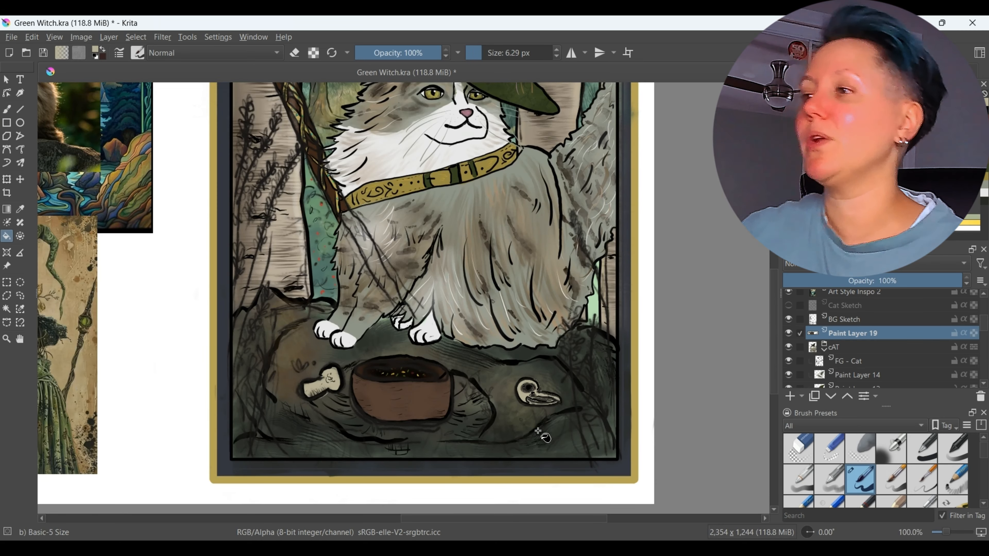
Hide BG Sketch and add the black eye and fine line details to the bird skull with Basic-5 Size.
key(minus)
mouse_move(774, 322)
mouse_down()
mouse_move(774, 301)
mouse_move(774, 346)
mouse_up()
key(plus)
key(plus)
key(b)
click(788, 319)
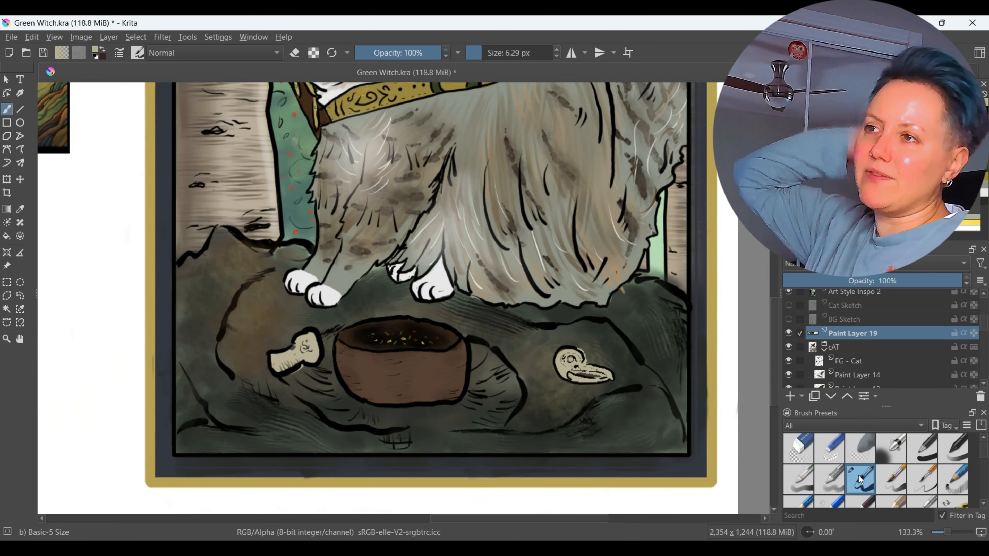
ctrl+click(638, 360)
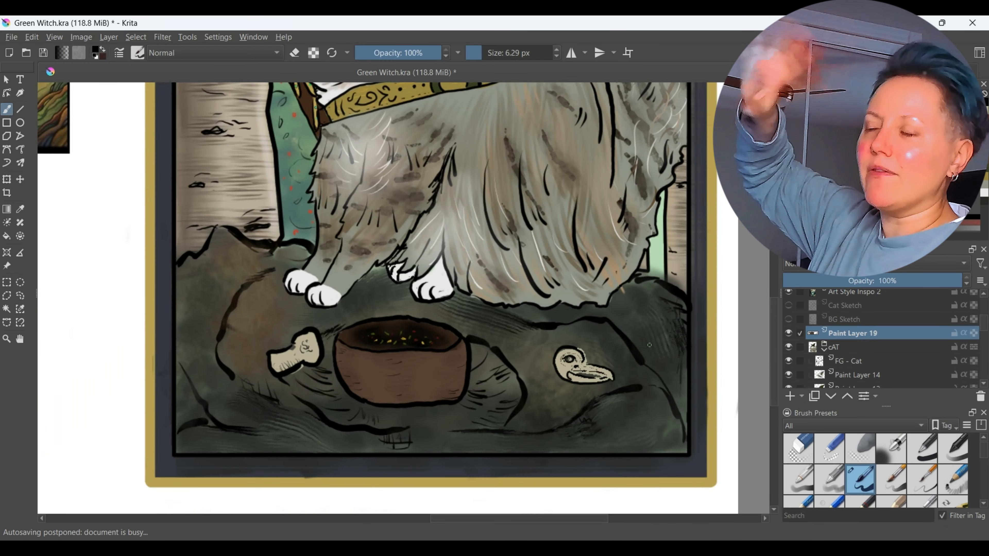
ctrl+click(590, 374)
Show BG Sketch and hide the cAT group, Paint Layers 16, 17 and 18, and MG Layer.
key(minus)
key(minus)
drag(773, 335, 774, 294)
click(789, 320)
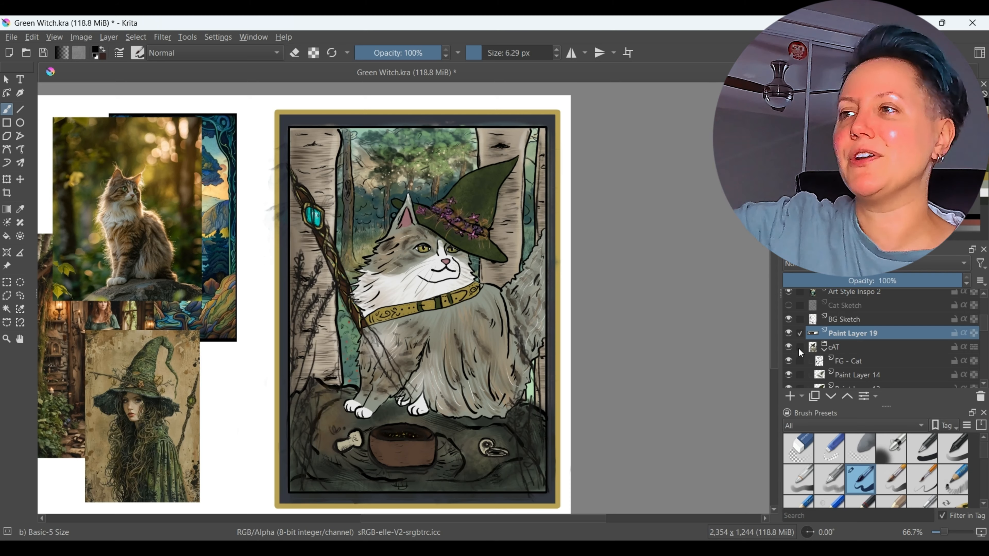
scroll(788, 343, down, 3)
click(788, 341)
click(789, 355)
drag(983, 339, 983, 330)
click(789, 314)
drag(983, 331, 981, 341)
click(788, 313)
click(789, 327)
Sample olive from the witch reference and paint tall stalks and grass blades along the card's lower edge at 6.92 px.
click(20, 209)
click(172, 466)
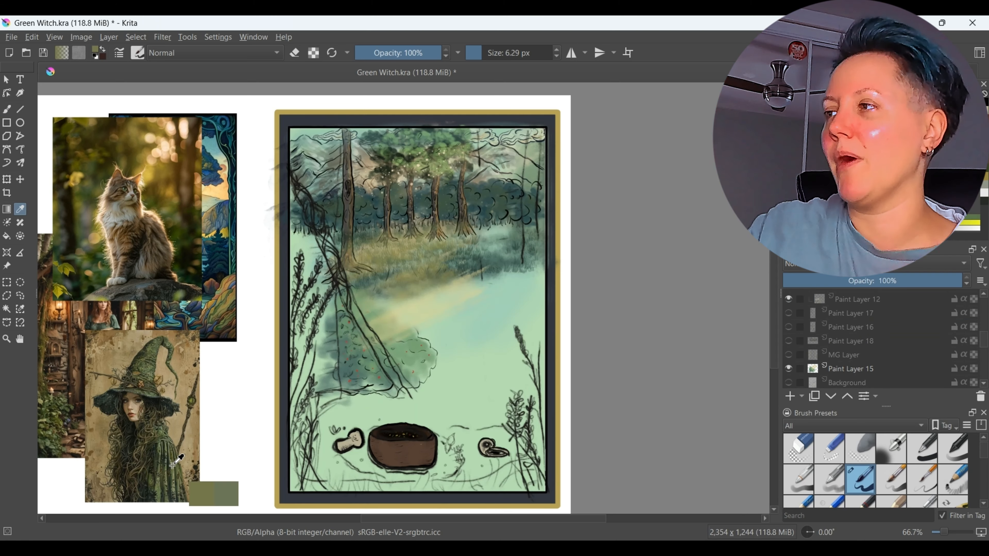
click(43, 433)
click(7, 110)
key(bracketright)
drag(300, 268, 296, 419)
drag(323, 345, 304, 478)
drag(300, 403, 293, 477)
mouse_move(328, 404)
mouse_down()
mouse_move(307, 456)
mouse_move(343, 490)
mouse_move(363, 492)
mouse_up()
mouse_move(359, 467)
mouse_down()
mouse_move(372, 492)
mouse_move(397, 492)
mouse_up()
scroll(857, 343, up, 1)
drag(445, 456, 440, 490)
drag(489, 408, 476, 483)
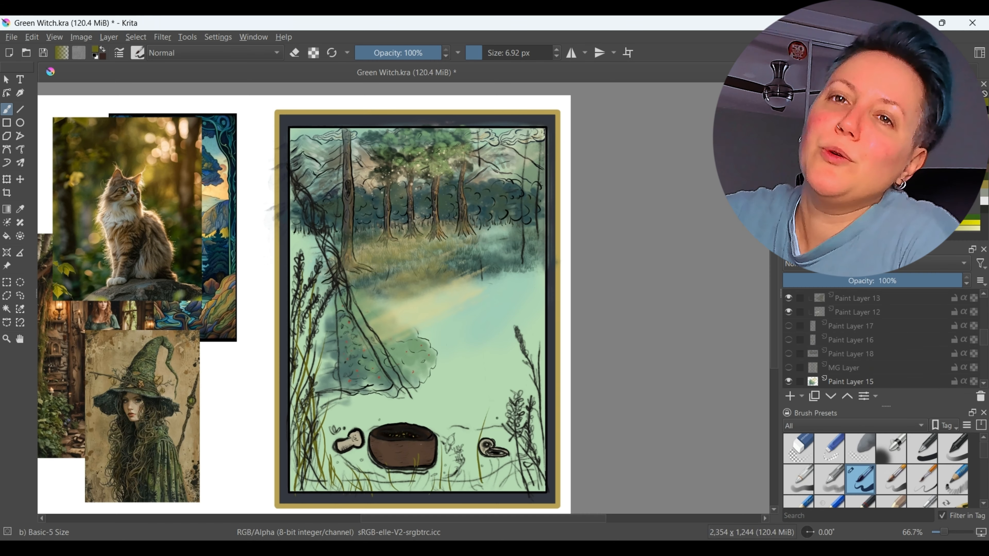
drag(539, 409, 531, 492)
drag(544, 328, 524, 436)
Sample a brighter green from the cat photo's foliage and add grass blades among the stalks along the bottom.
ctrl+click(94, 259)
drag(299, 490, 291, 407)
drag(320, 485, 333, 429)
drag(368, 490, 383, 456)
drag(399, 491, 446, 452)
drag(479, 489, 487, 459)
drag(503, 491, 515, 437)
Stamp short grass along the card's bottom edge with Stamp Grass at 125 px and hide BG Sketch.
scroll(877, 471, down, 5)
click(828, 461)
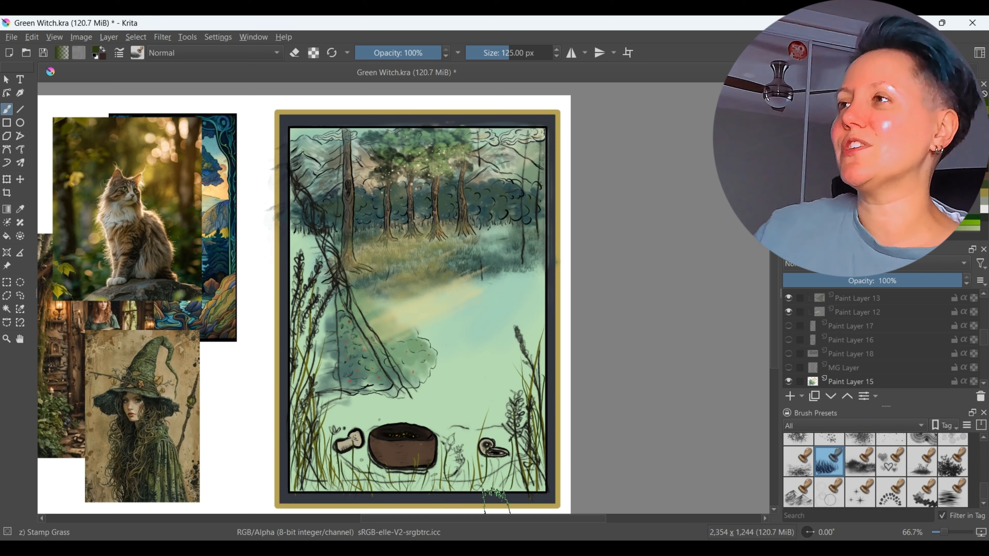
drag(433, 490, 518, 485)
drag(984, 337, 984, 324)
click(789, 312)
Paint purple blossoms along the tall stalks on both sides with Texture Random Particles, starting at 175 px.
drag(984, 491, 984, 450)
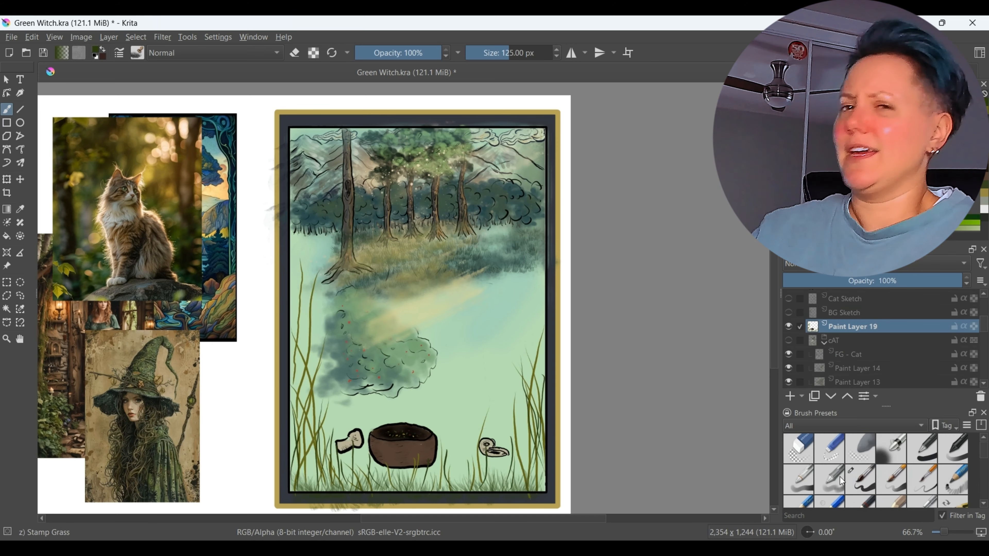
click(860, 480)
scroll(876, 472, down, 5)
click(891, 460)
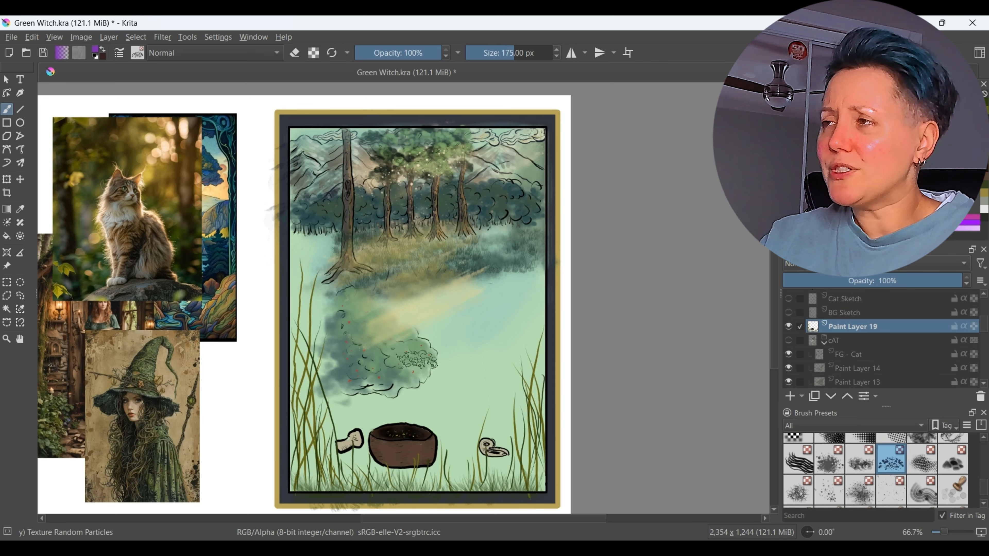
drag(307, 279, 309, 390)
drag(533, 345, 525, 428)
drag(309, 401, 314, 423)
click(970, 228)
drag(307, 271, 308, 300)
drag(536, 333, 532, 351)
Reduce the particle brush to 63.44 px and add smaller purple blossoms on the lower stalks across the foreground.
click(500, 53)
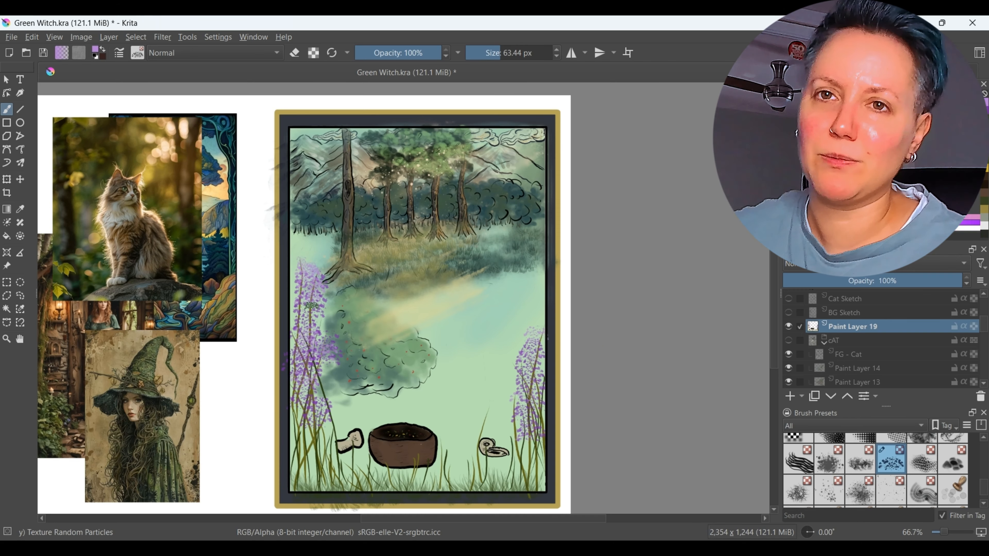
drag(317, 370, 330, 408)
drag(301, 416, 308, 466)
drag(317, 428, 326, 471)
drag(485, 413, 478, 469)
drag(417, 459, 415, 476)
drag(443, 442, 443, 481)
drag(519, 440, 523, 471)
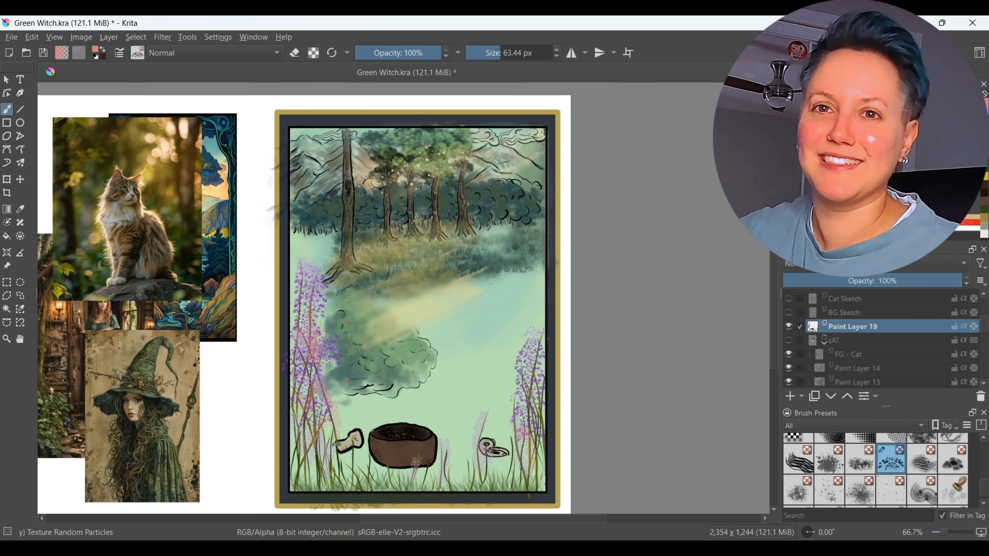
Add salmon-pink blossoms among the purple flowers on the foreground stalks, varying the particle brush size.
drag(302, 449, 304, 477)
drag(354, 457, 355, 475)
drag(440, 446, 439, 468)
drag(477, 452, 476, 474)
click(502, 52)
drag(533, 361, 530, 378)
click(509, 53)
drag(482, 418, 476, 464)
key(ctrl+z)
click(500, 52)
drag(444, 444, 445, 475)
drag(324, 428, 326, 456)
drag(375, 468, 376, 483)
Show the cAT group, Paint Layers 16, 17 and 18, and MG Layer again.
drag(984, 488, 984, 450)
click(860, 480)
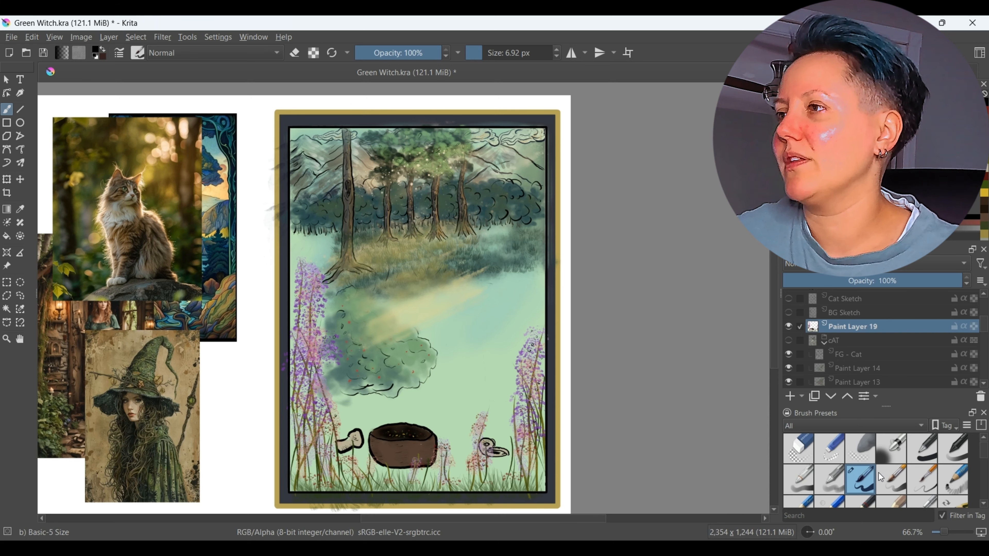
click(788, 340)
drag(984, 327, 984, 348)
click(789, 295)
click(788, 309)
click(789, 323)
drag(776, 364, 776, 376)
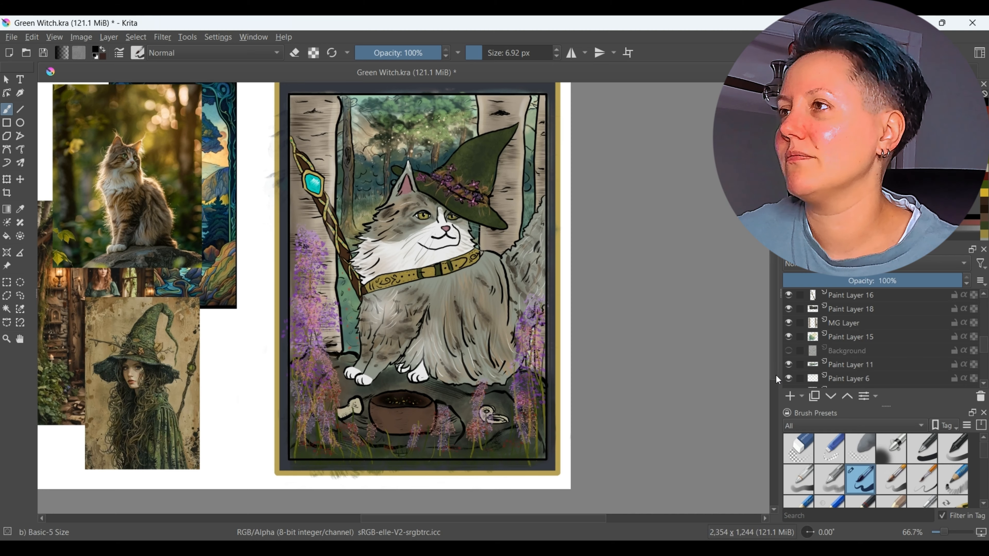
Move Paint Layer 19 below the cAT group and toggle a layer's visibility to compare.
drag(983, 347, 983, 330)
mouse_move(867, 310)
mouse_down()
mouse_move(863, 389)
mouse_move(860, 314)
mouse_up()
click(789, 327)
click(789, 327)
Blend the base of the grass and flowers into the rock with Blender Basic at 26.37 px.
click(800, 347)
drag(984, 450, 984, 471)
click(923, 493)
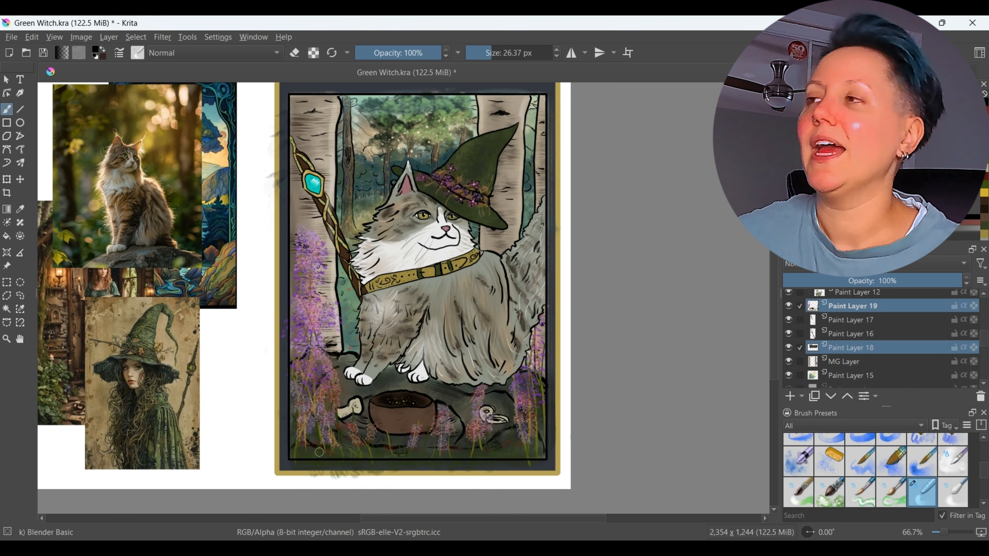
key(minus)
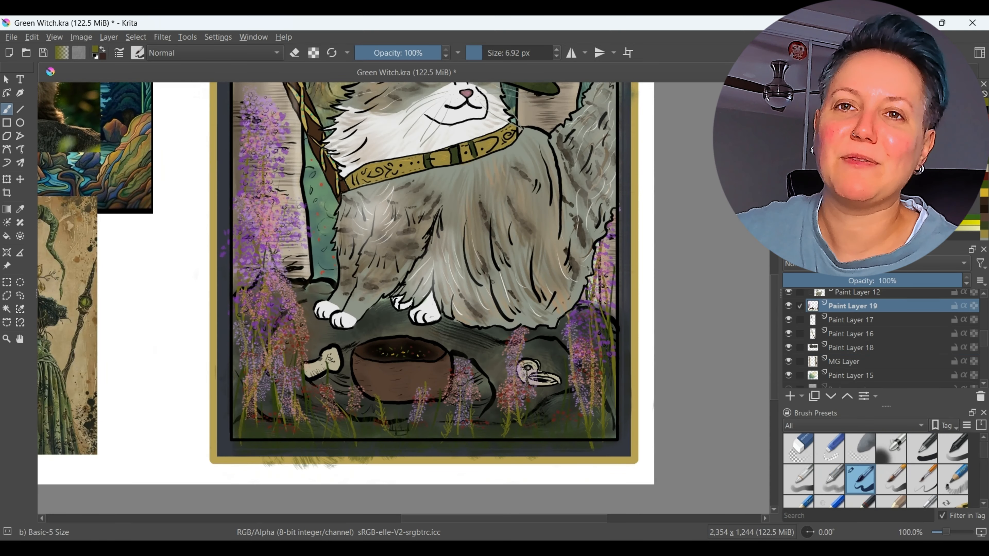
key(minus)
key(minus)
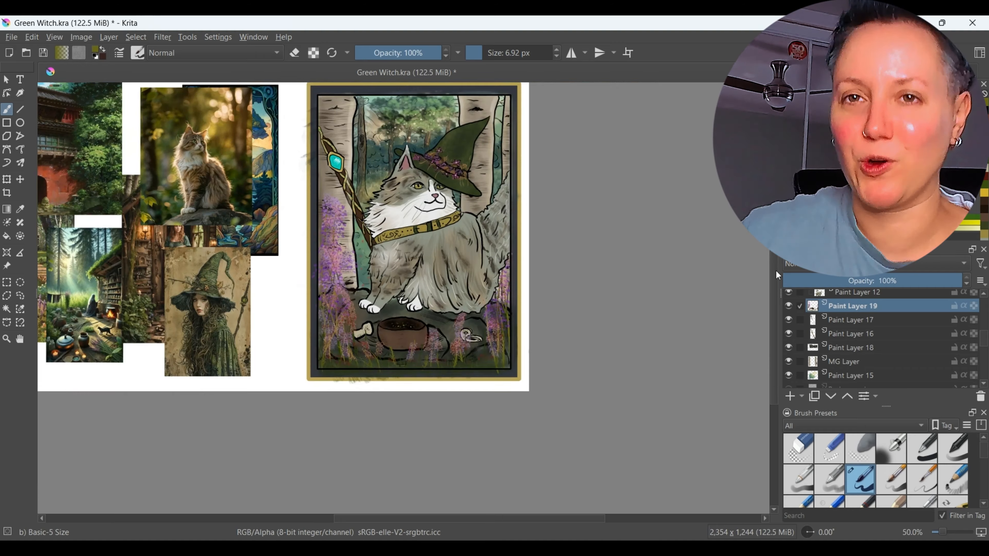
key(plus)
drag(774, 288, 775, 261)
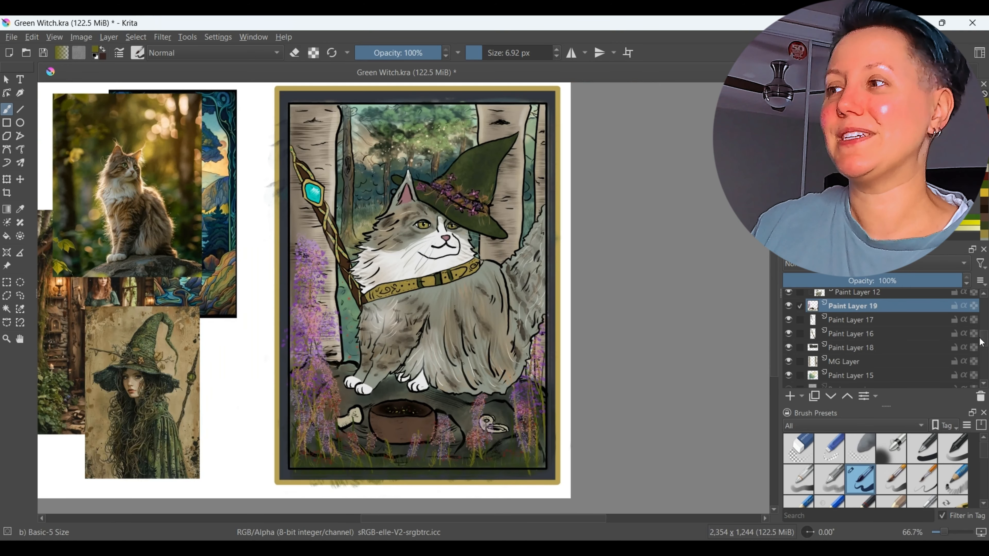
Move Paint Layer 19 back above the cAT group so the flowers overlap the cat.
key(ctrl+Page_Up)
key(ctrl+Page_Up)
key(ctrl+Page_Up)
key(ctrl+Page_Up)
key(ctrl+Page_Up)
key(ctrl+Page_Up)
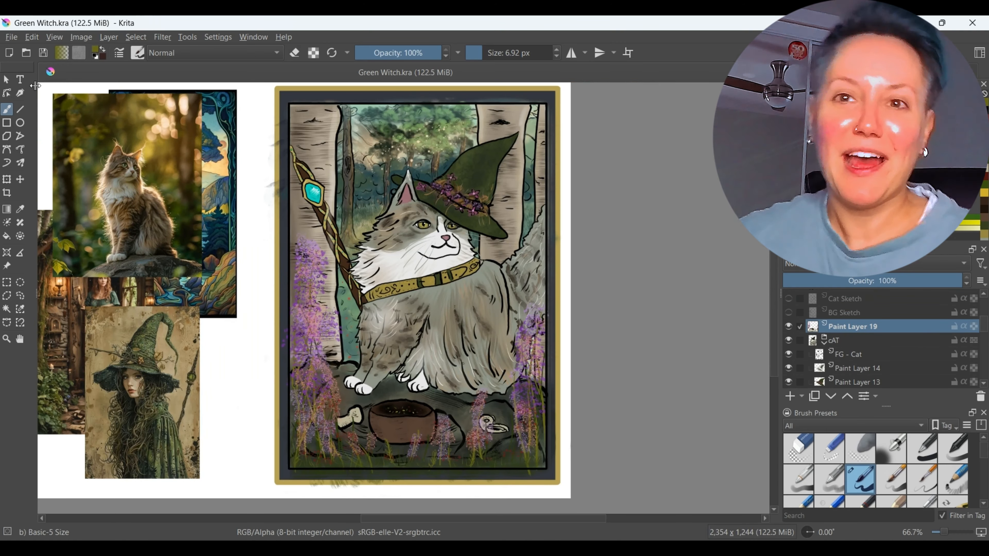